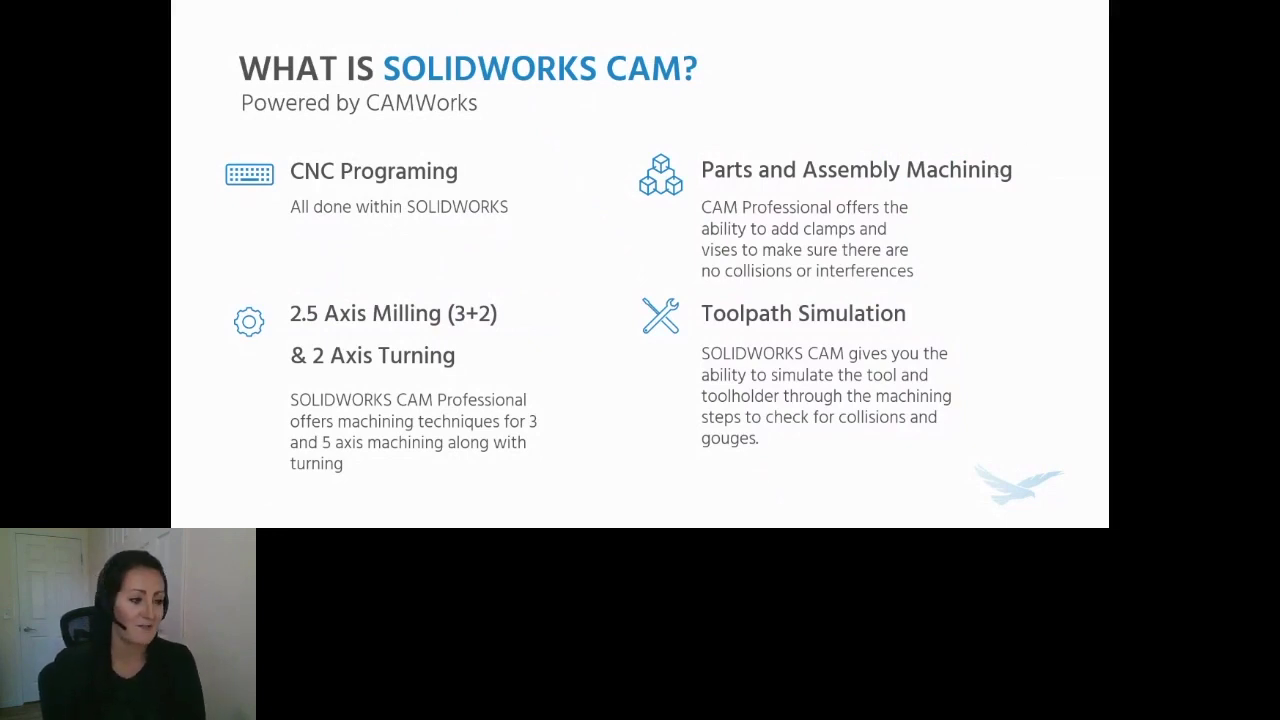
{"action": "left_click", "coordinate": [1003, 332]}
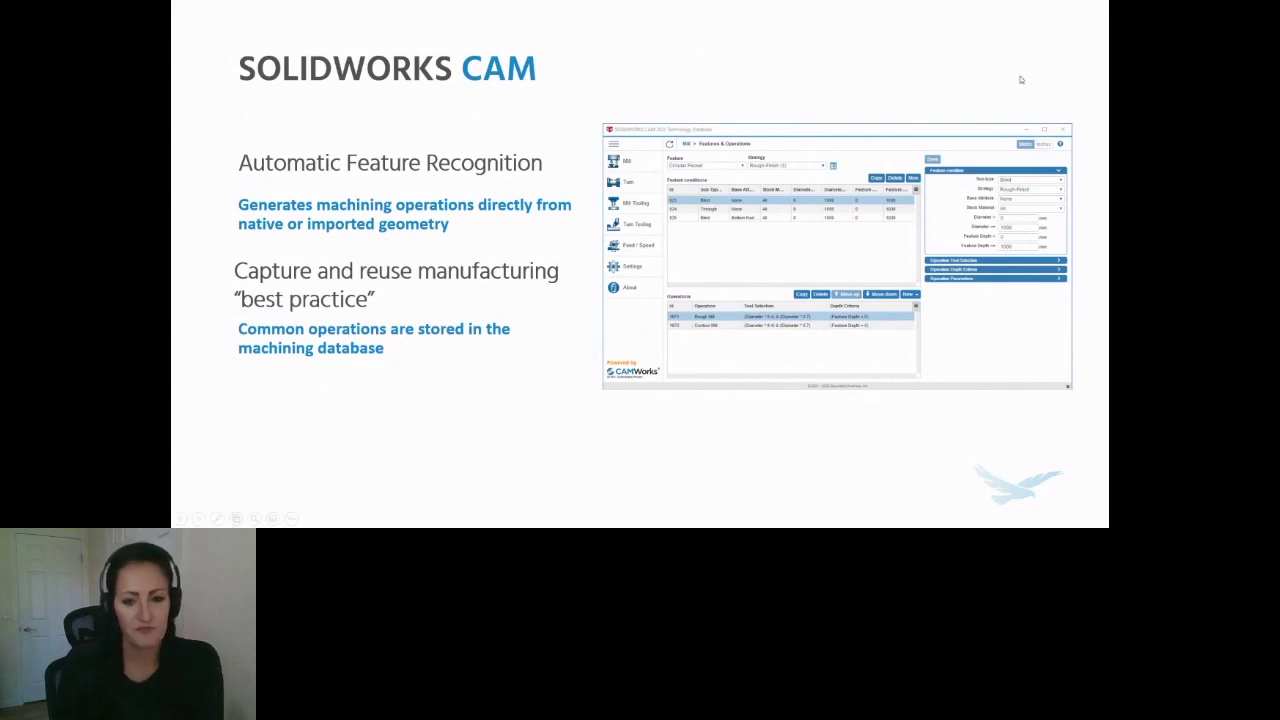
{"action": "key", "text": "Right"}
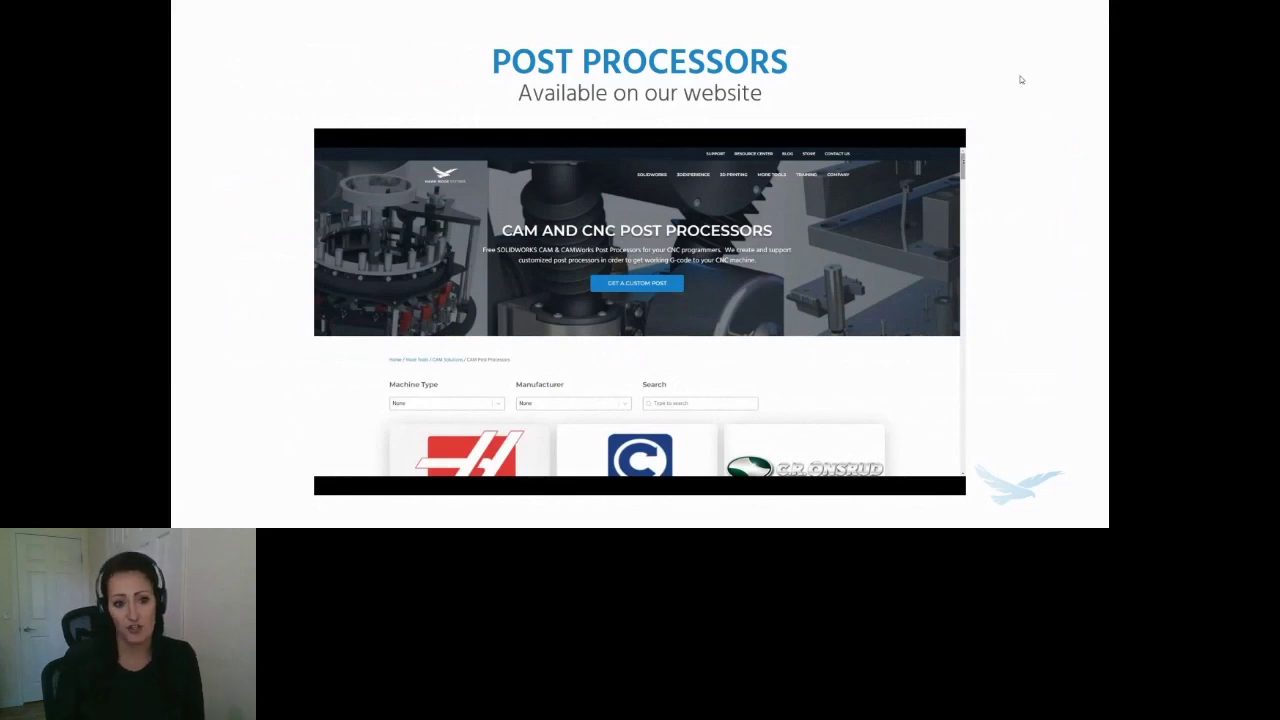
{"action": "left_click", "coordinate": [641, 276]}
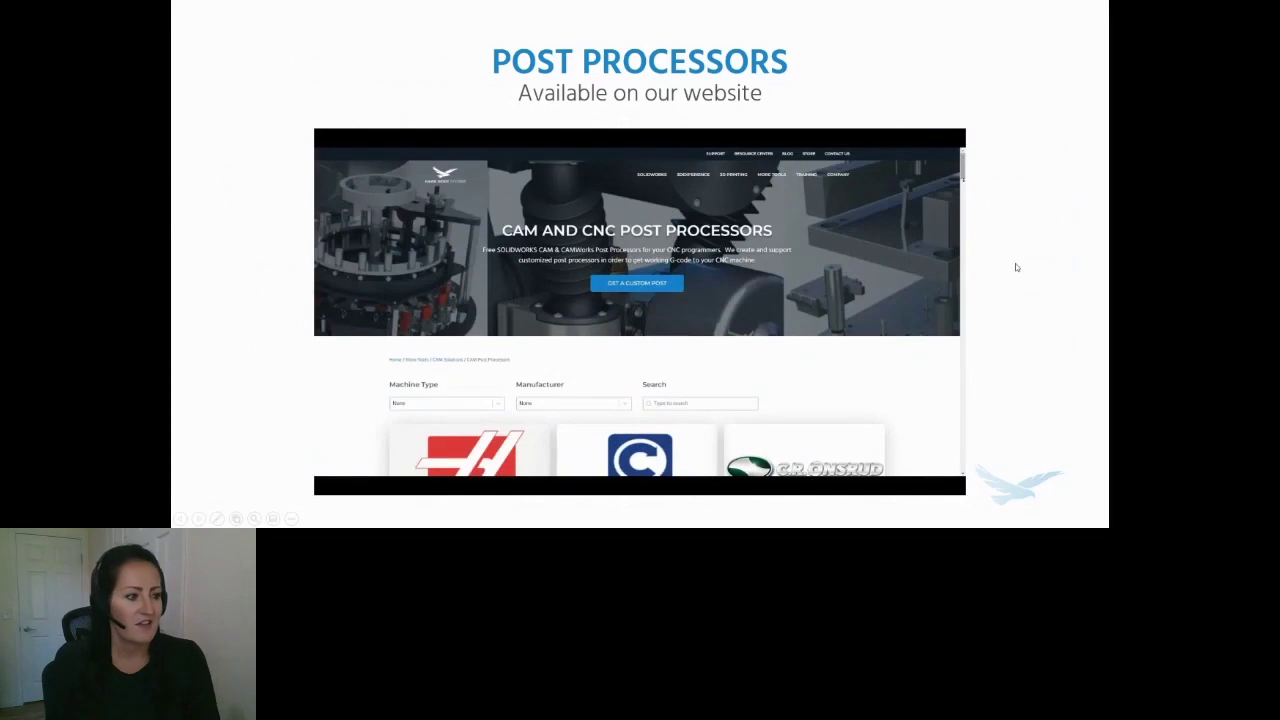
- Switch to SOLIDWORKS and check that the SOLIDWORKS CAM 2022 add-in is enabled in the add-ins list
{"action": "key", "text": "alt+Tab"}
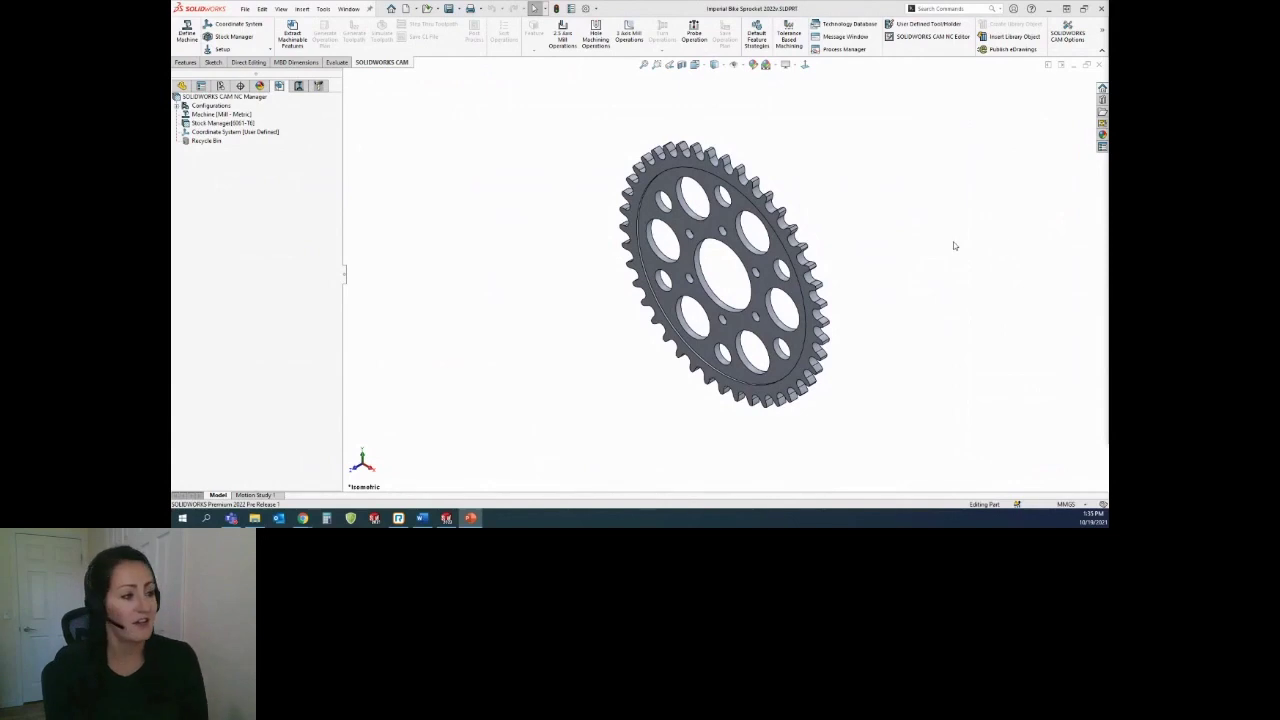
{"action": "left_click", "coordinate": [596, 10]}
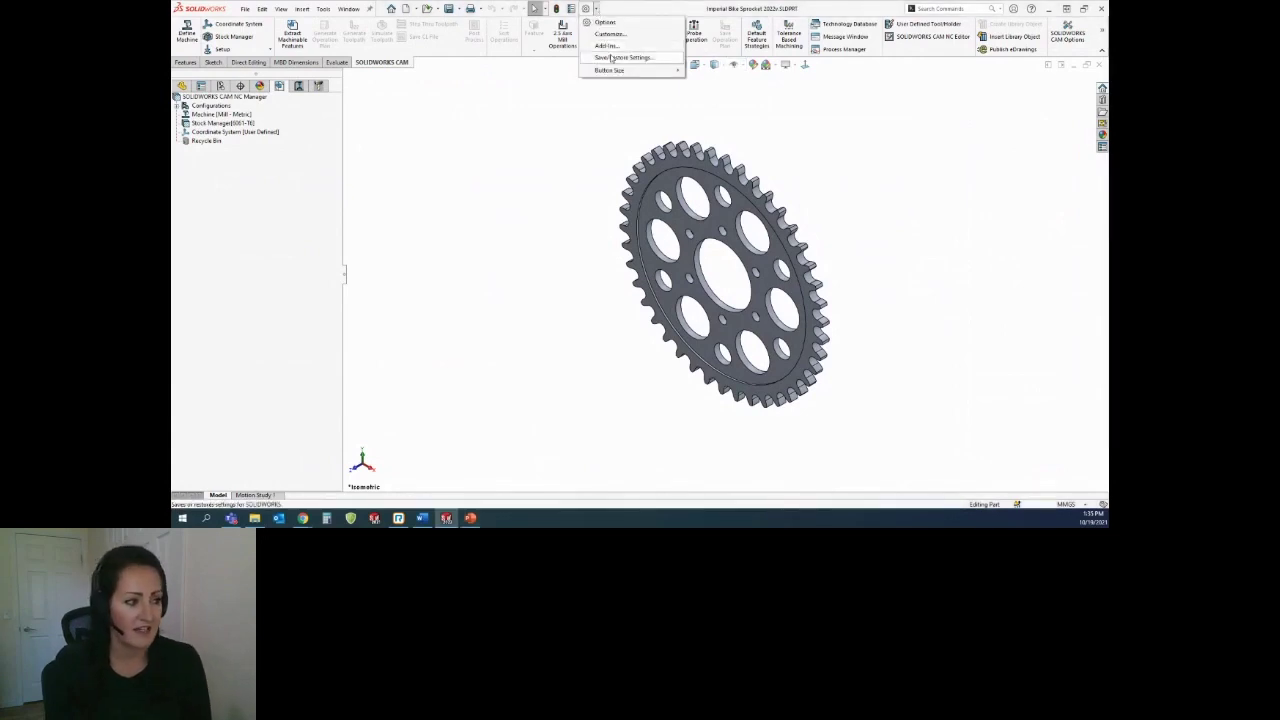
{"action": "left_click", "coordinate": [606, 45]}
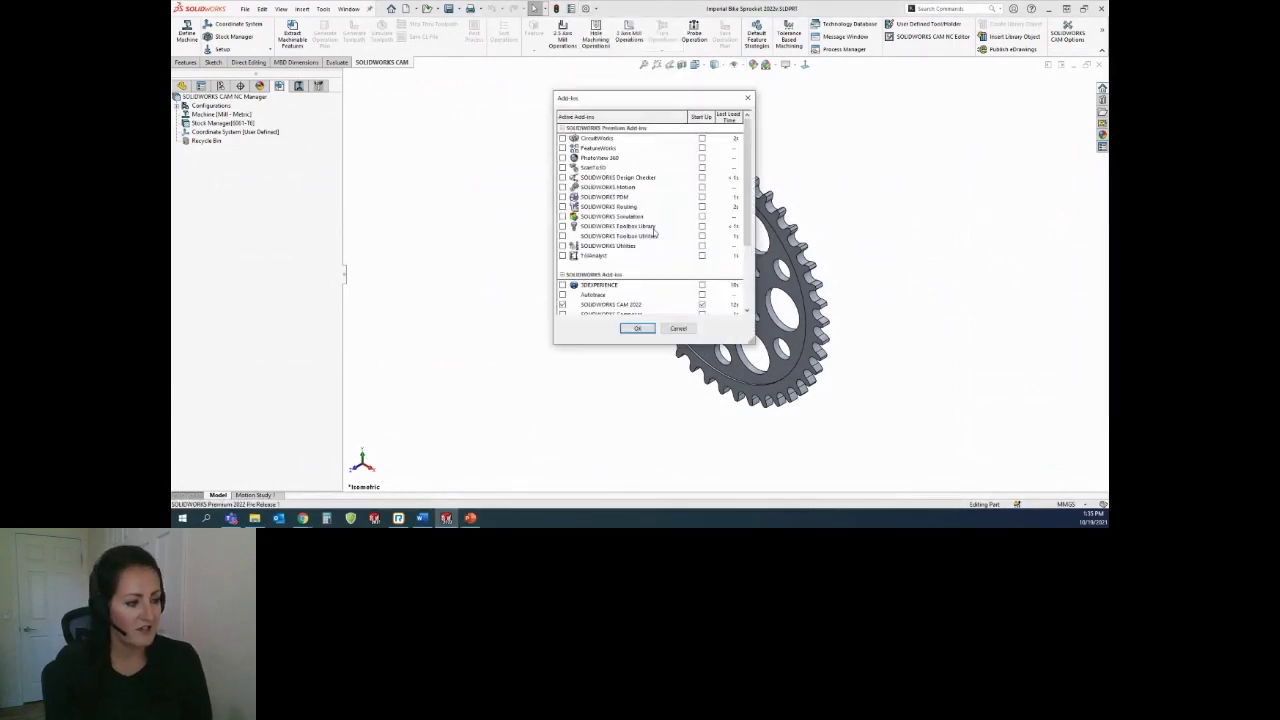
{"action": "scroll", "coordinate": [652, 233], "scroll_direction": "down", "scroll_amount": 3}
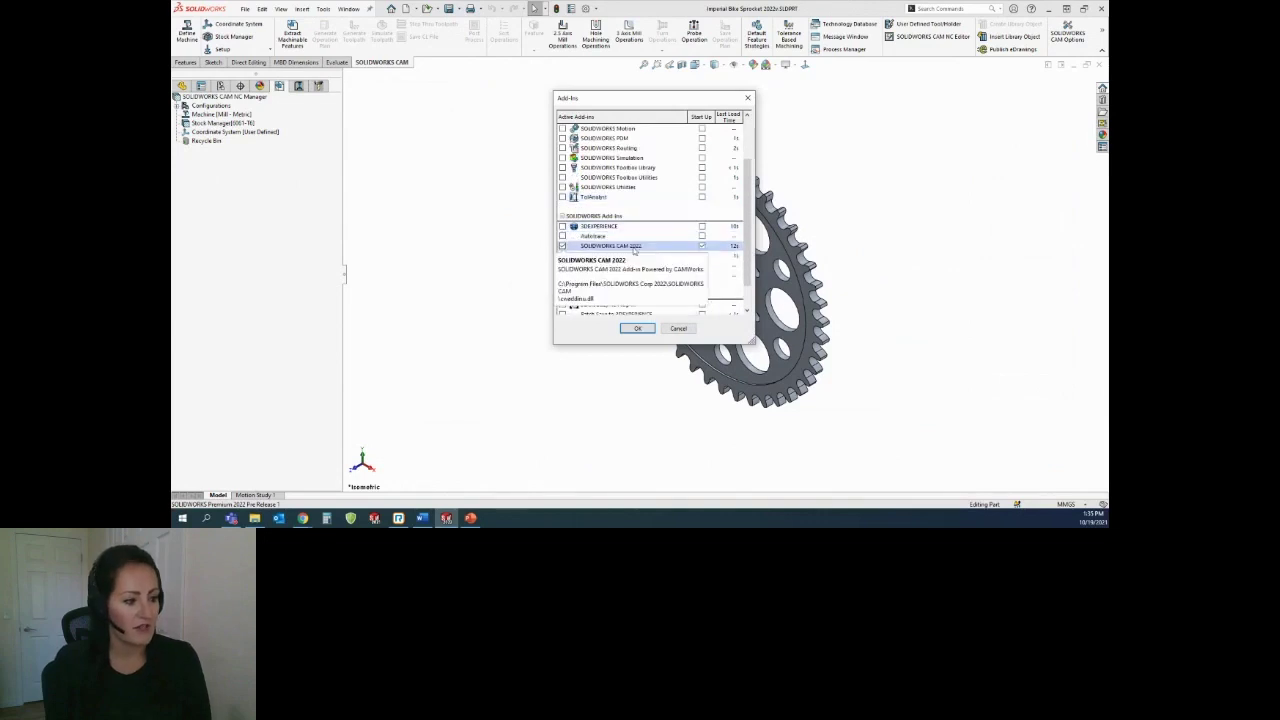
{"action": "left_click", "coordinate": [639, 329]}
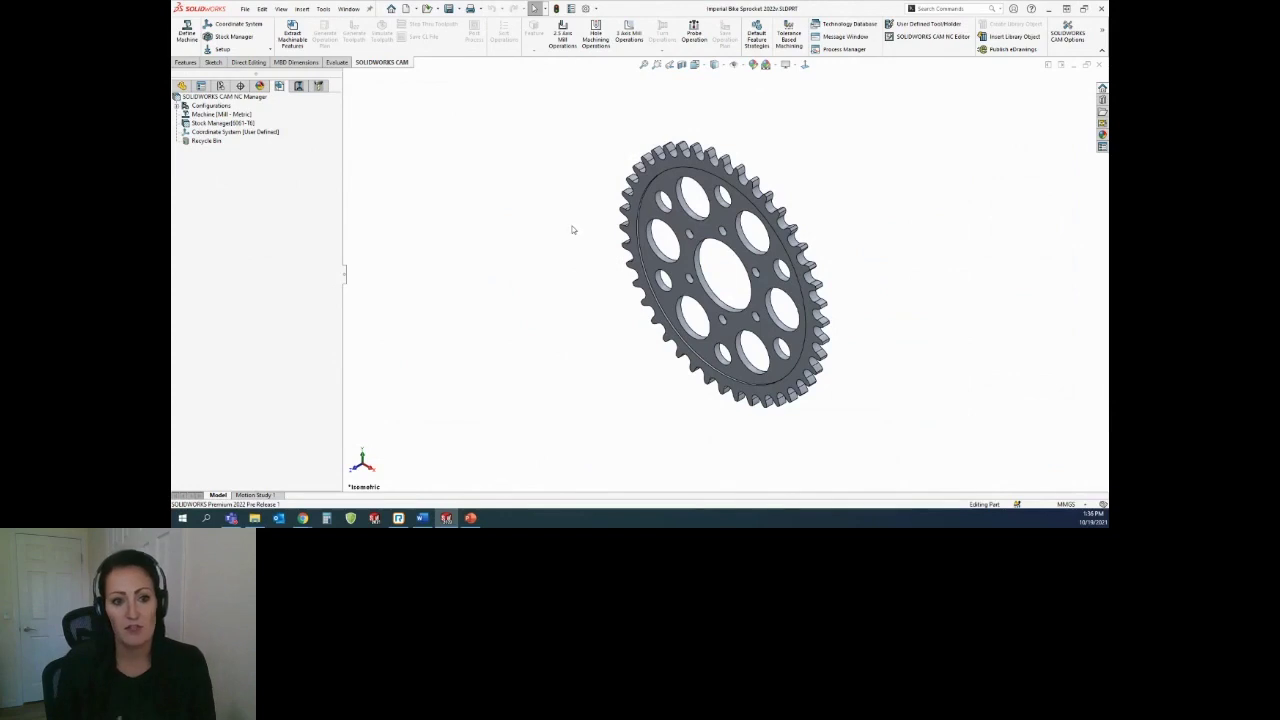
- Open the machine definition and review the available mill and turn machines
{"action": "left_click", "coordinate": [222, 116]}
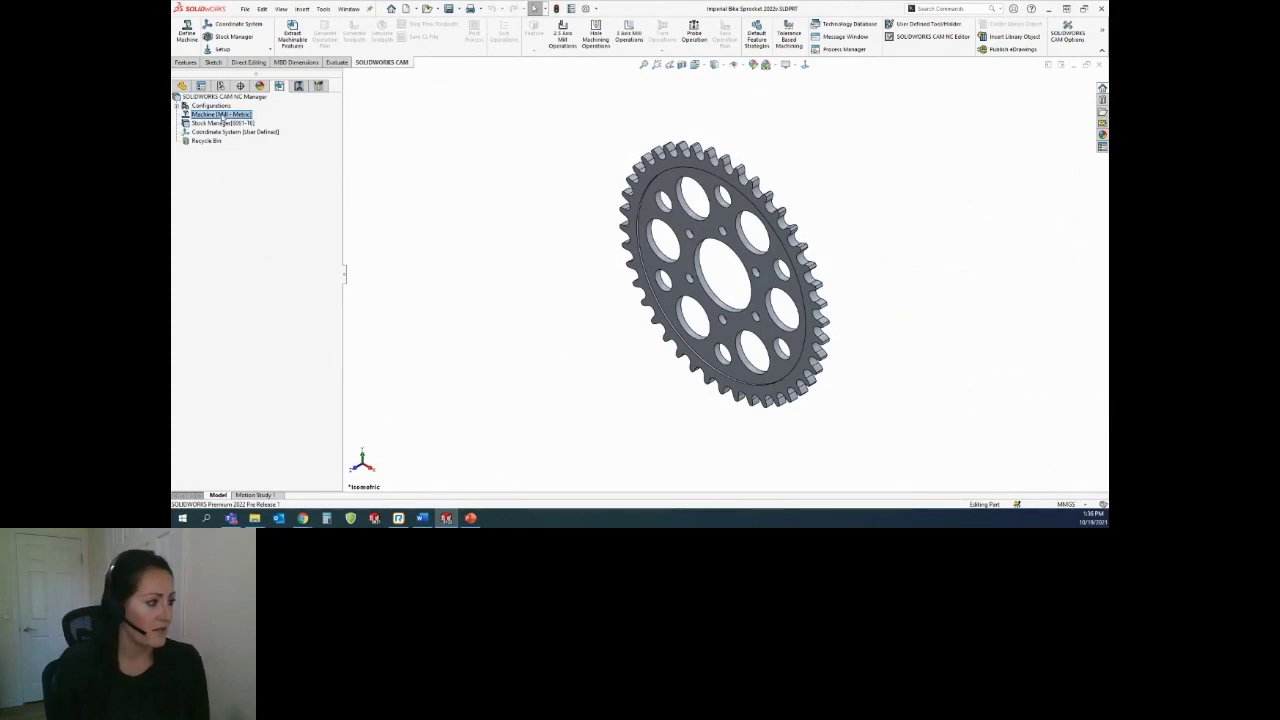
{"action": "left_click", "coordinate": [200, 115]}
{"action": "double_click", "coordinate": [243, 116]}
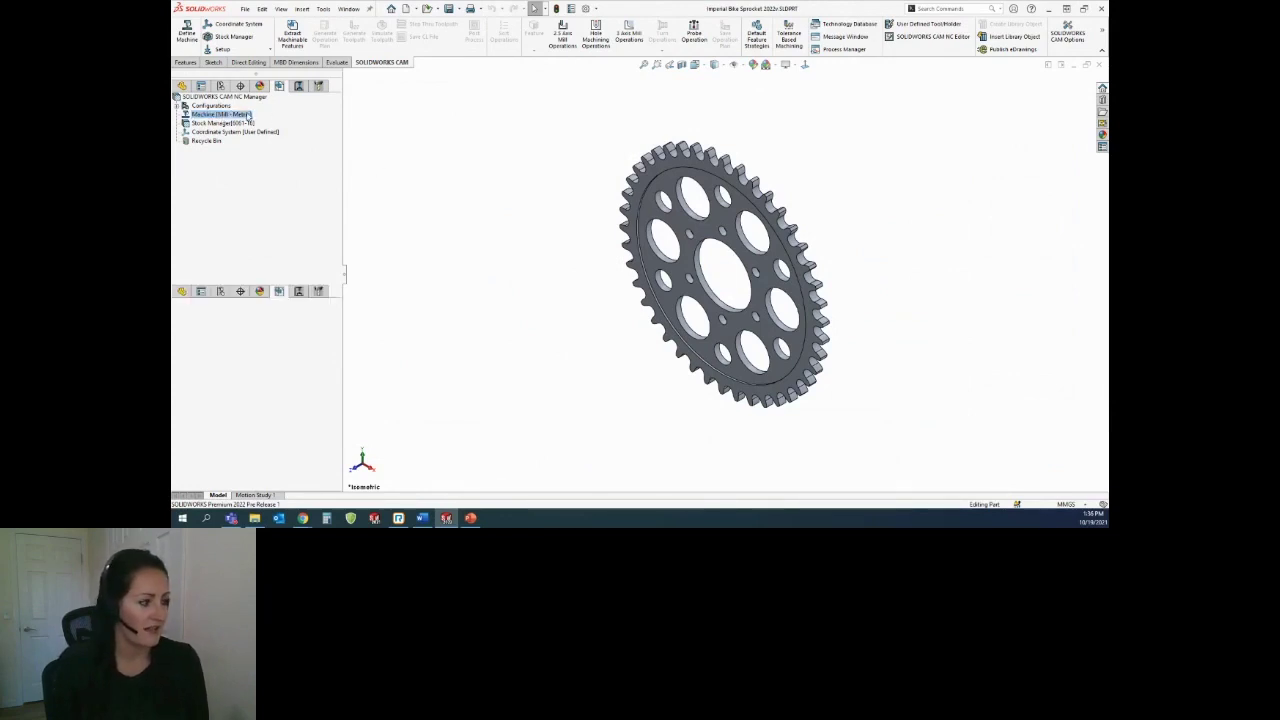
{"action": "left_click", "coordinate": [442, 92]}
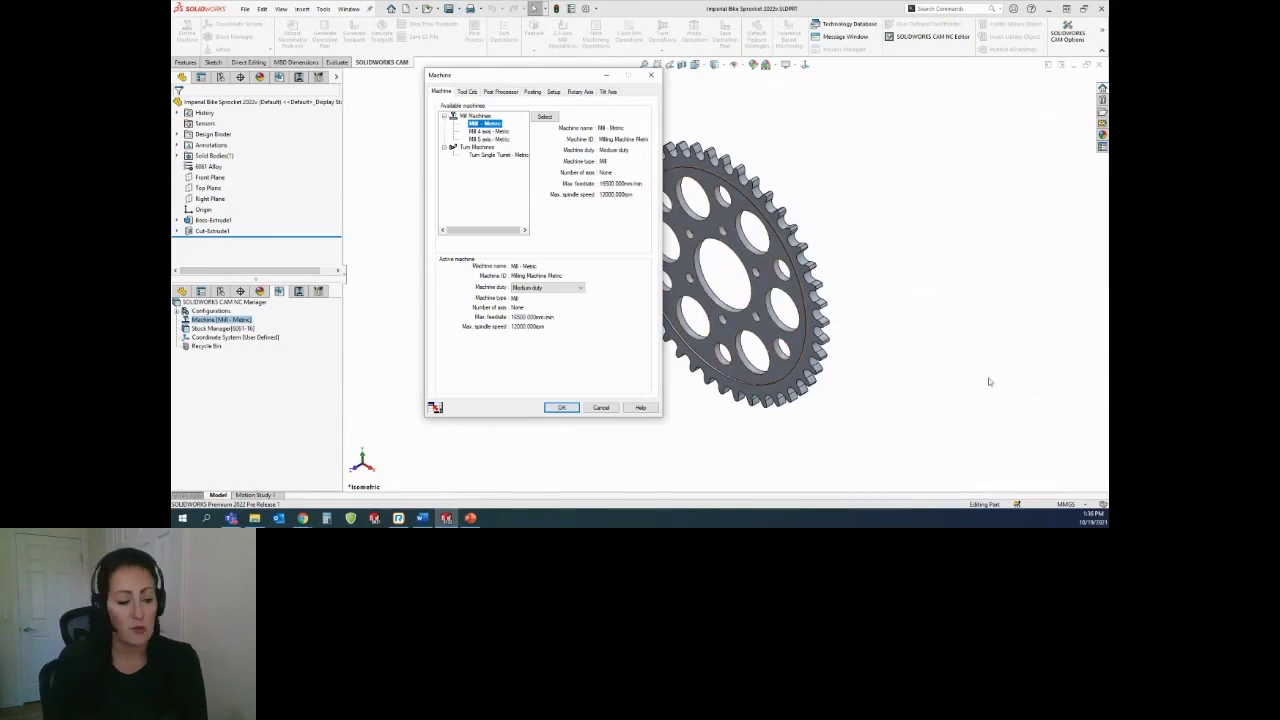
{"action": "left_click", "coordinate": [1063, 505]}
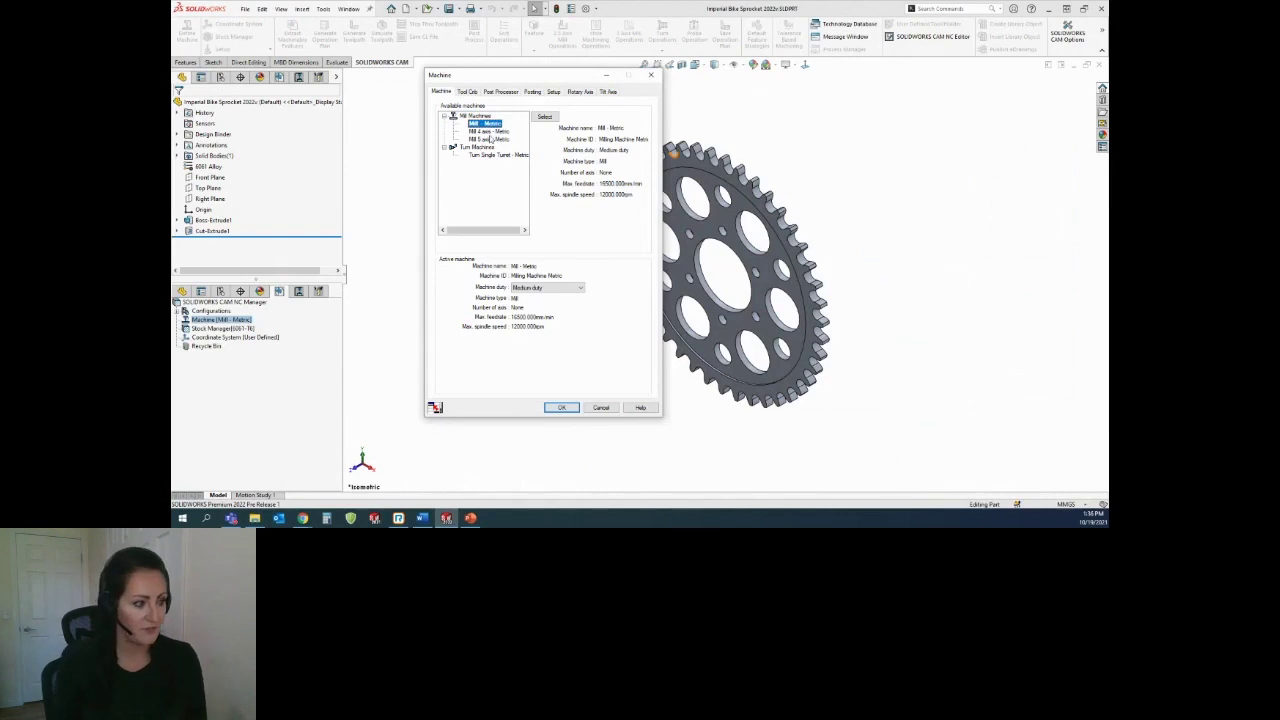
- Review the metric mill's tool crib and its post processor settings, and accept the machine definition
{"action": "left_click", "coordinate": [475, 92]}
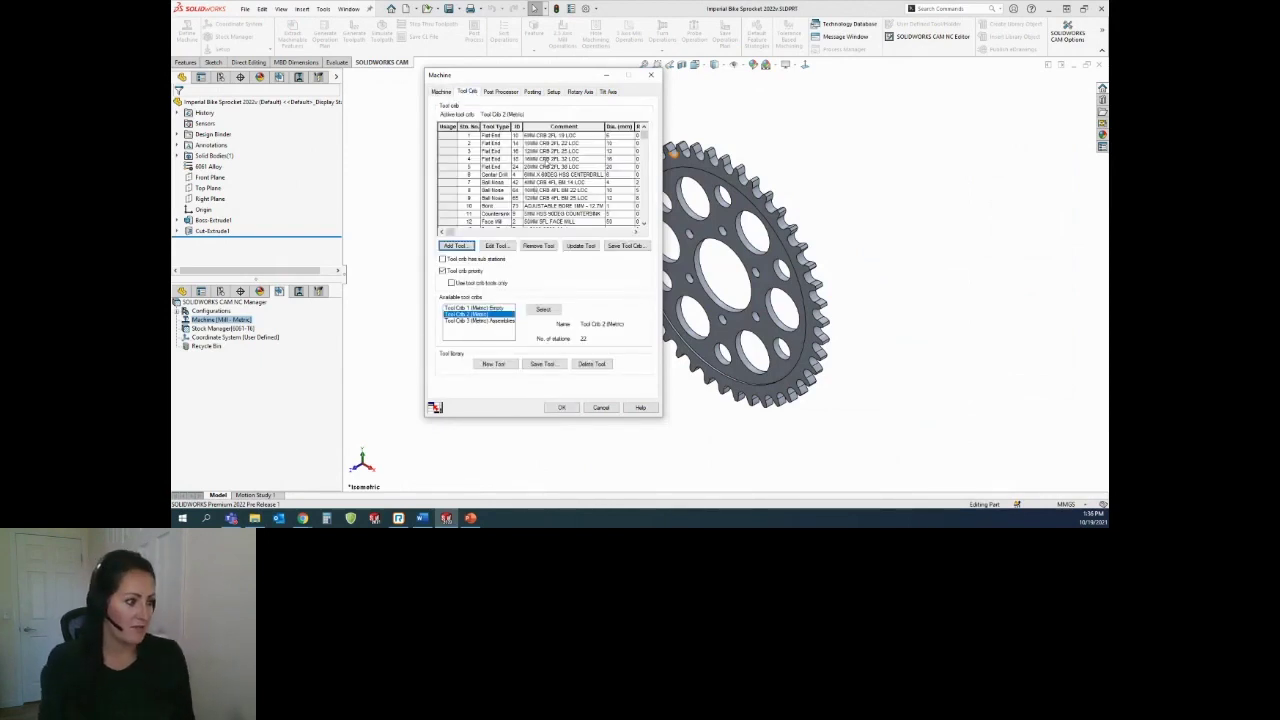
{"action": "scroll", "coordinate": [546, 160], "scroll_direction": "down", "scroll_amount": 3}
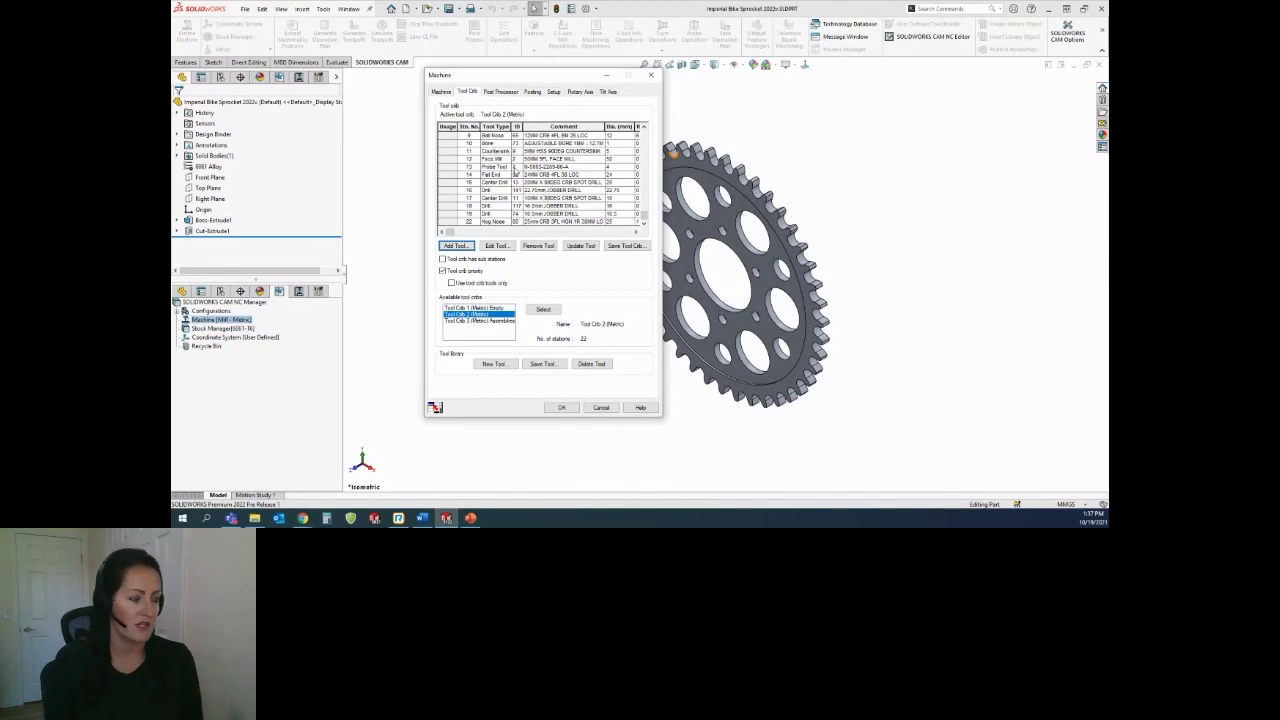
{"action": "left_click", "coordinate": [501, 91]}
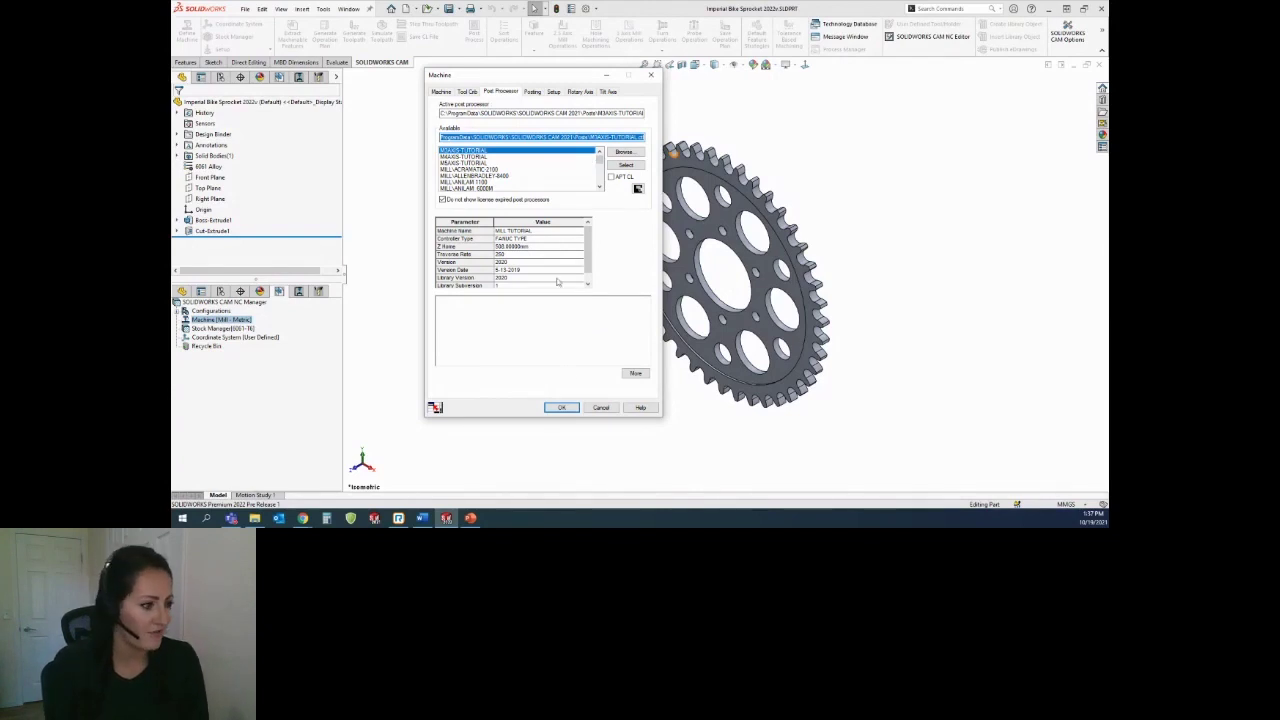
{"action": "left_click", "coordinate": [561, 407]}
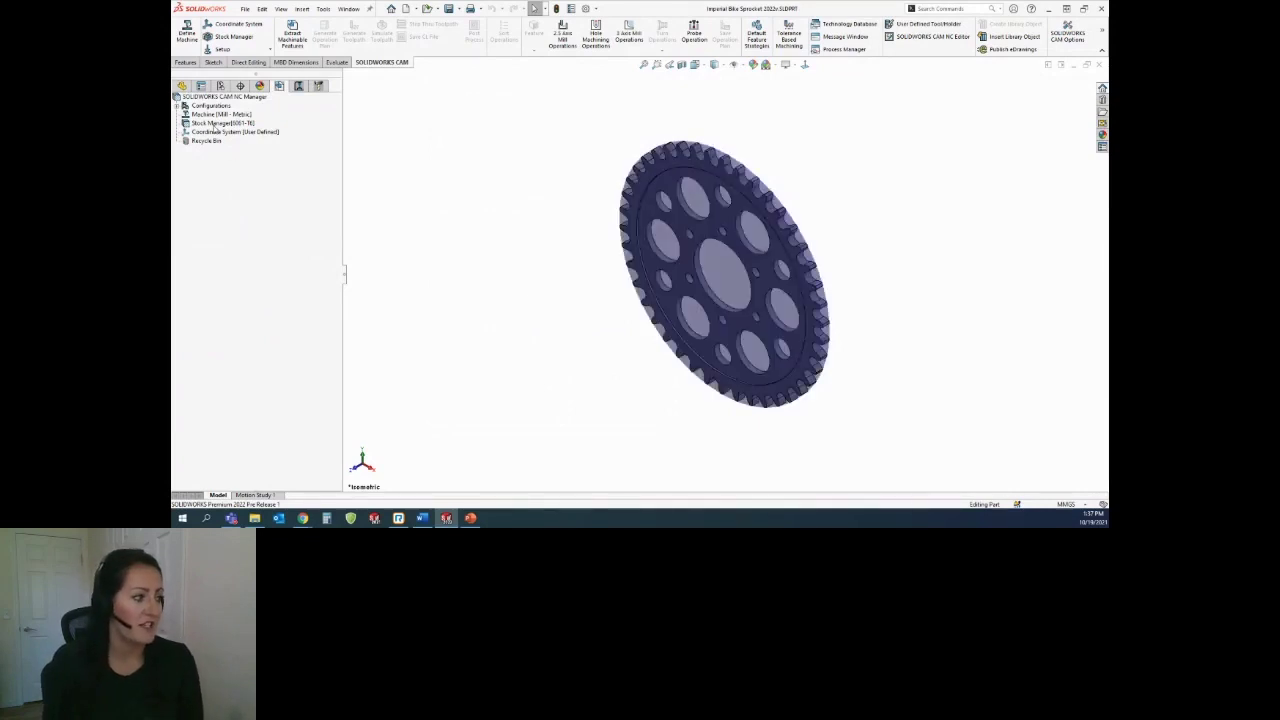
- Try a bounding-box stock around the sprocket with symmetric offsets of 30 mm in X and 20 mm in Y
{"action": "left_click", "coordinate": [214, 124]}
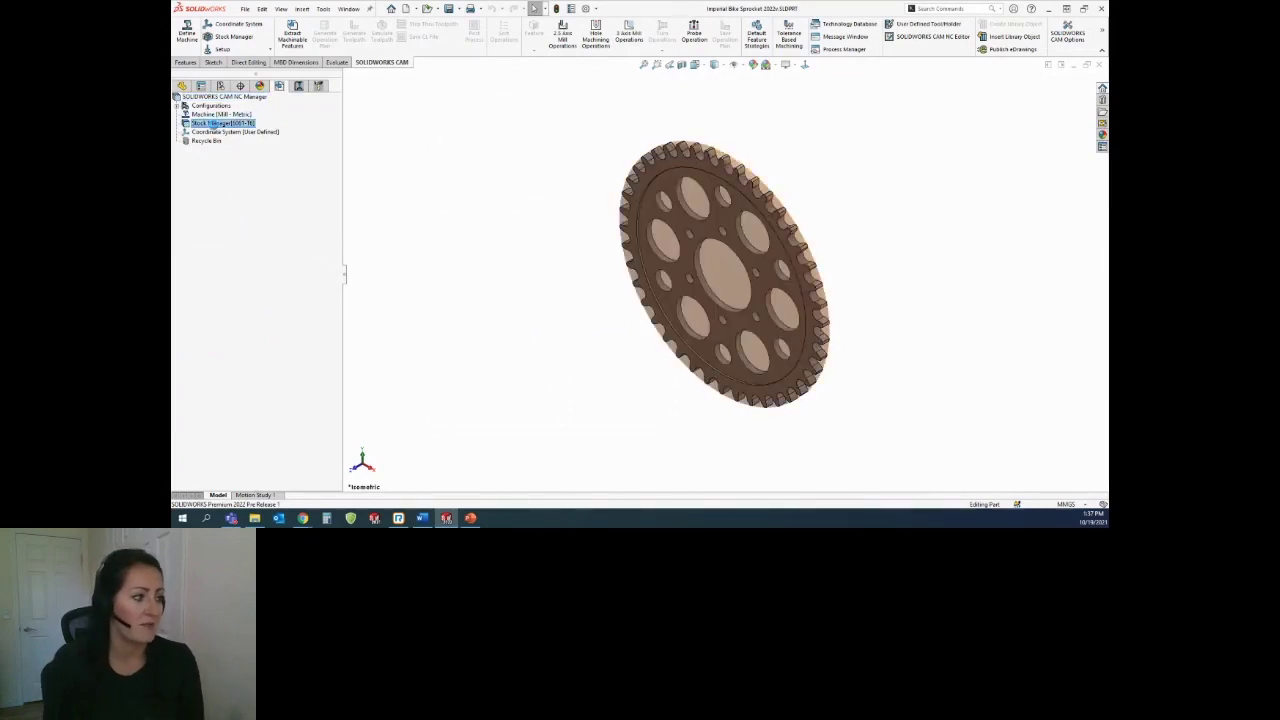
{"action": "double_click", "coordinate": [214, 124]}
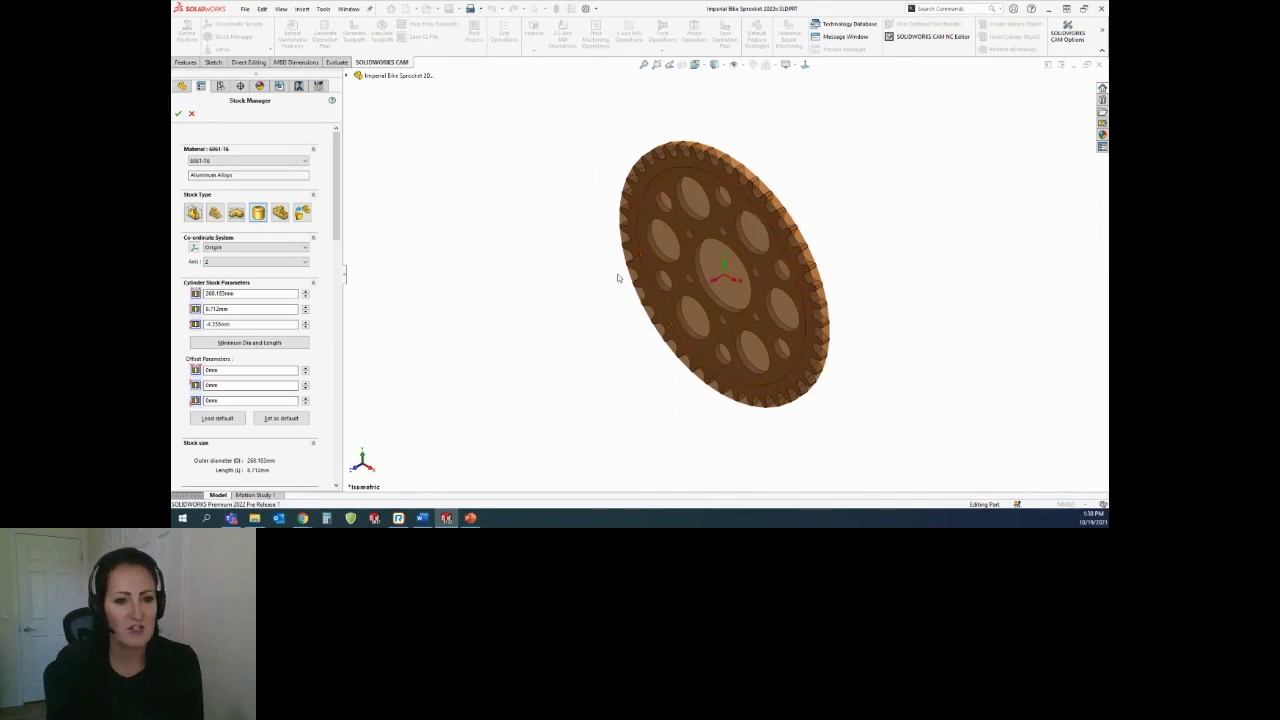
{"action": "left_click", "coordinate": [193, 213]}
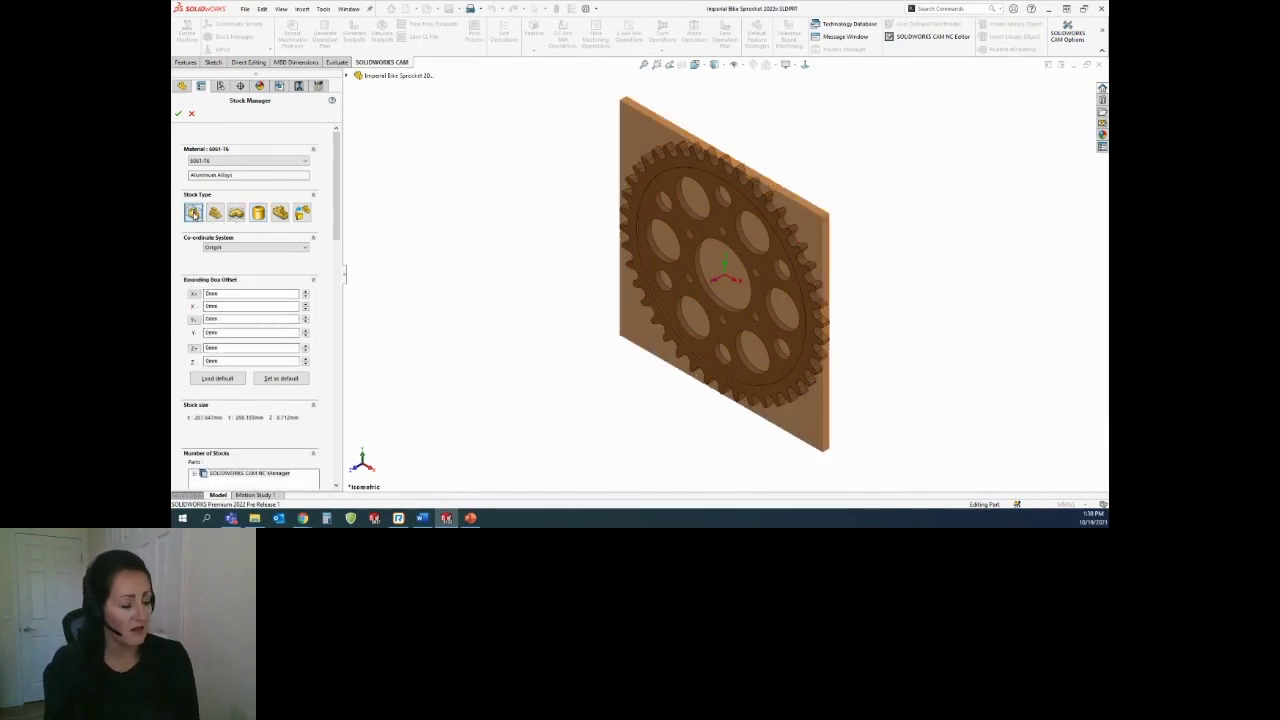
{"action": "left_click", "coordinate": [306, 293]}
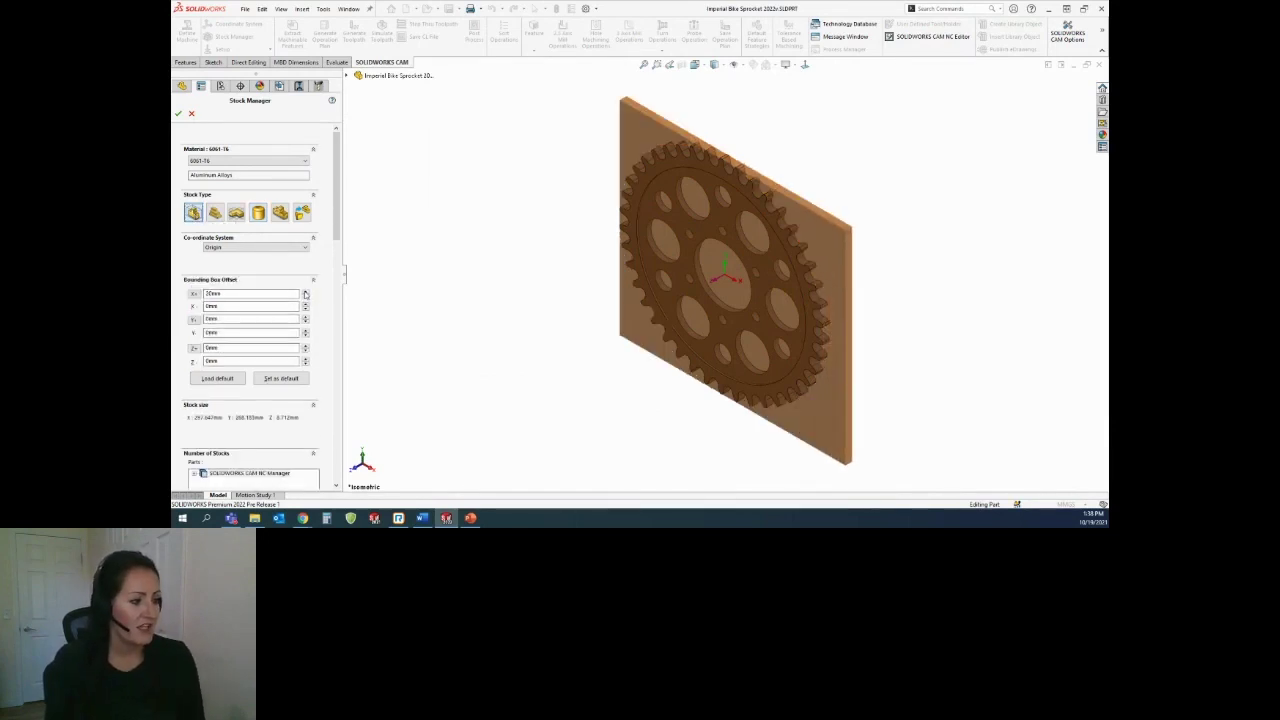
{"action": "left_click", "coordinate": [194, 294]}
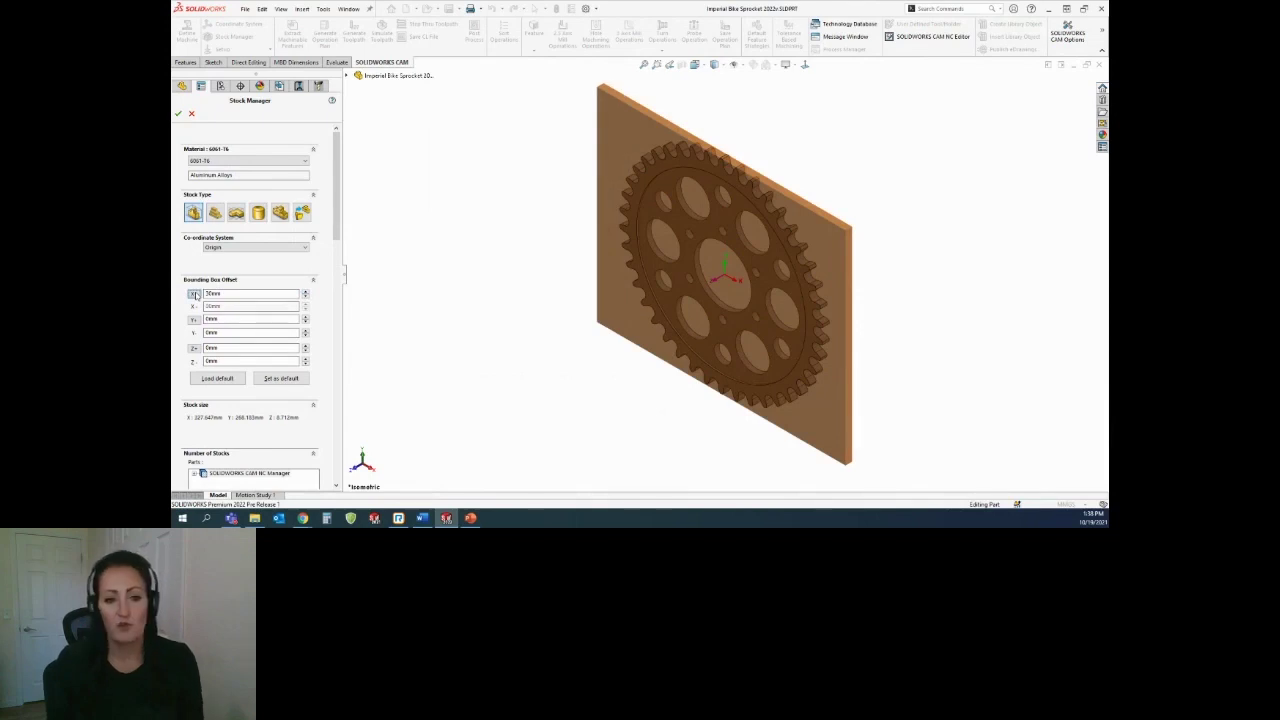
{"action": "left_click", "coordinate": [306, 318]}
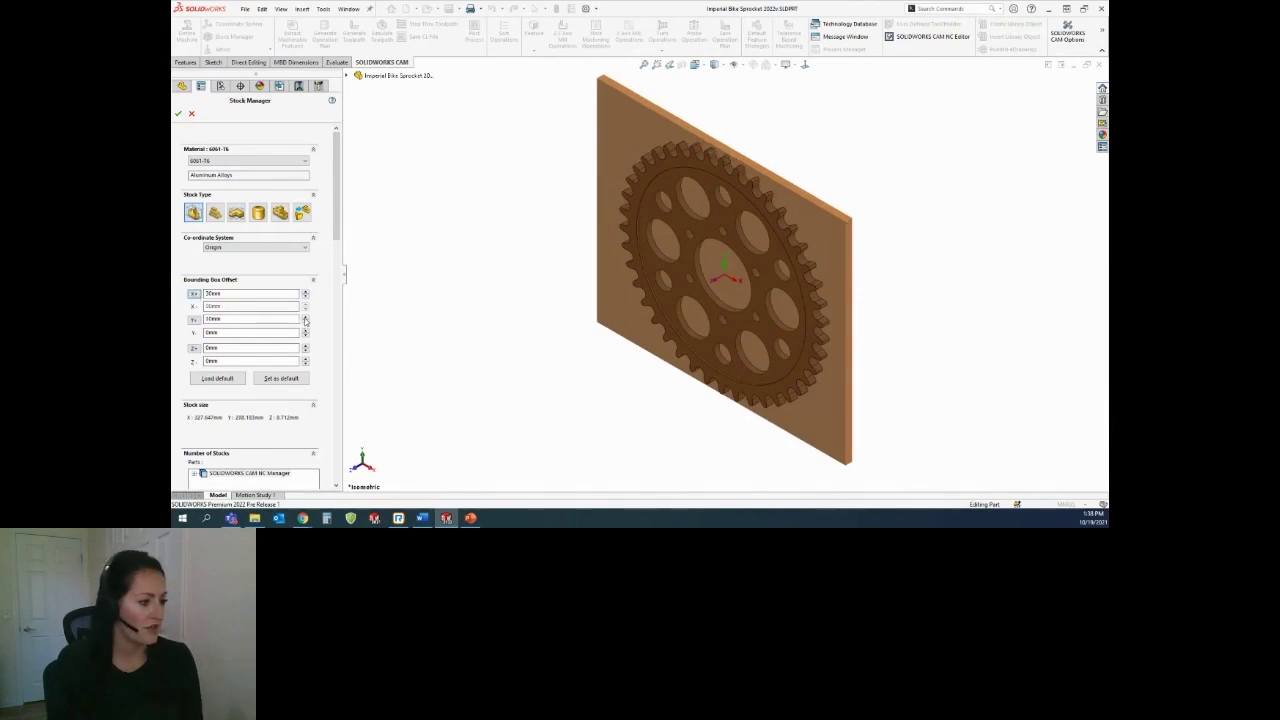
{"action": "left_click", "coordinate": [194, 320]}
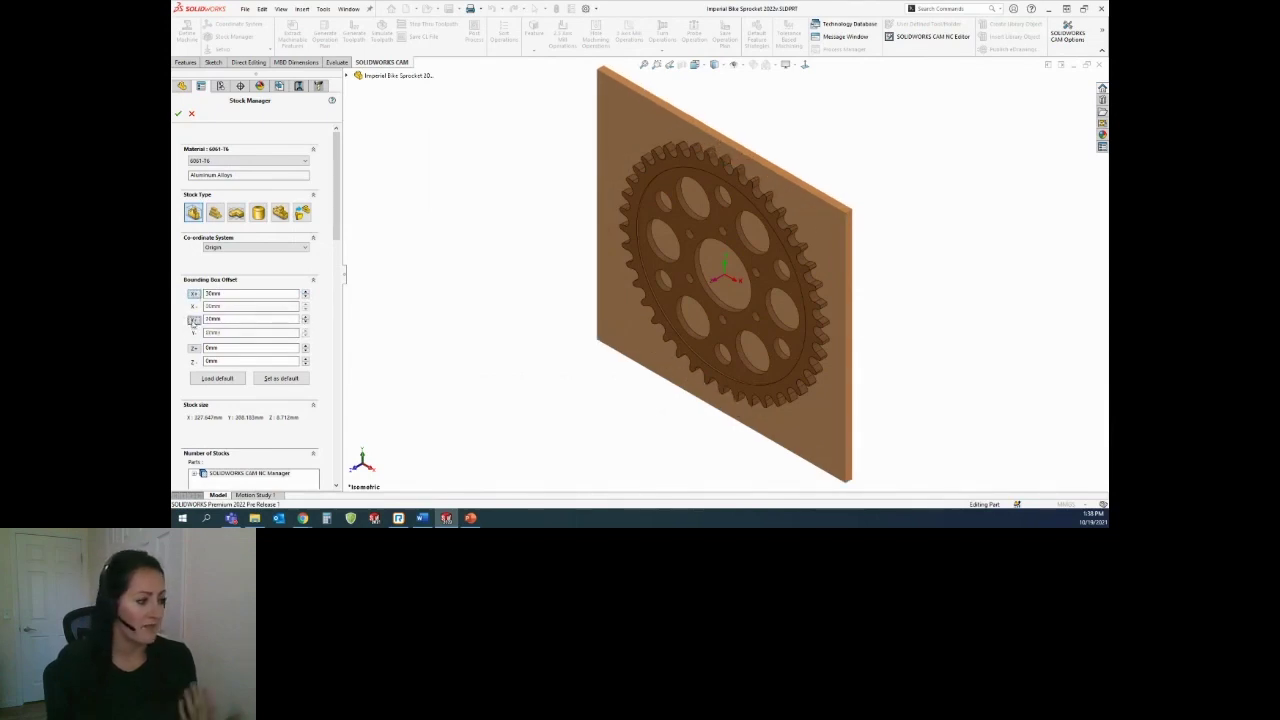
- Compare the extruded sketch, STL file and solid model stock types, and accept cylindrical stock along the Z axis for the sprocket
{"action": "left_click", "coordinate": [237, 213]}
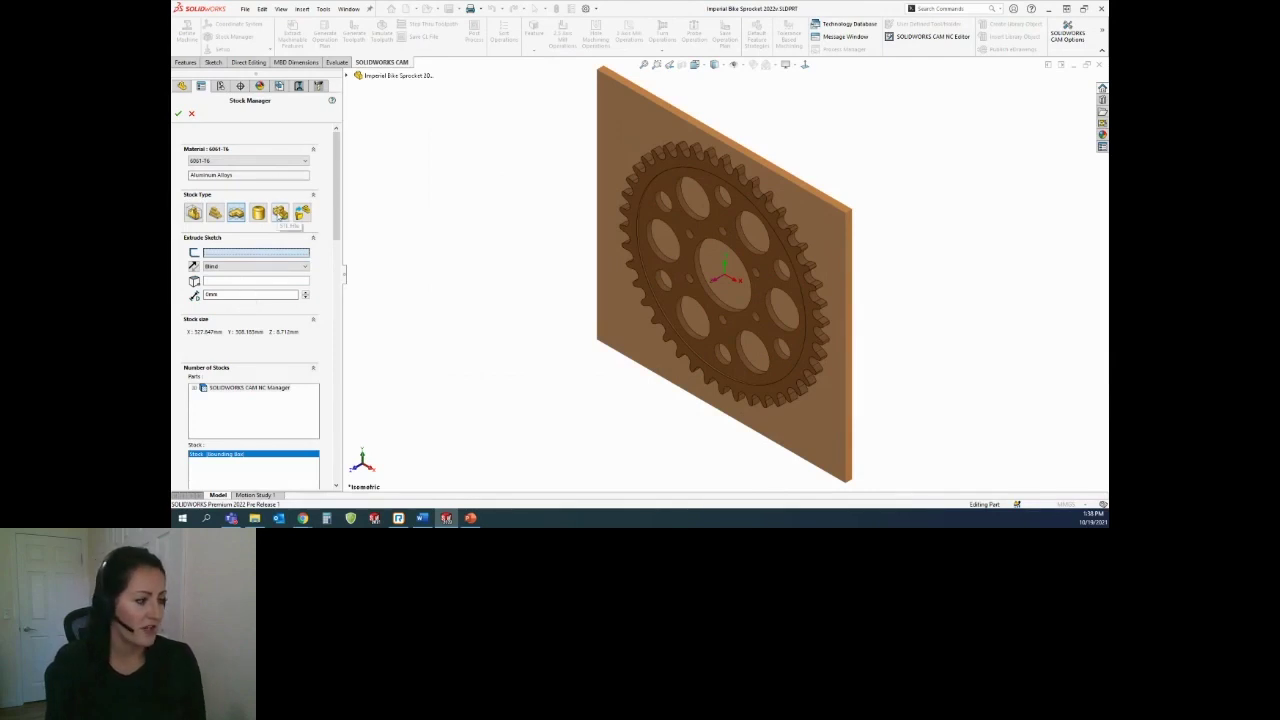
{"action": "left_click", "coordinate": [260, 214]}
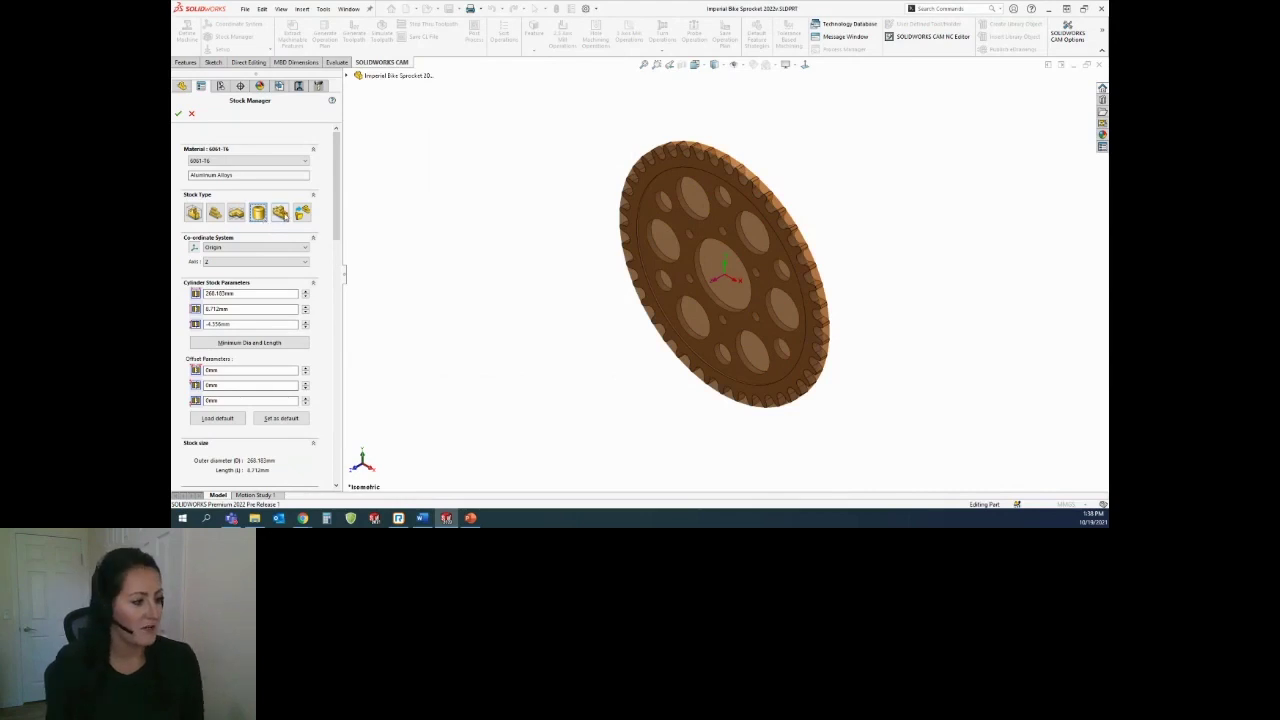
{"action": "left_click", "coordinate": [281, 213]}
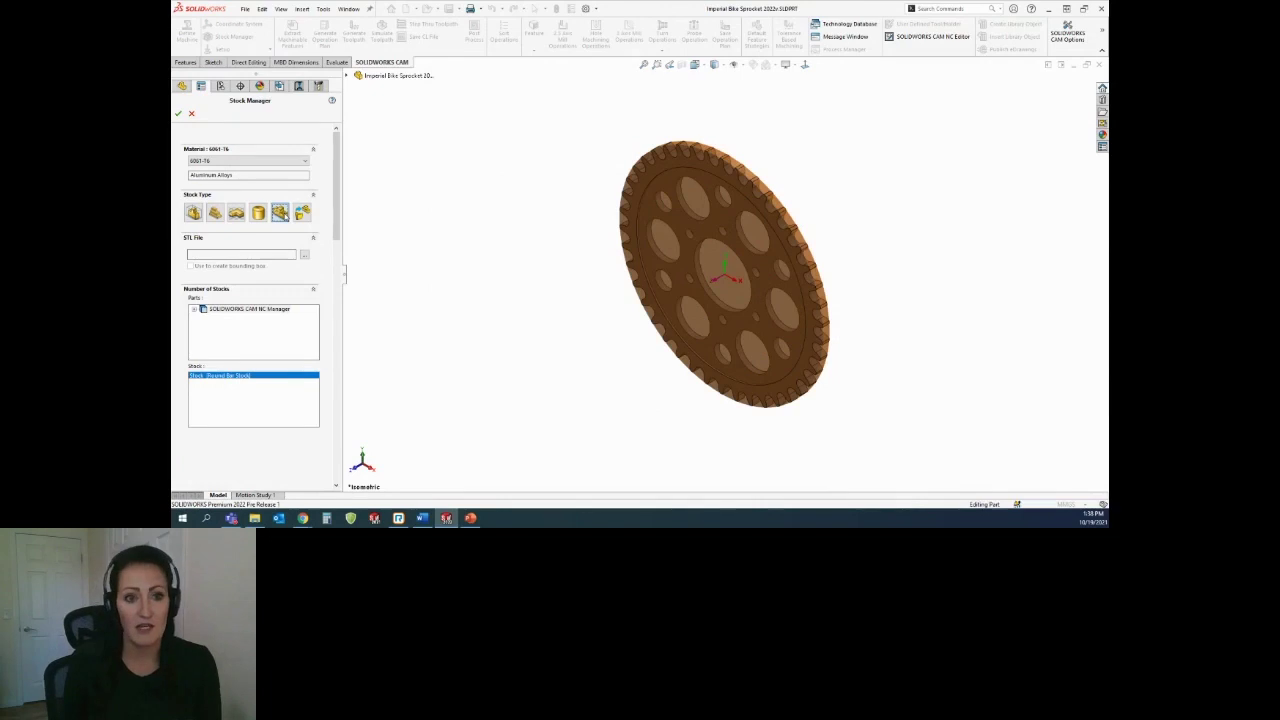
{"action": "left_click", "coordinate": [302, 214]}
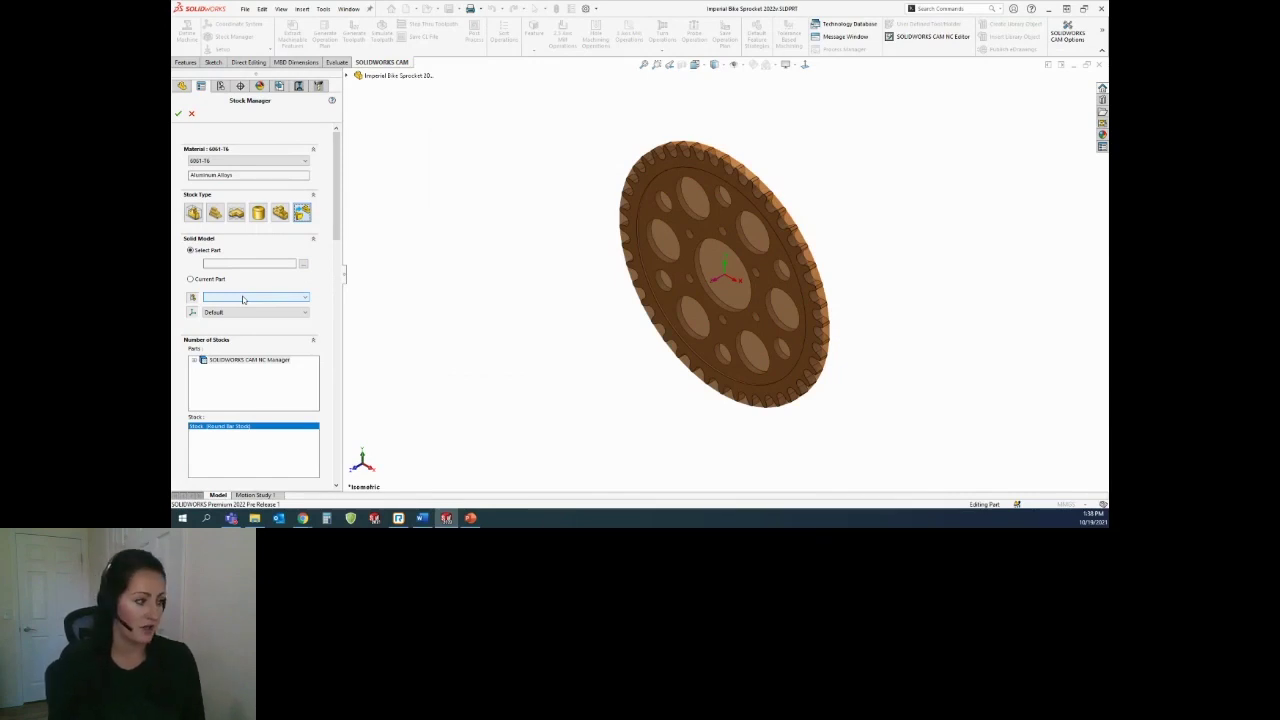
{"action": "left_click", "coordinate": [259, 214]}
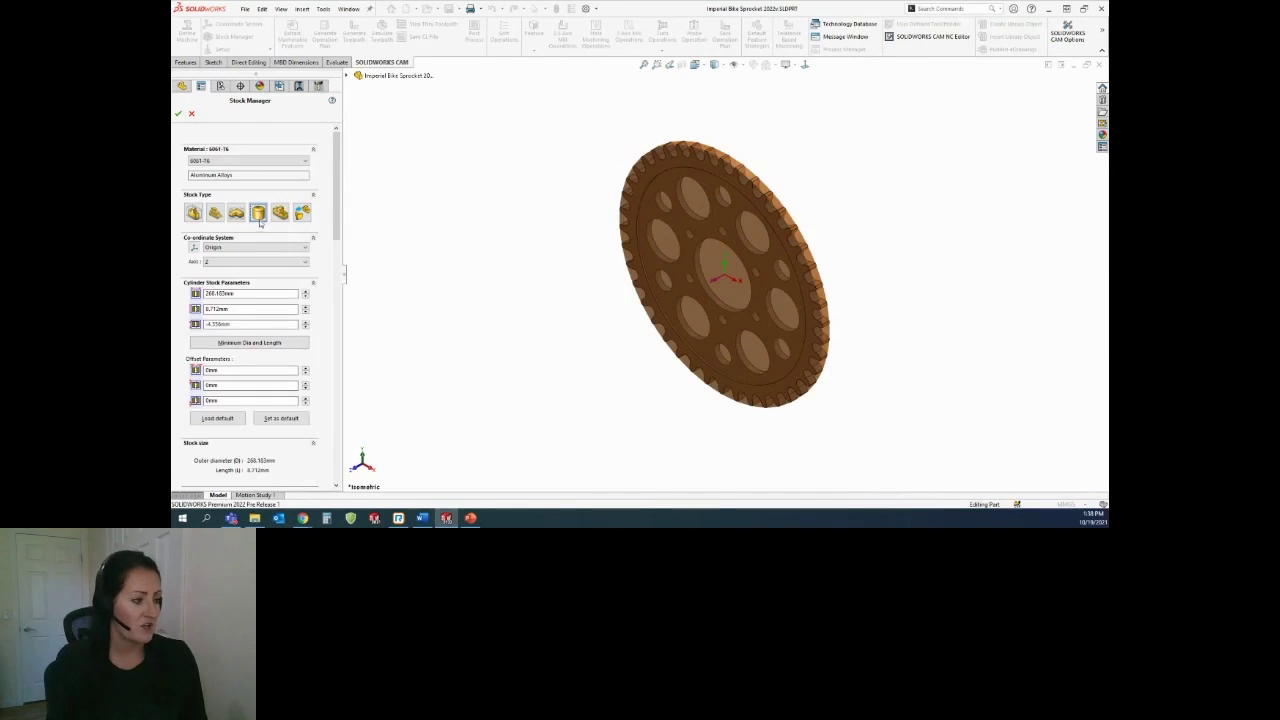
{"action": "left_click", "coordinate": [178, 113]}
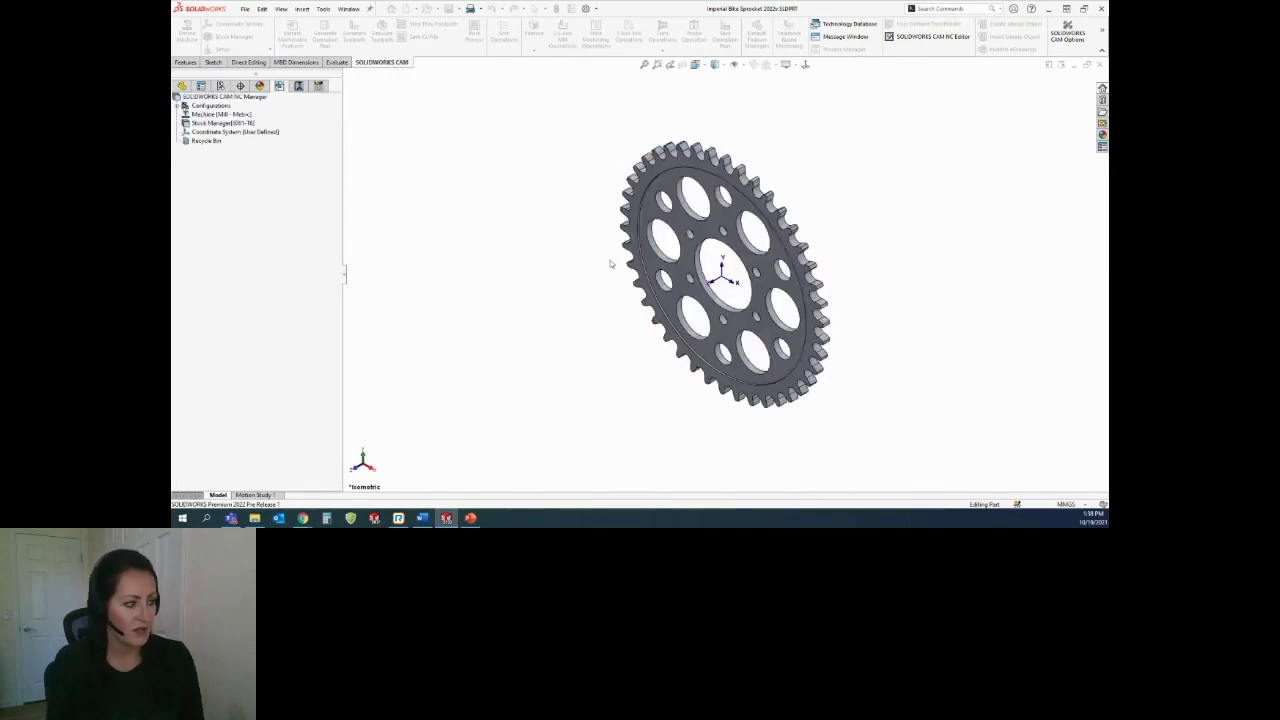
- Compare the user-defined fixture coordinate system's origin options and accept the stock bounding box vertex at the sprocket's centre
{"action": "double_click", "coordinate": [233, 132]}
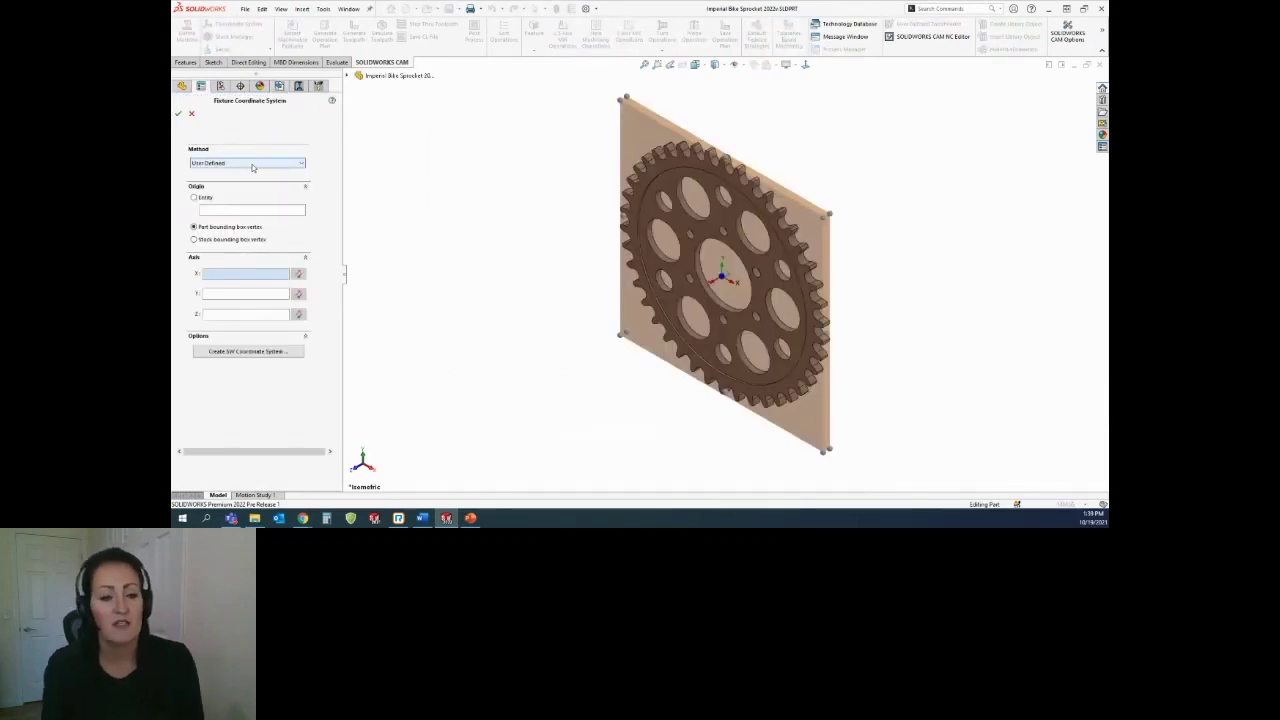
{"action": "left_click", "coordinate": [195, 198]}
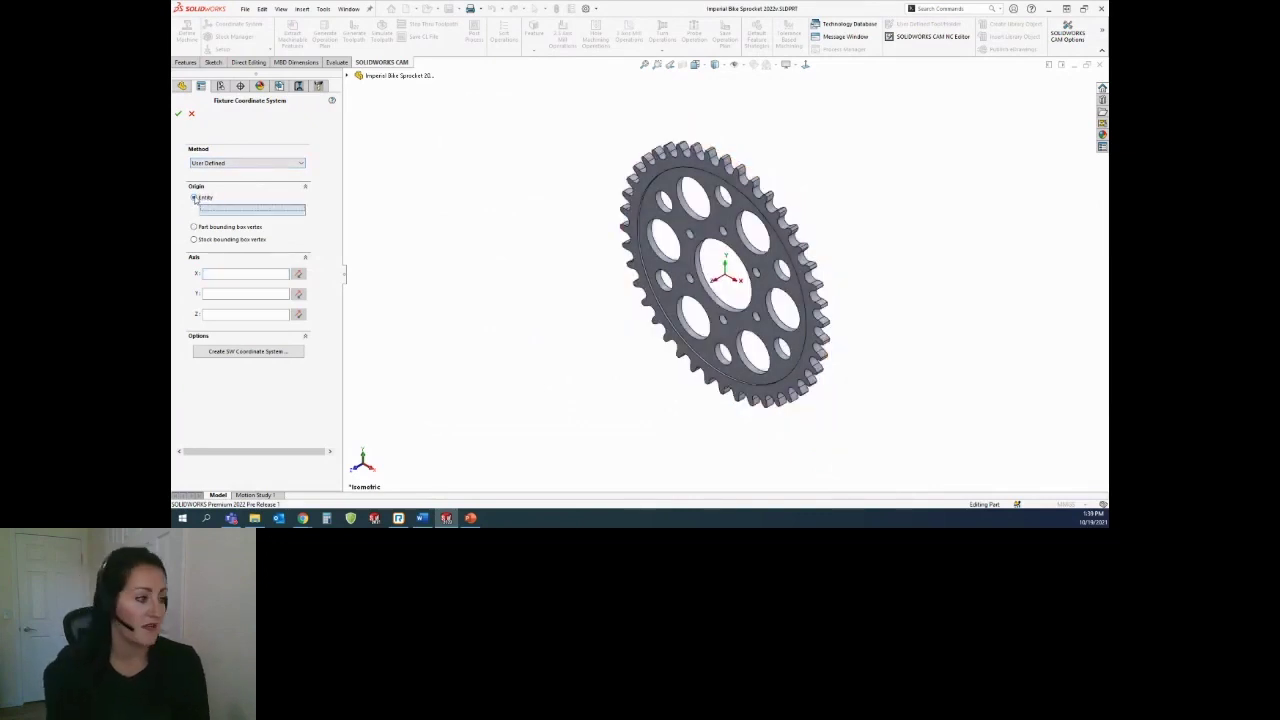
{"action": "left_click", "coordinate": [728, 252]}
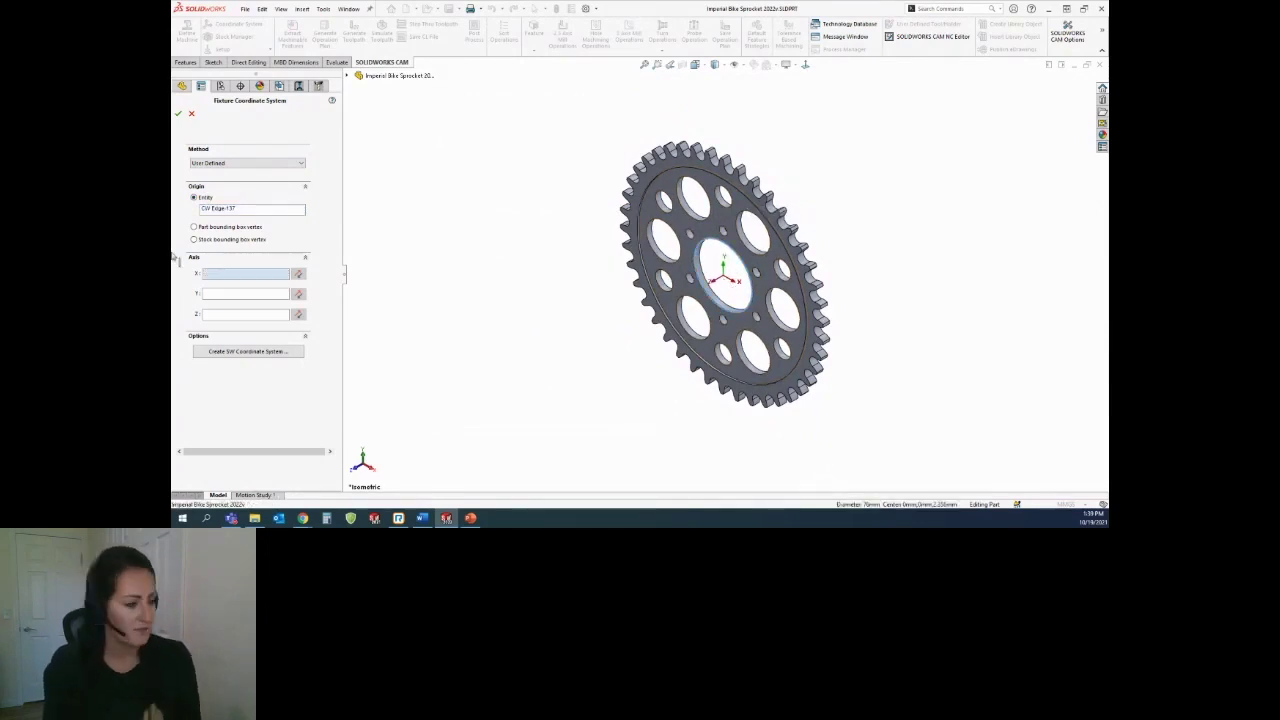
{"action": "left_click", "coordinate": [194, 227]}
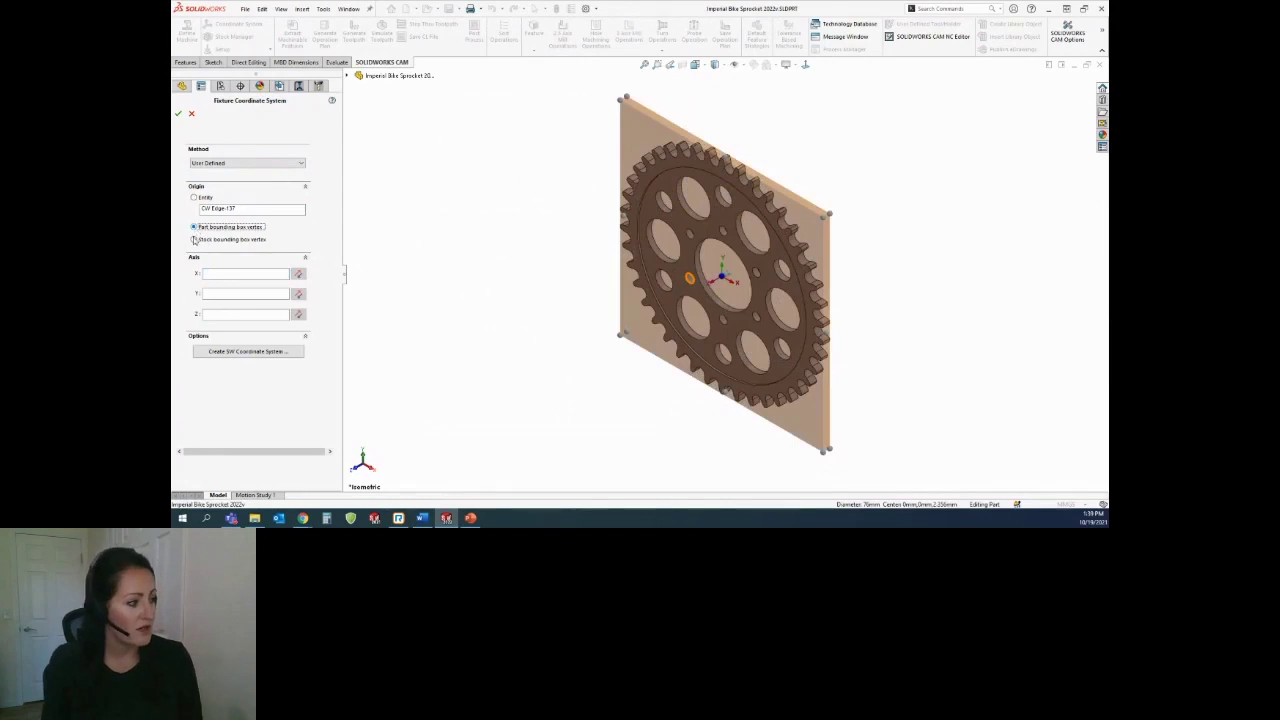
{"action": "left_click", "coordinate": [194, 240]}
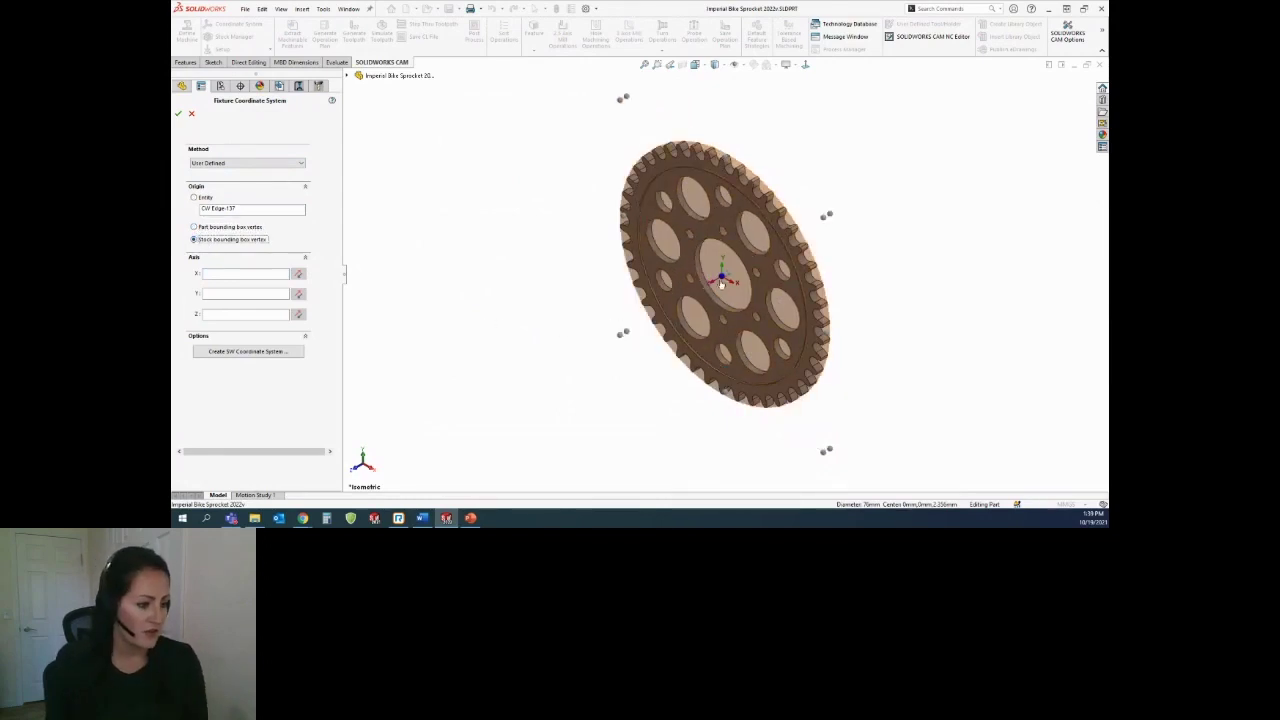
{"action": "left_click", "coordinate": [178, 113]}
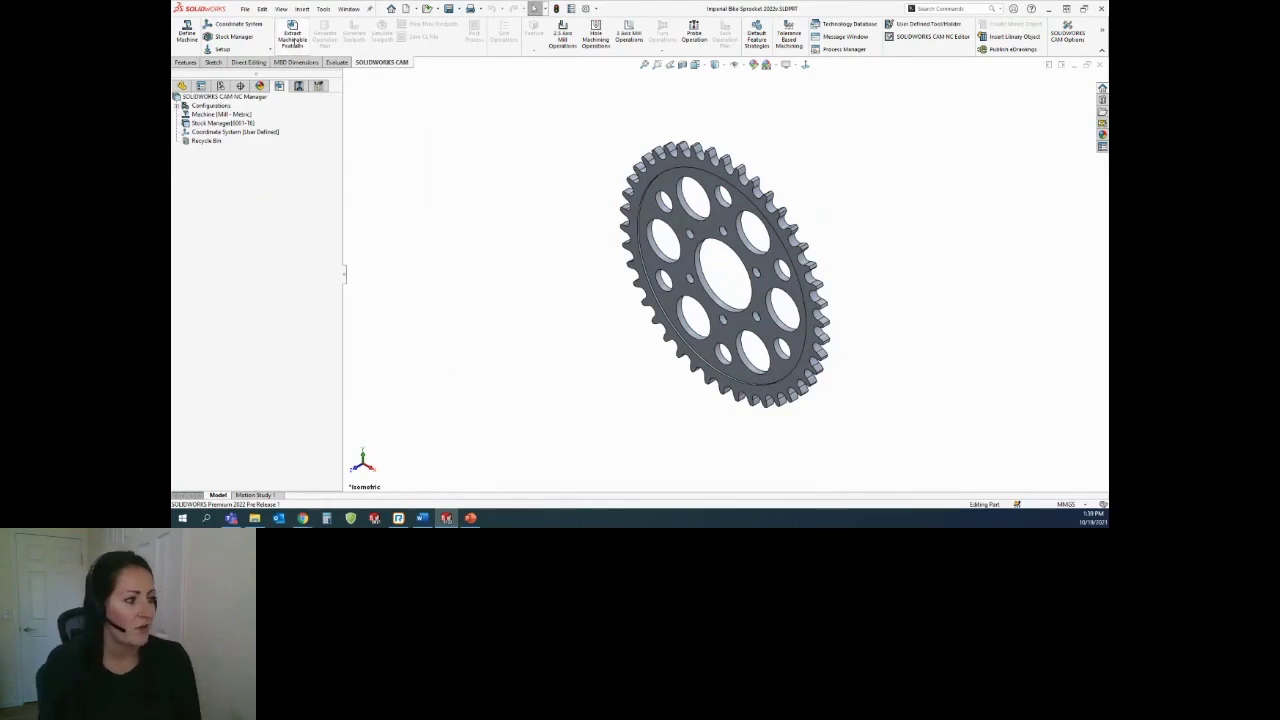
- Extract the sprocket's machinable features and inspect the perimeter open pocket and the two single circular pockets
{"action": "left_click", "coordinate": [292, 38]}
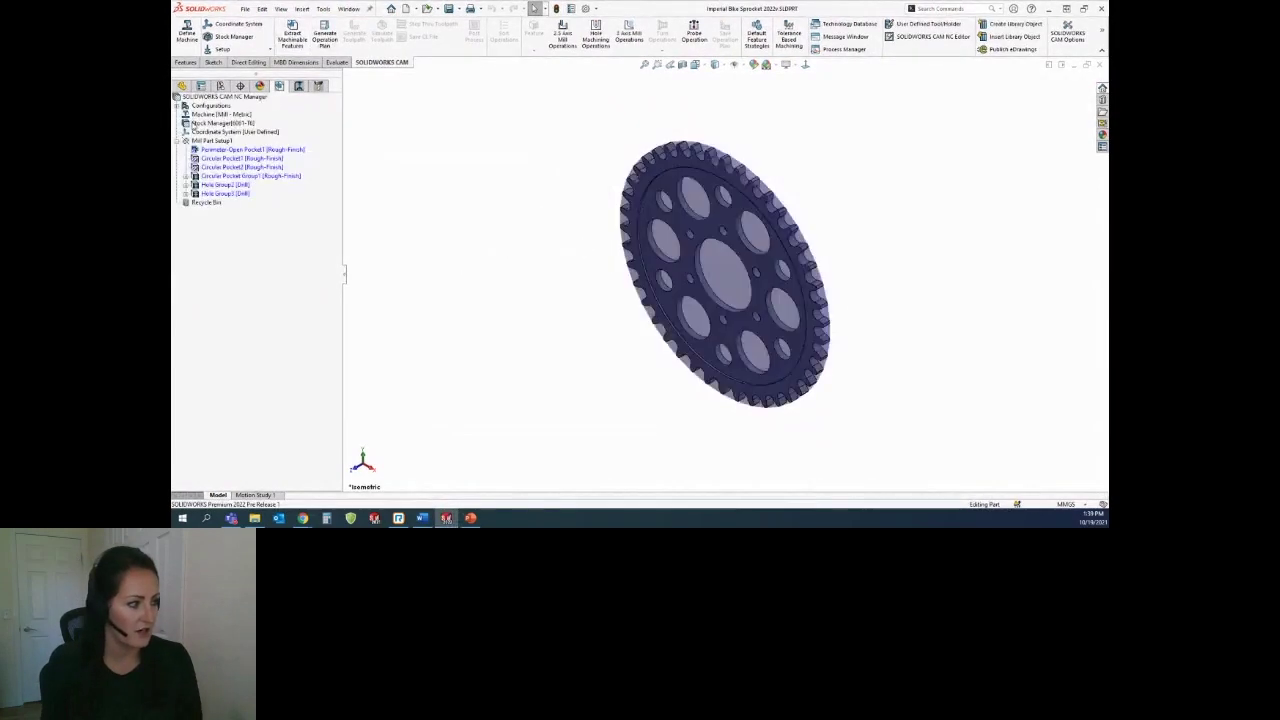
{"action": "left_click", "coordinate": [245, 150]}
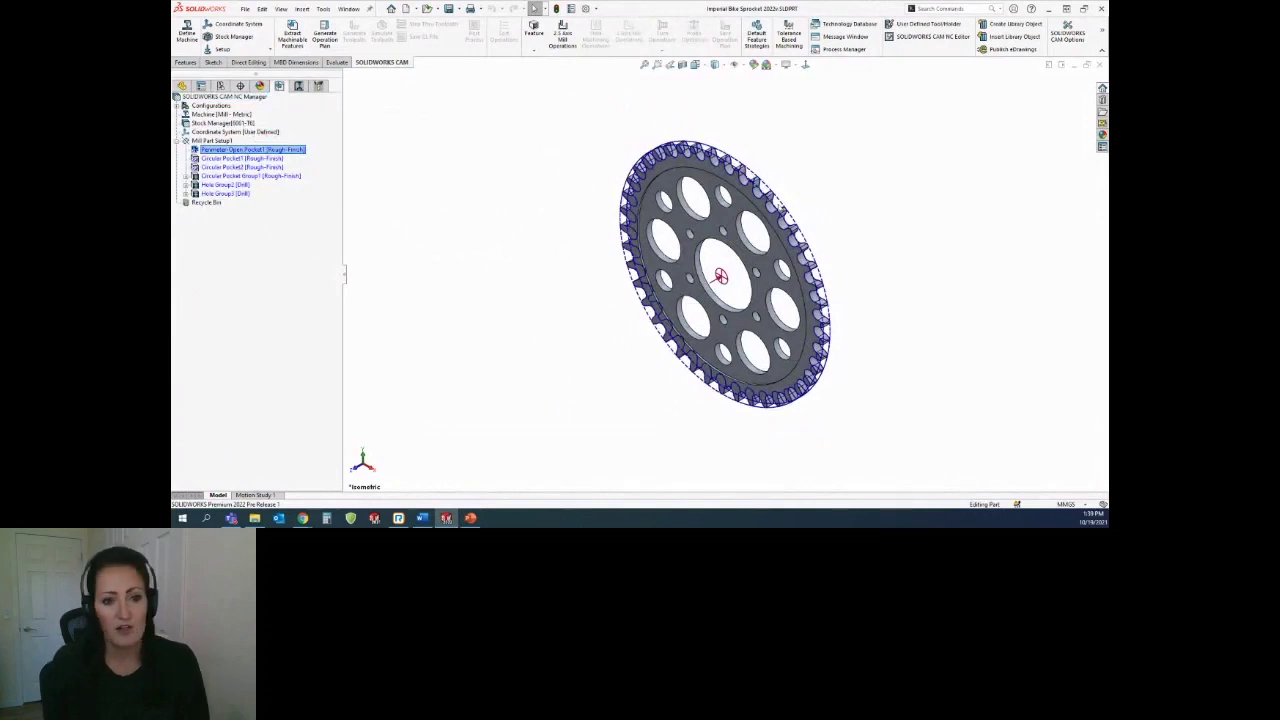
{"action": "left_click", "coordinate": [240, 158]}
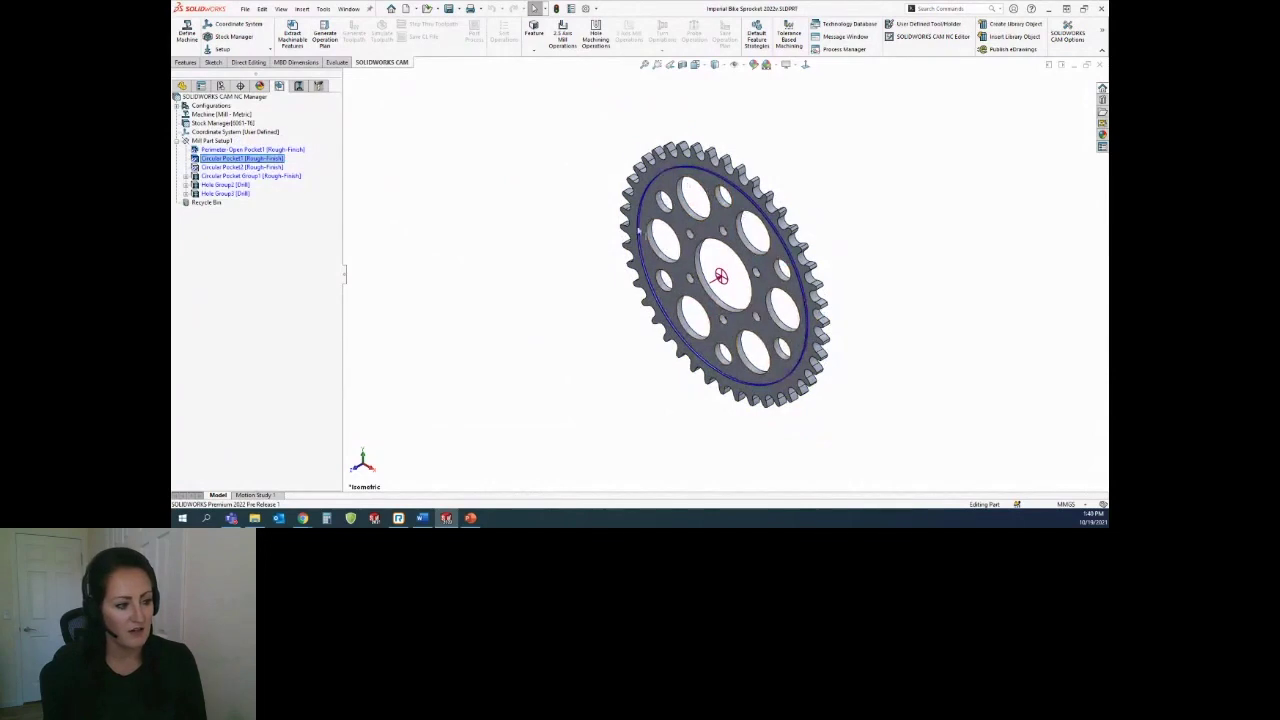
{"action": "left_click", "coordinate": [230, 167]}
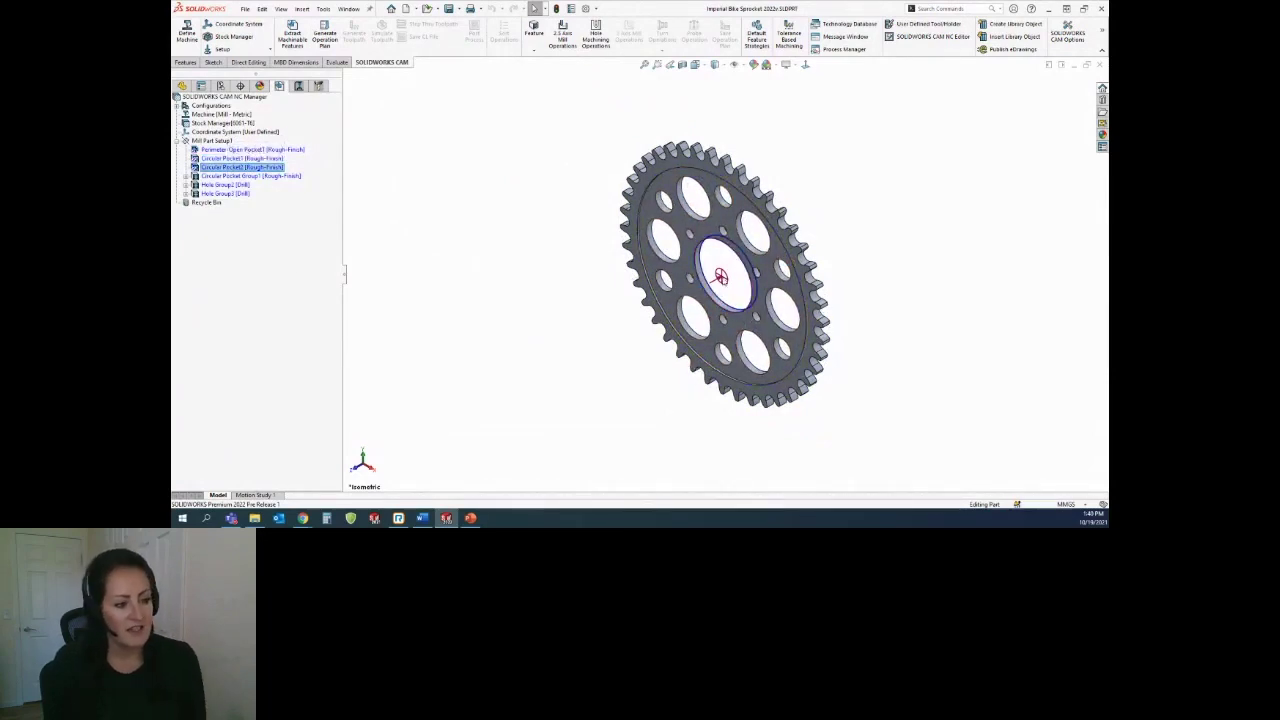
{"action": "left_click", "coordinate": [737, 268]}
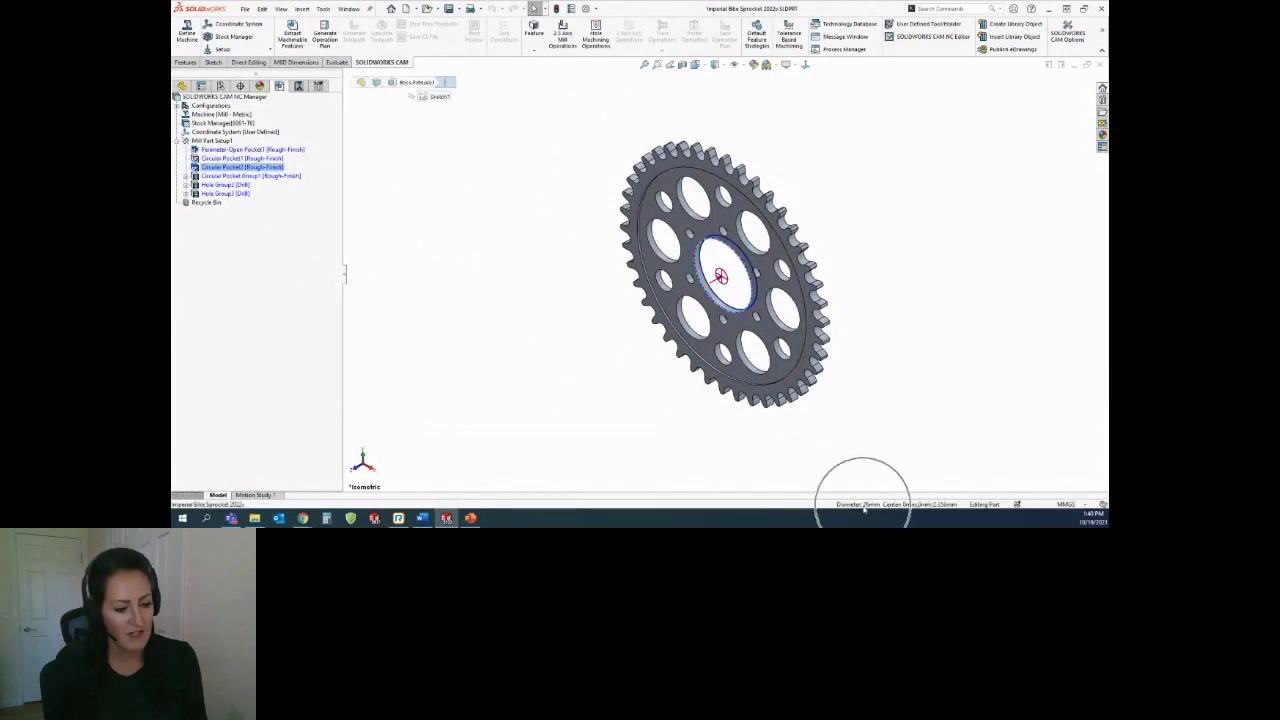
{"action": "left_click", "coordinate": [879, 406]}
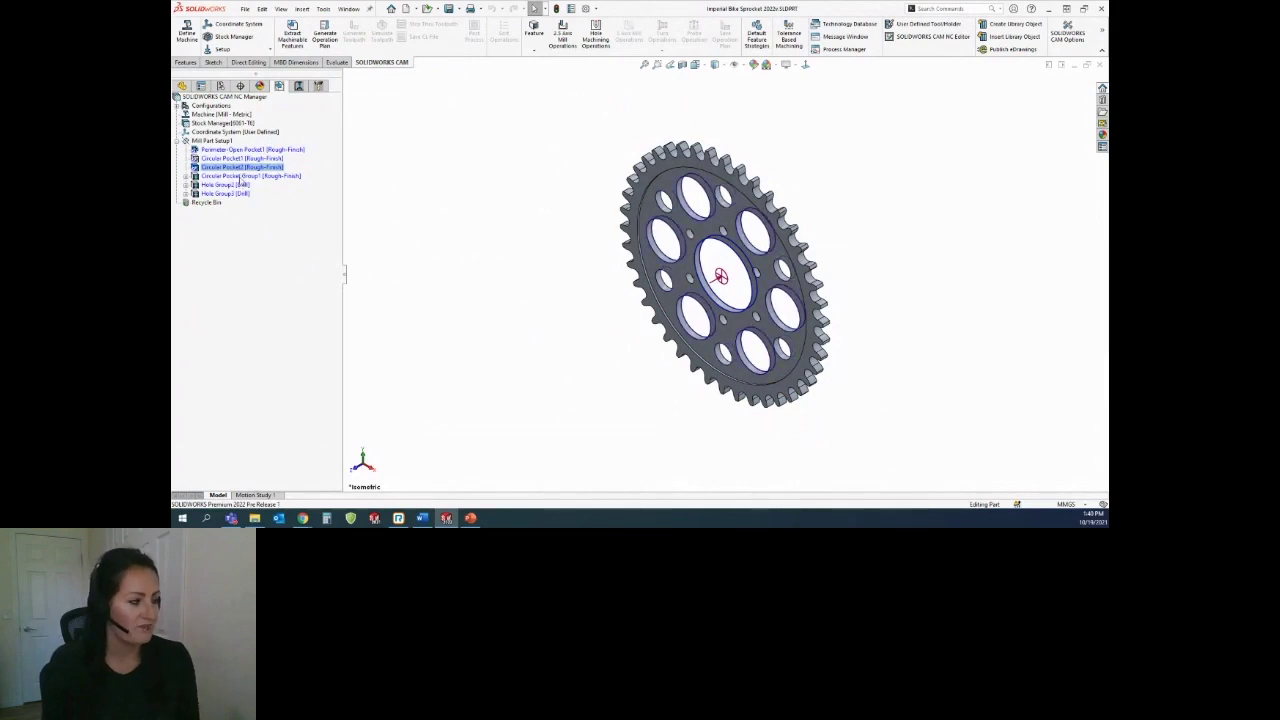
- Examine the circular pocket group on the sprocket, going through each of its individual pockets
{"action": "left_click", "coordinate": [241, 177]}
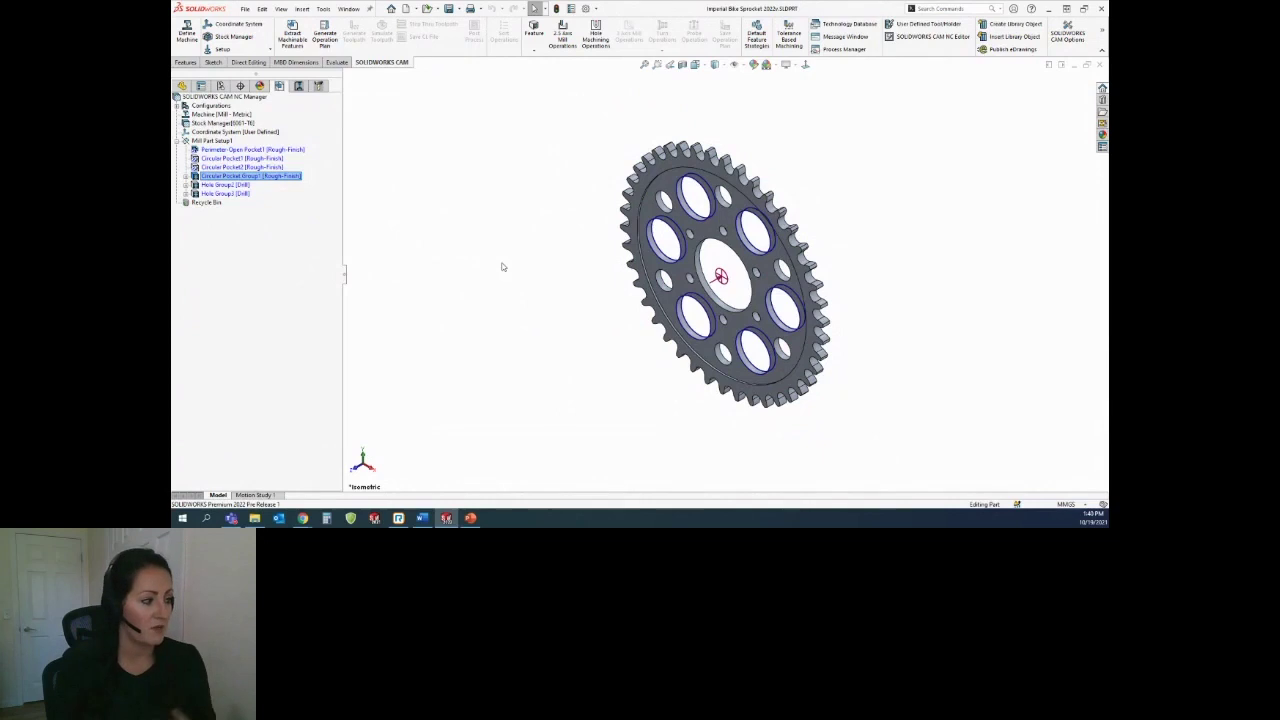
{"action": "left_click", "coordinate": [186, 176]}
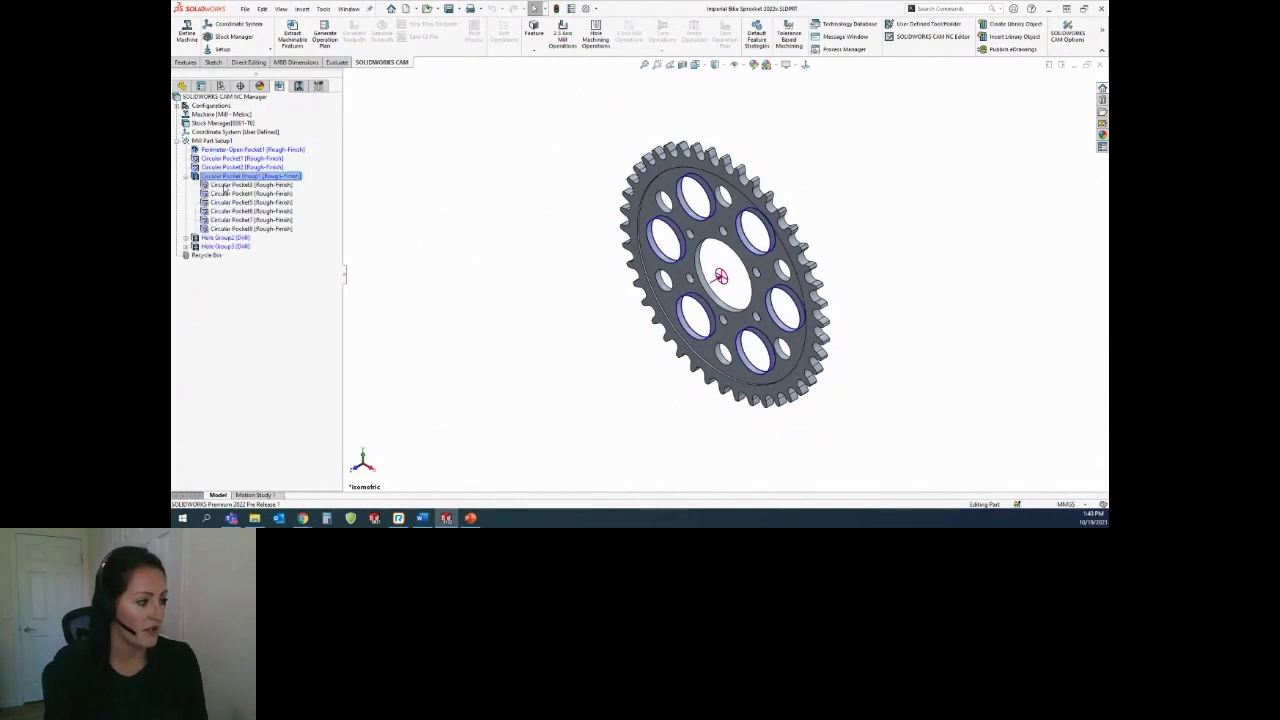
{"action": "key", "text": "Down"}
{"action": "key", "text": "Down"}
{"action": "key", "text": "Down"}
{"action": "key", "text": "Down"}
{"action": "key", "text": "Down"}
{"action": "key", "text": "Down"}
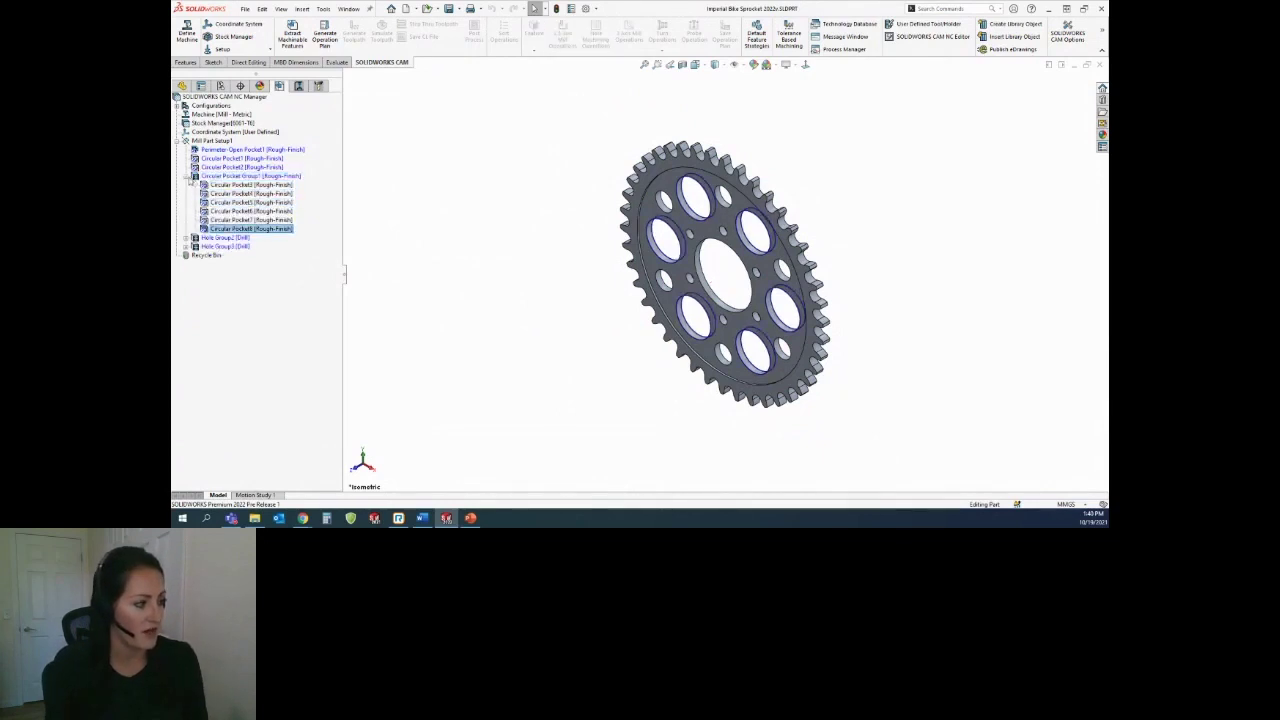
{"action": "left_click", "coordinate": [186, 176]}
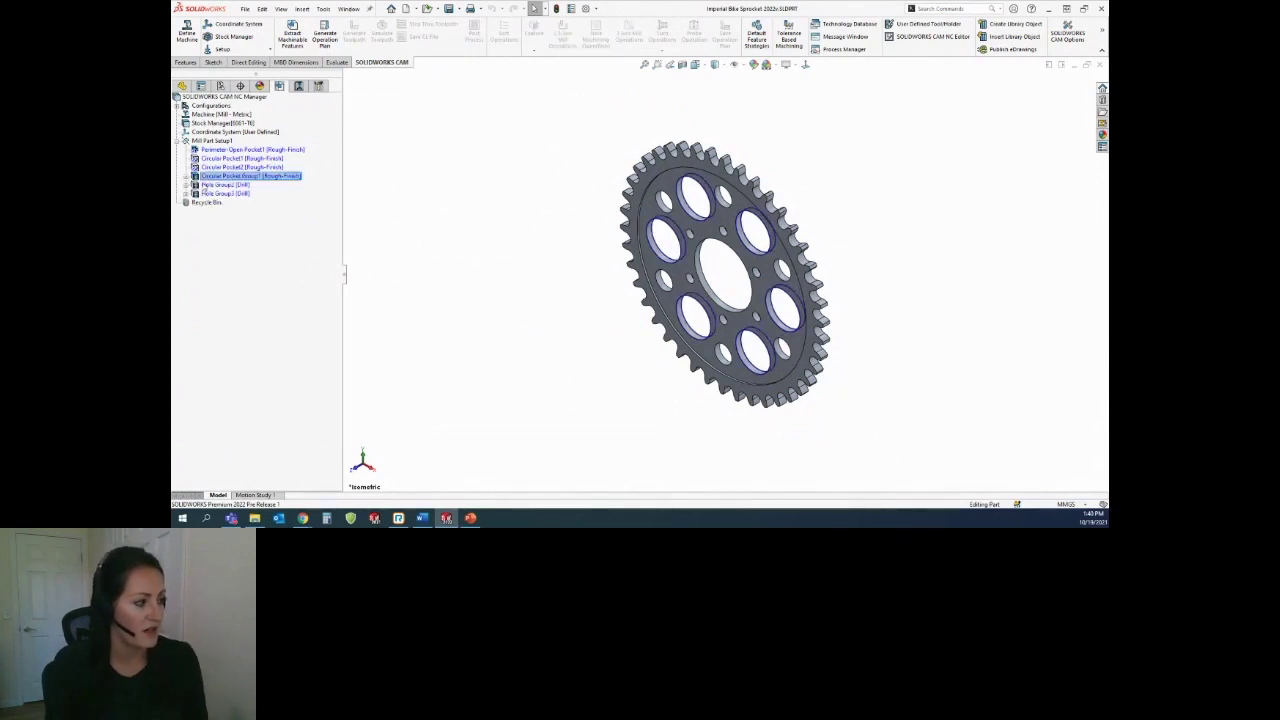
- Examine the two drilled hole groups and compare them with the perimeter open pocket and the circular pocket group
{"action": "left_click", "coordinate": [222, 185]}
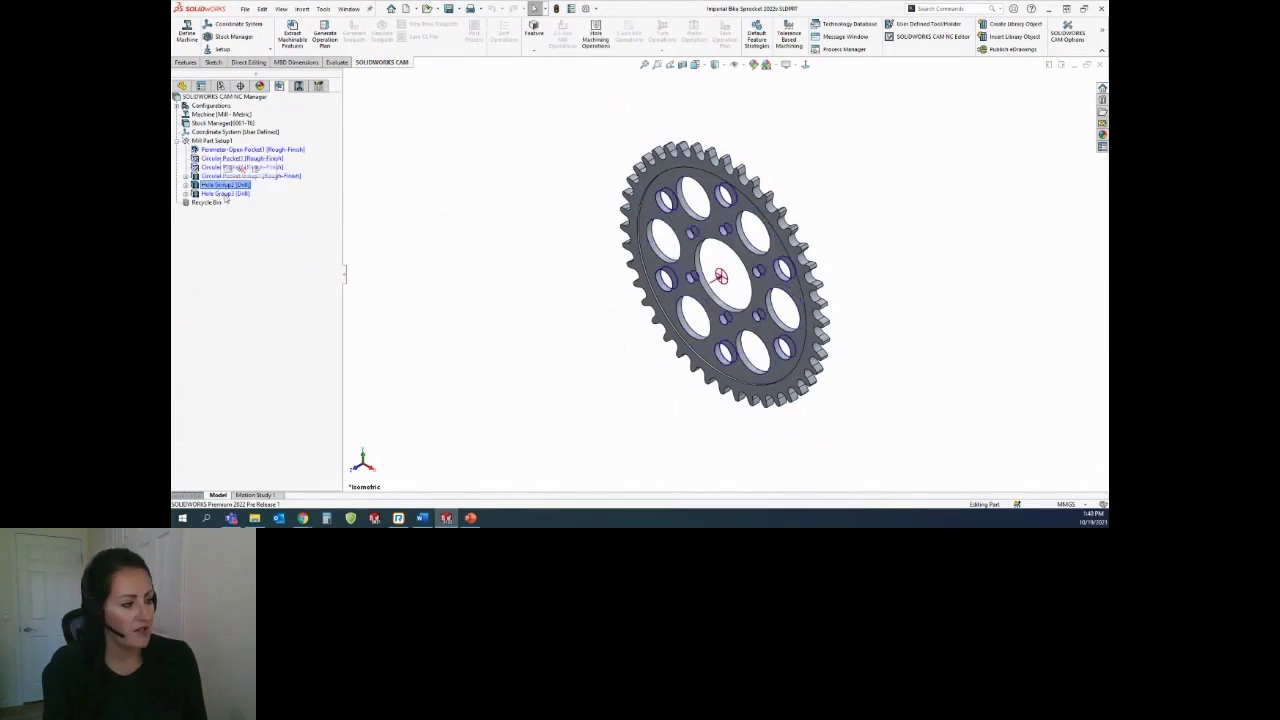
{"action": "left_click", "coordinate": [225, 193]}
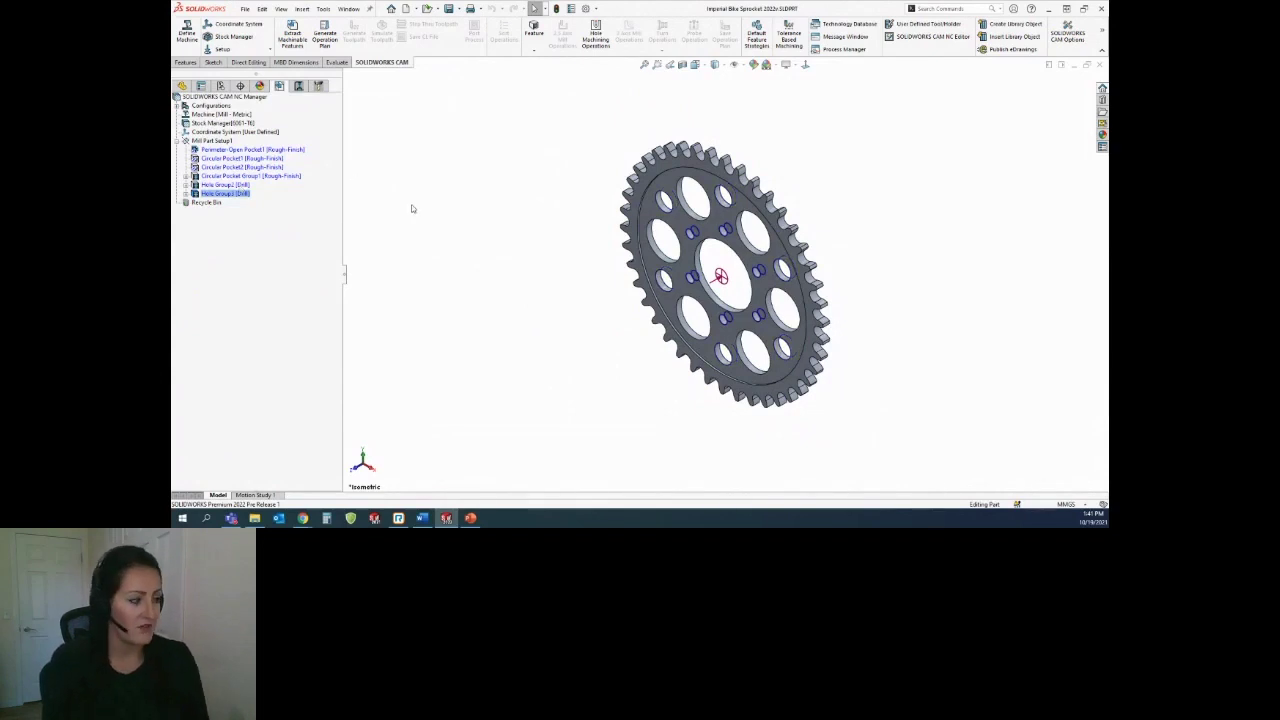
{"action": "left_click", "coordinate": [276, 151]}
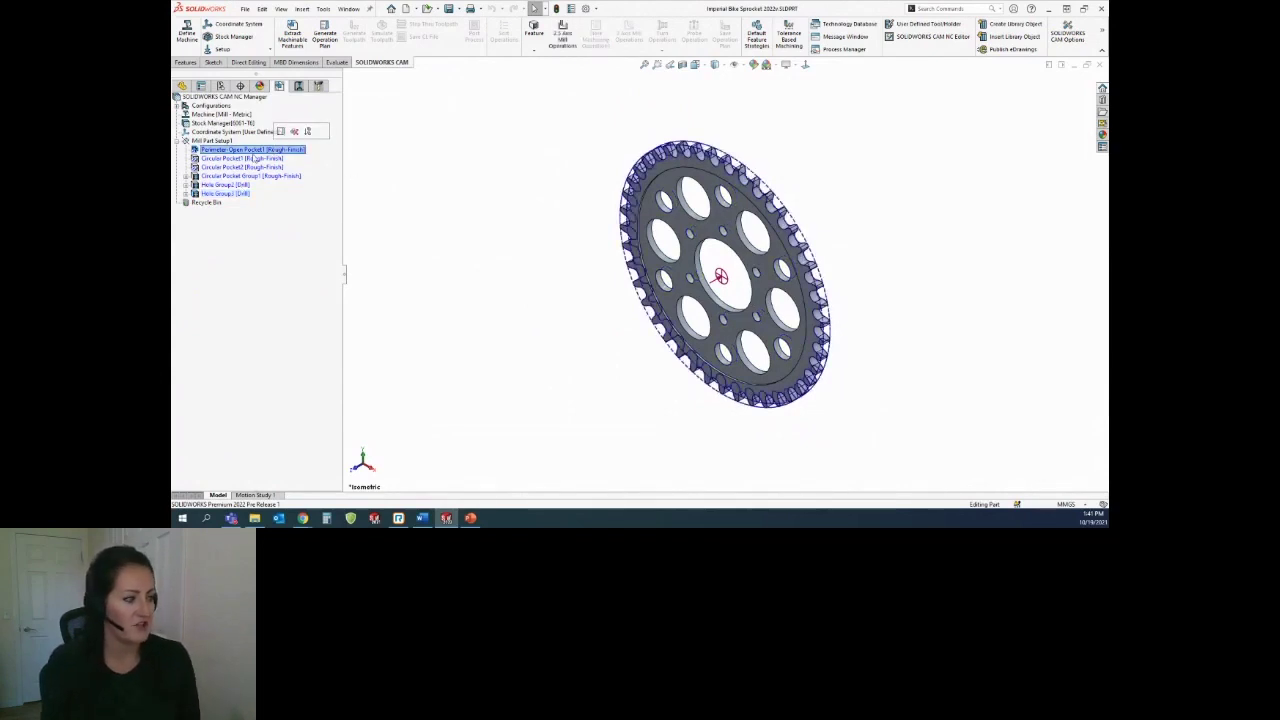
{"action": "left_click", "coordinate": [236, 176]}
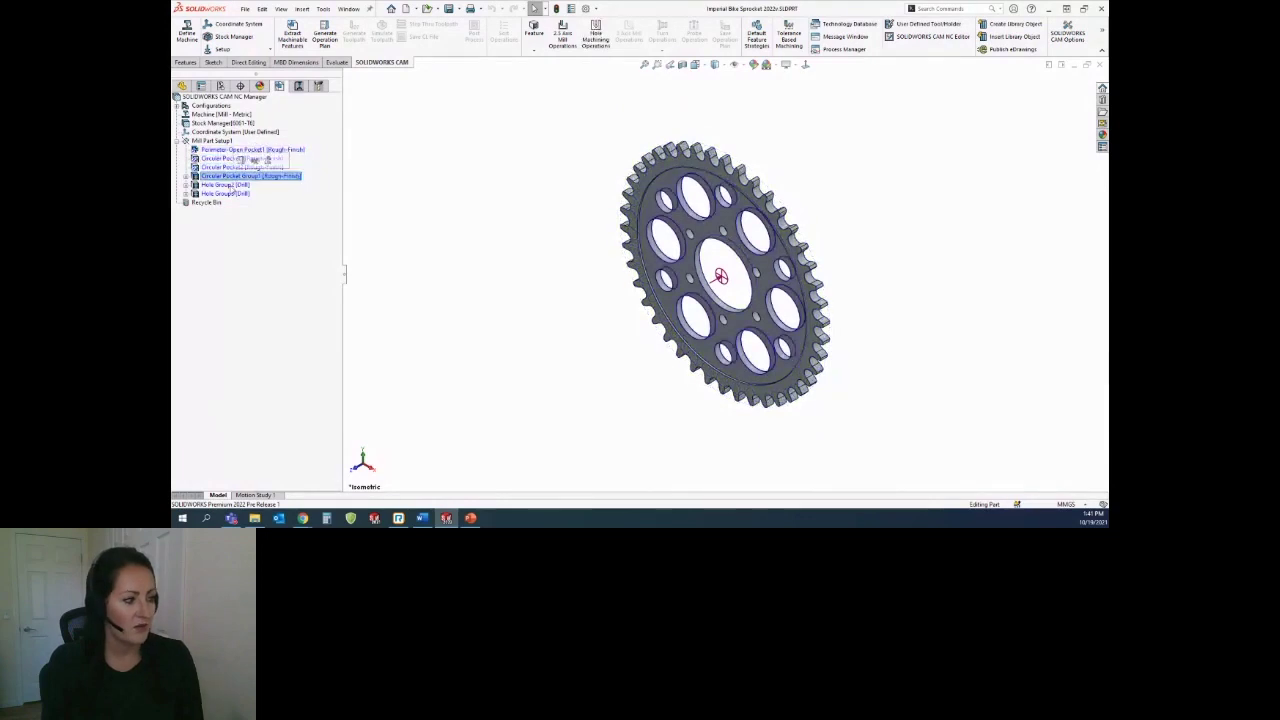
{"action": "left_click", "coordinate": [226, 193]}
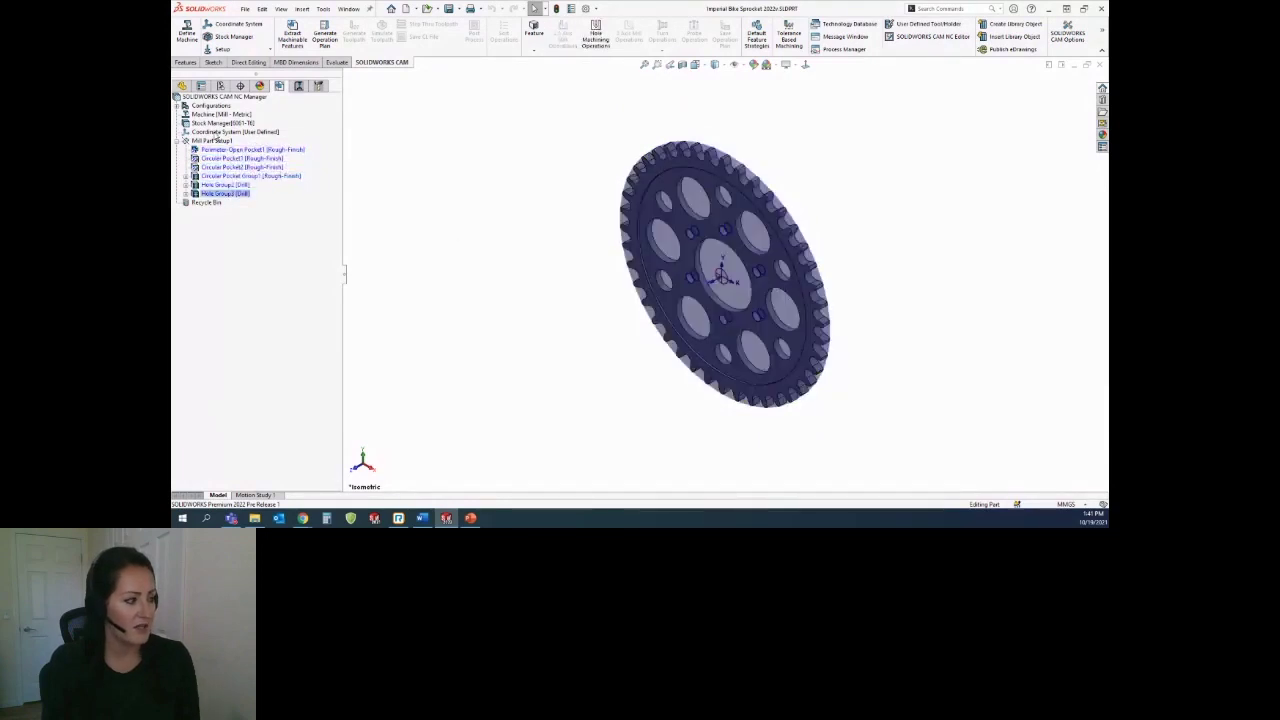
{"action": "left_click", "coordinate": [236, 176]}
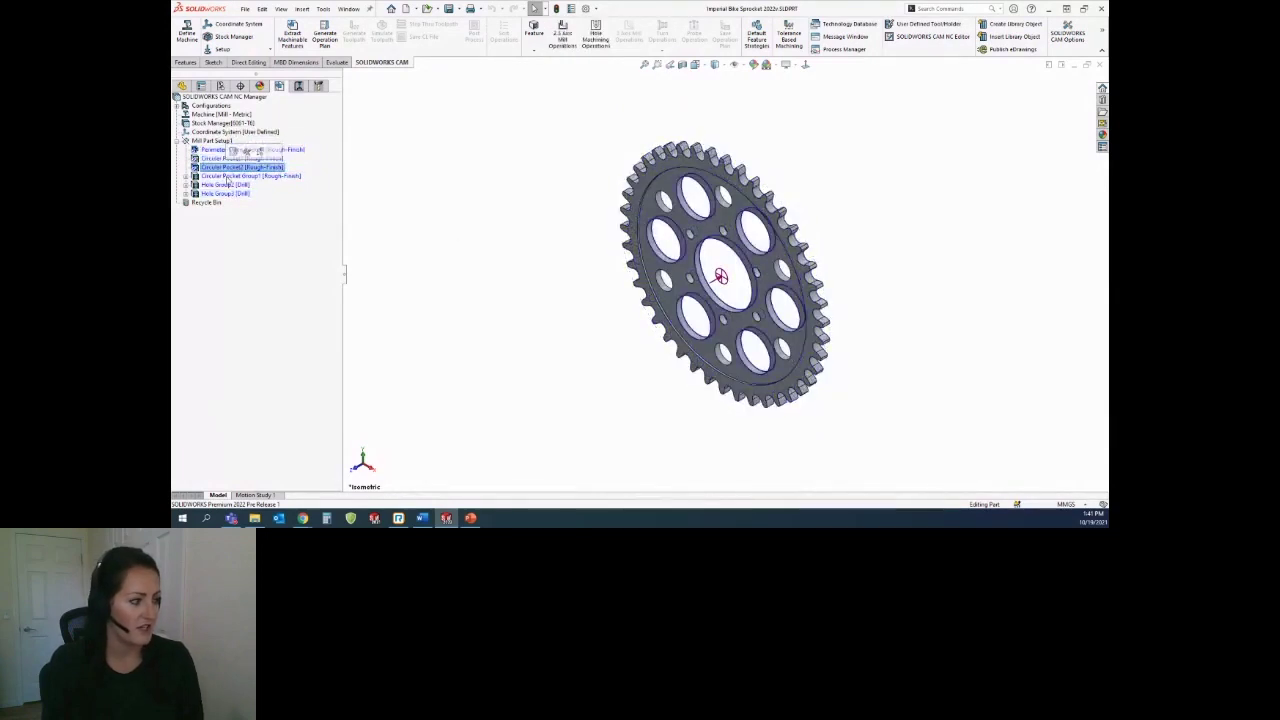
{"action": "left_click", "coordinate": [226, 193]}
- Generate the operation plan for the extracted features and the toolpaths for all its operations
{"action": "left_click", "coordinate": [324, 36]}
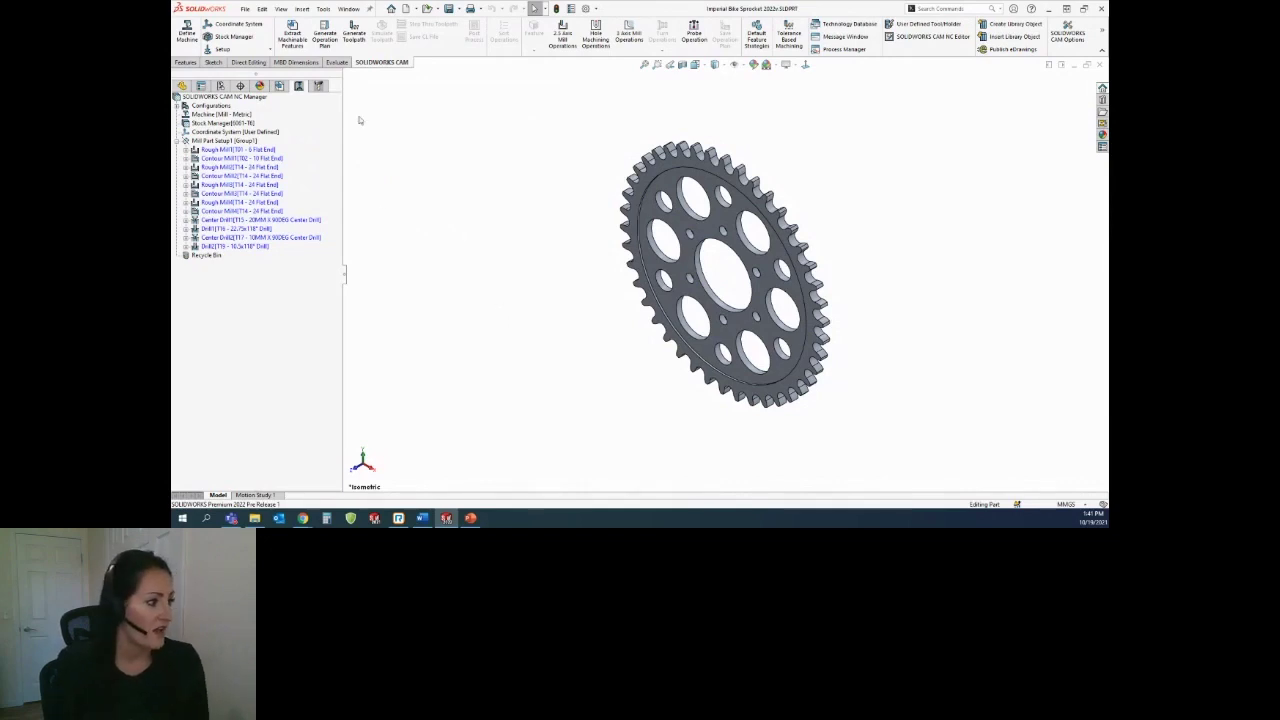
{"action": "left_click", "coordinate": [355, 36]}
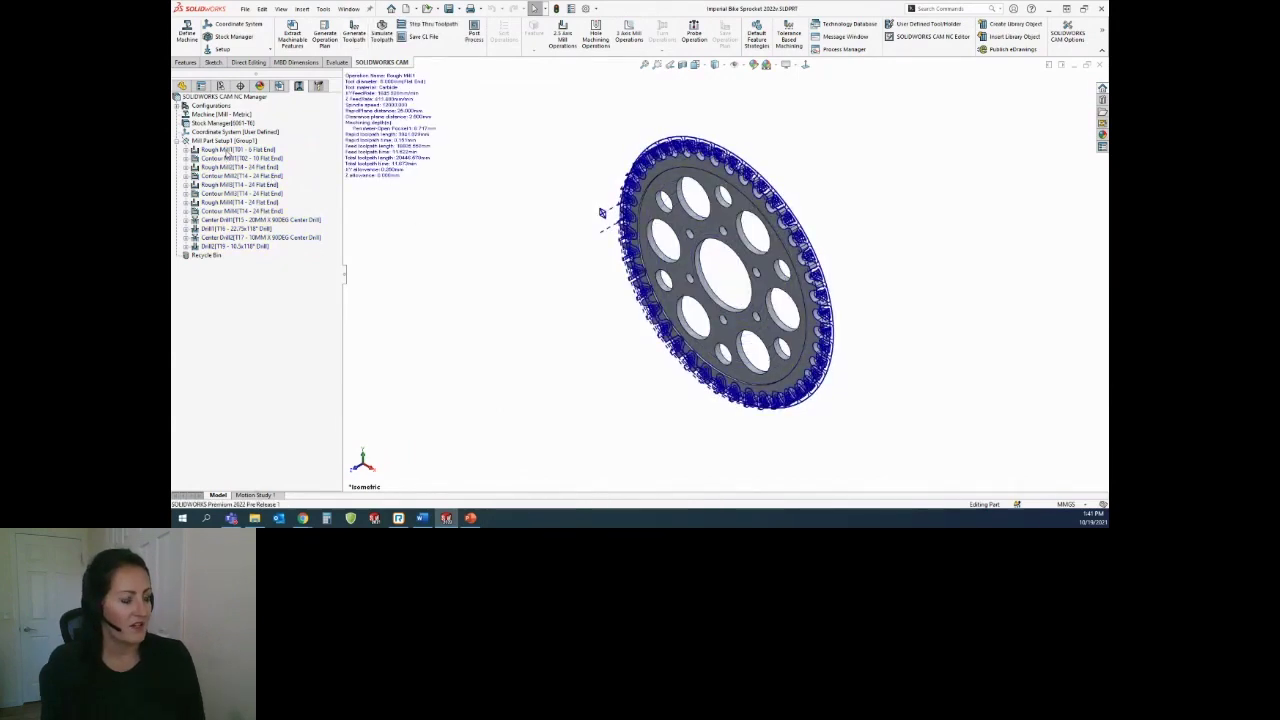
- Examine the toolpaths of the rough mill, contour mill, center drill and drill operations in Mill Part Setup1
{"action": "left_click", "coordinate": [230, 150]}
{"action": "left_click", "coordinate": [230, 158]}
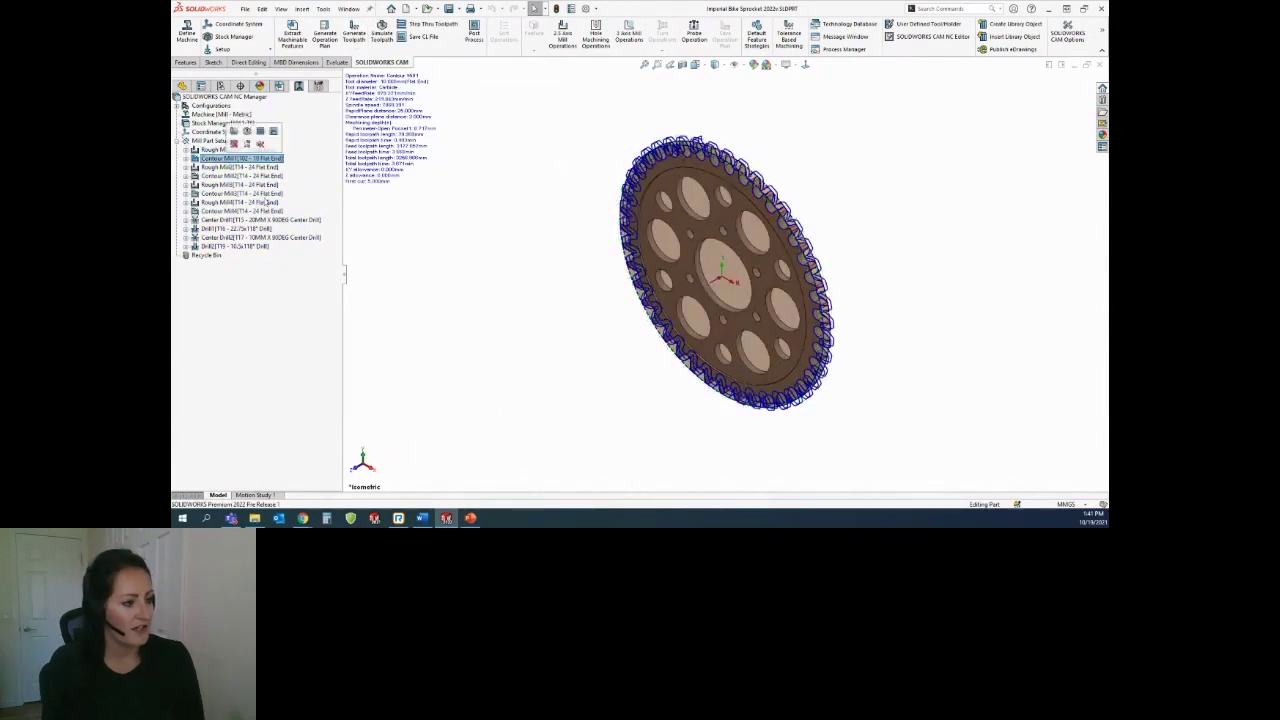
{"action": "left_click", "coordinate": [230, 167]}
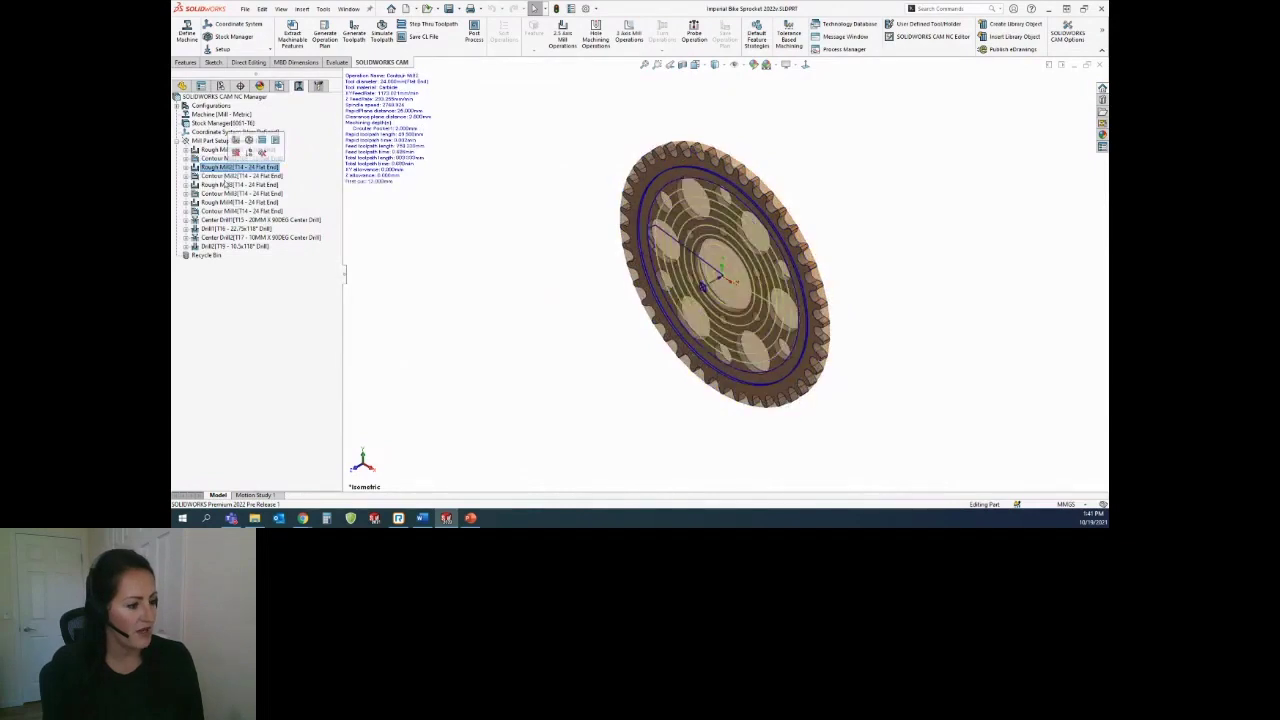
{"action": "left_click", "coordinate": [228, 176]}
{"action": "left_click", "coordinate": [228, 185]}
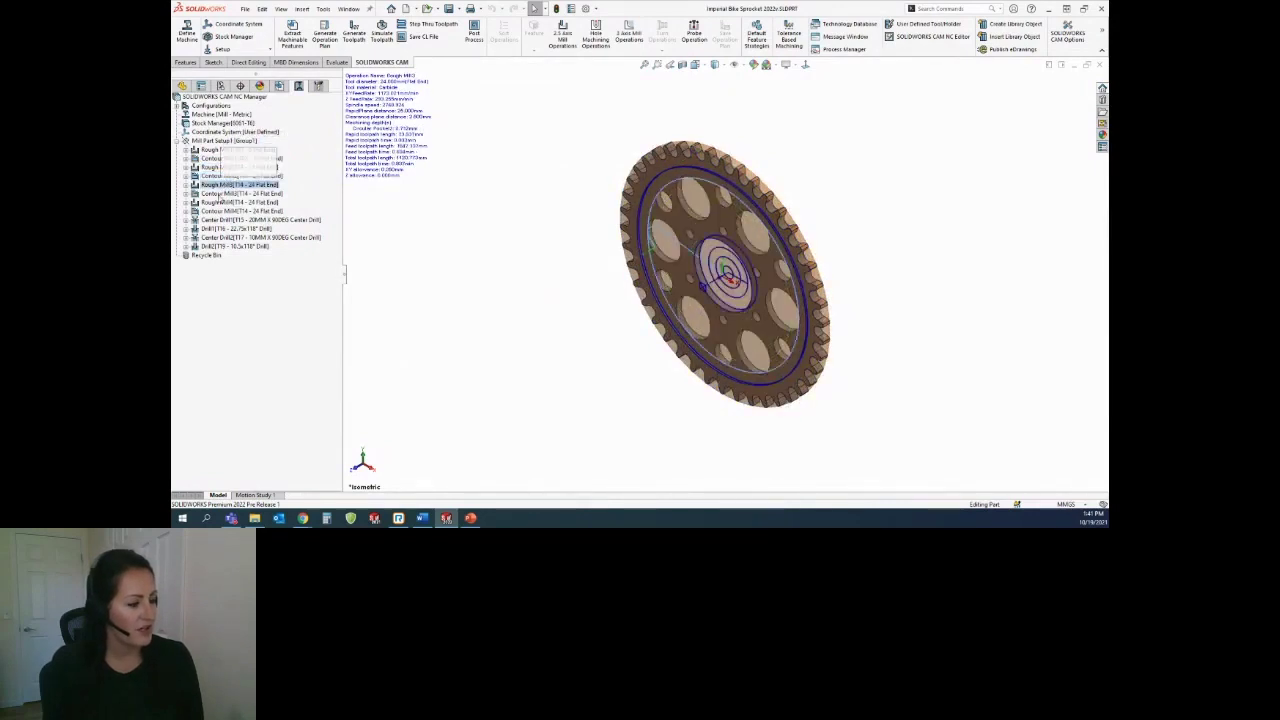
{"action": "left_click", "coordinate": [225, 202]}
{"action": "left_click", "coordinate": [225, 211]}
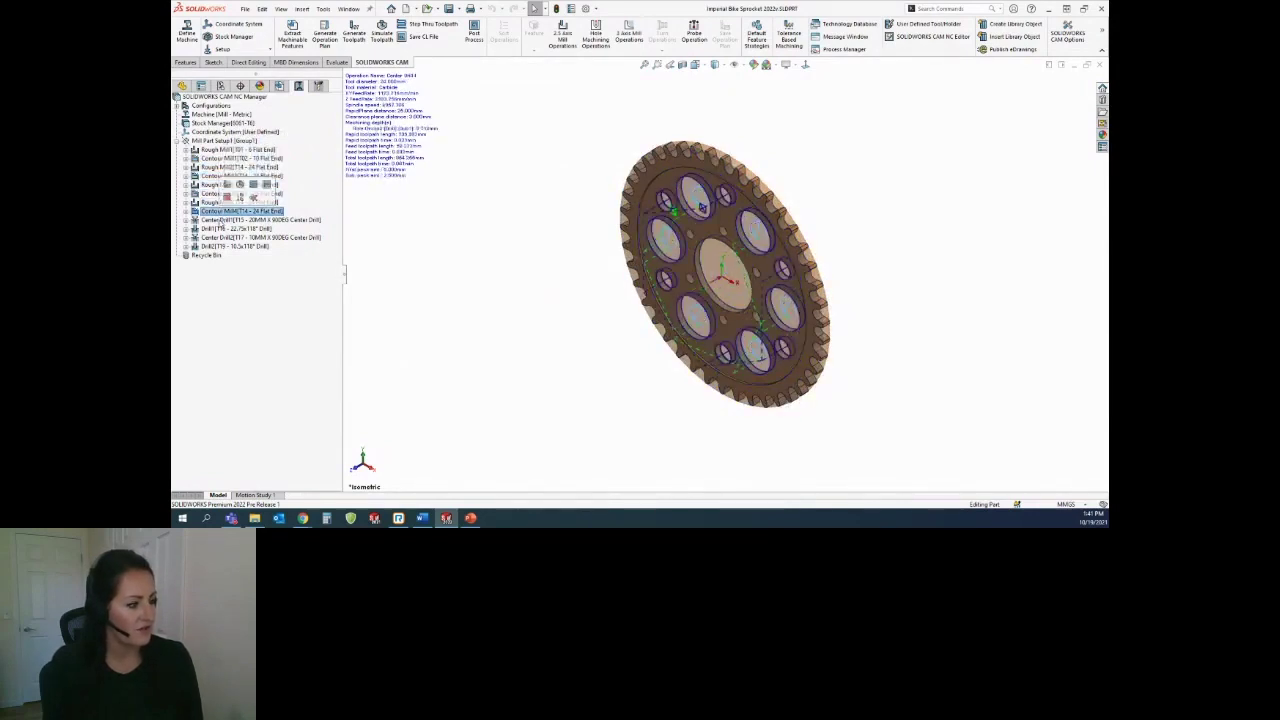
{"action": "left_click", "coordinate": [225, 219]}
{"action": "key", "text": "Down"}
{"action": "key", "text": "Down"}
{"action": "key", "text": "Down"}
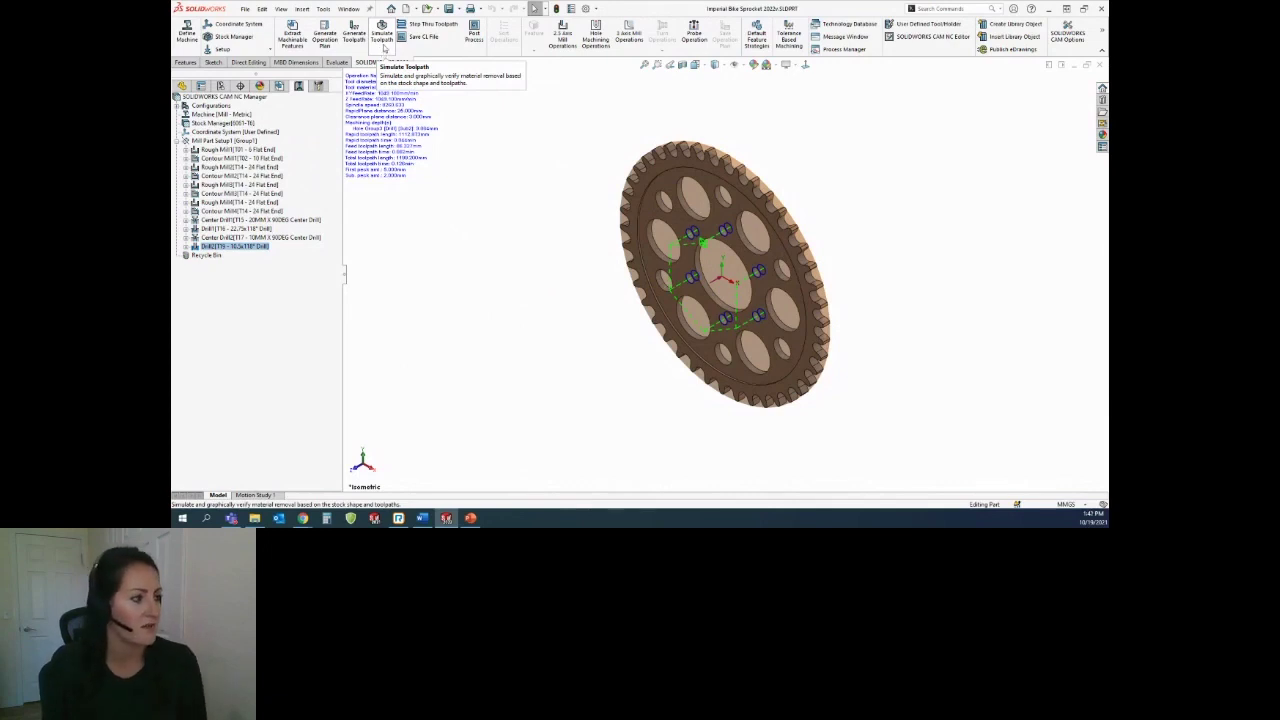
- Run the toolpath simulation in tool mode and watch the perimeter roughing of the sprocket teeth from several angles
{"action": "left_click", "coordinate": [383, 45]}
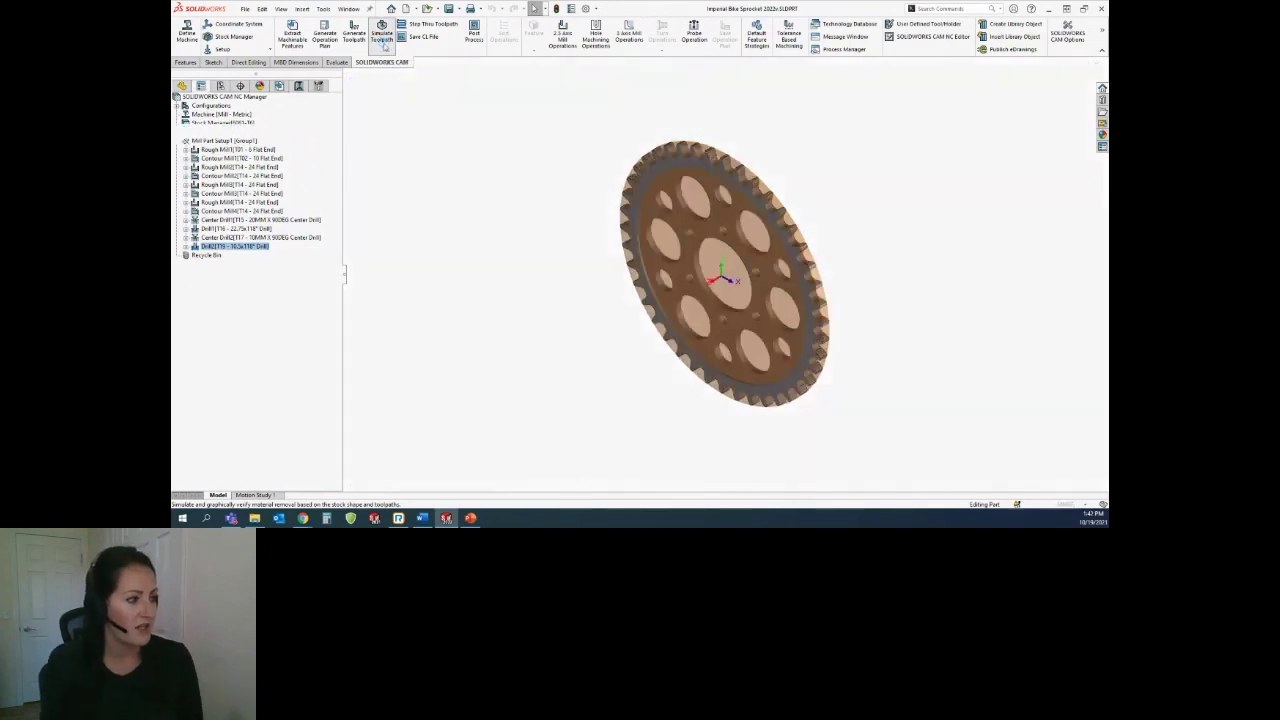
{"action": "left_click", "coordinate": [293, 153]}
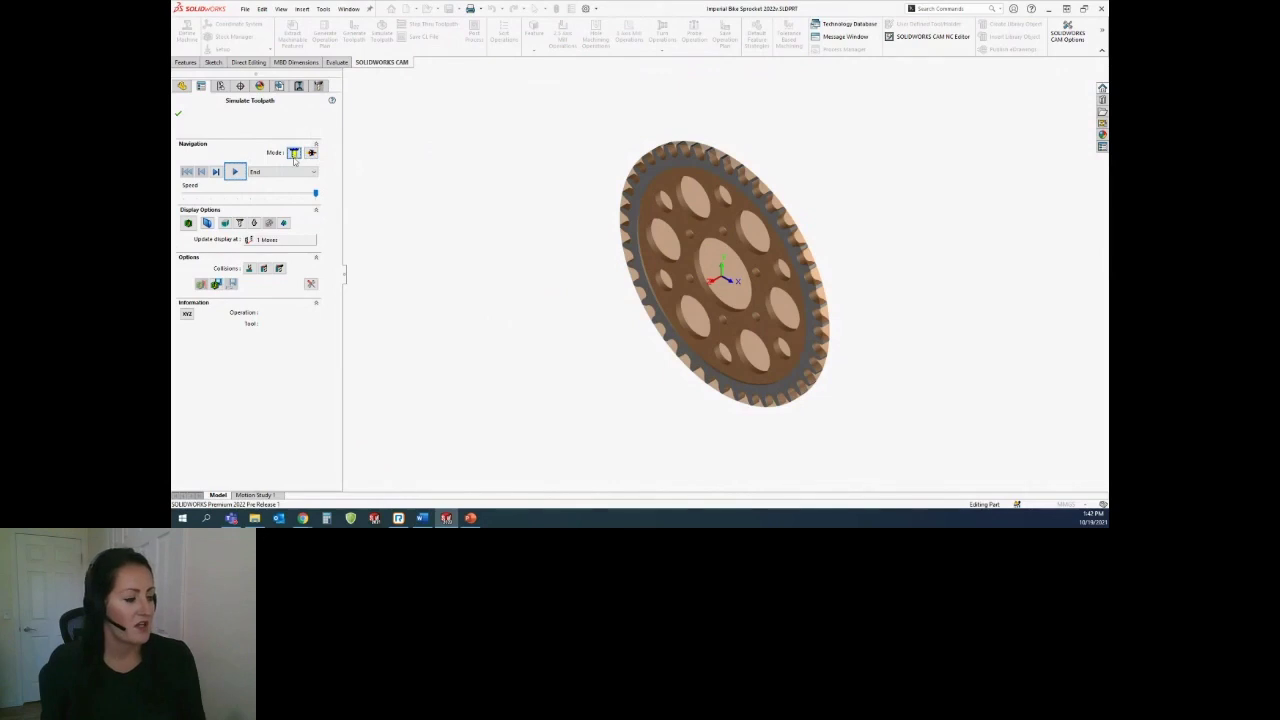
{"action": "left_click", "coordinate": [234, 171]}
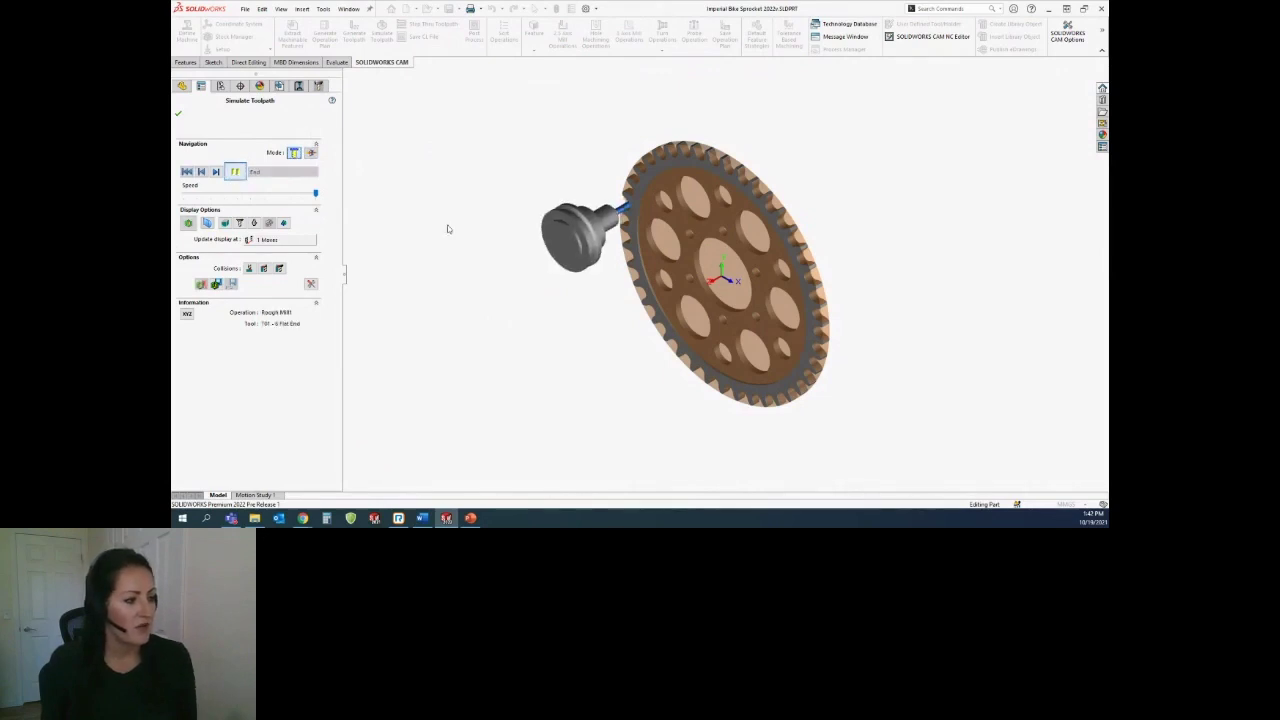
{"action": "middle_click_drag", "start_coordinate": [640, 305], "coordinate": [697, 290]}
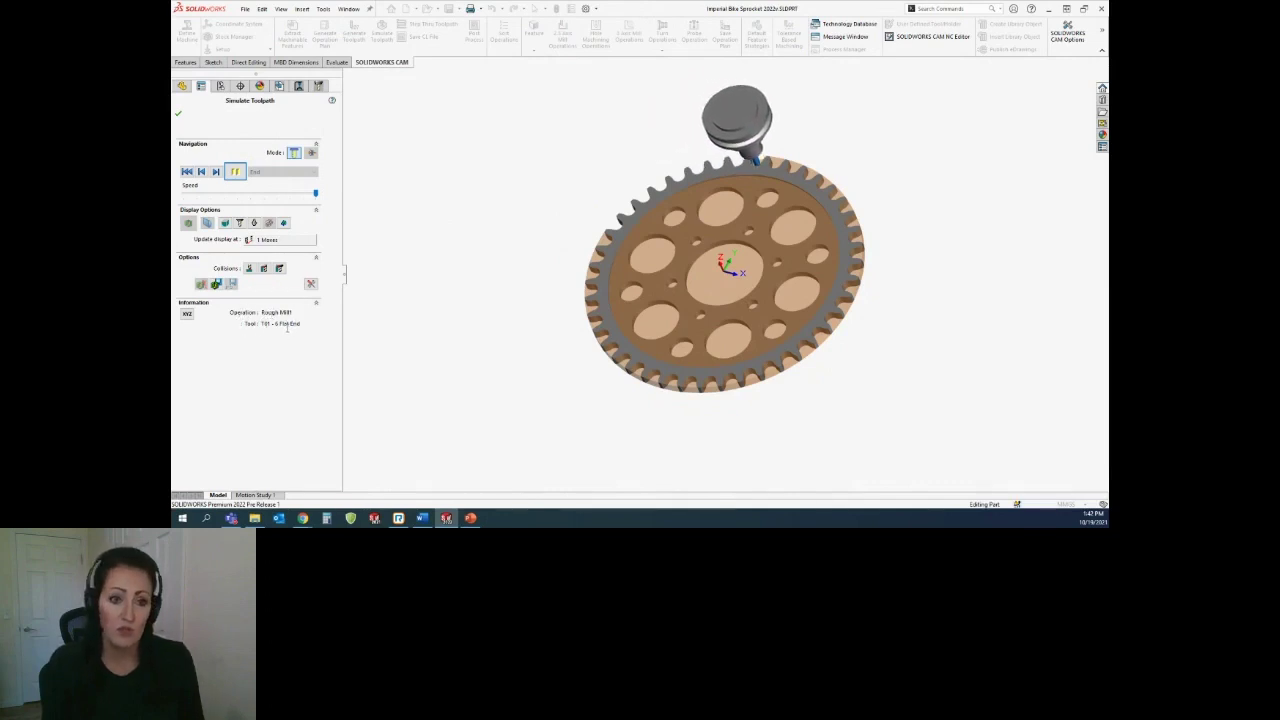
{"action": "middle_click_drag", "start_coordinate": [538, 314], "coordinate": [554, 349]}
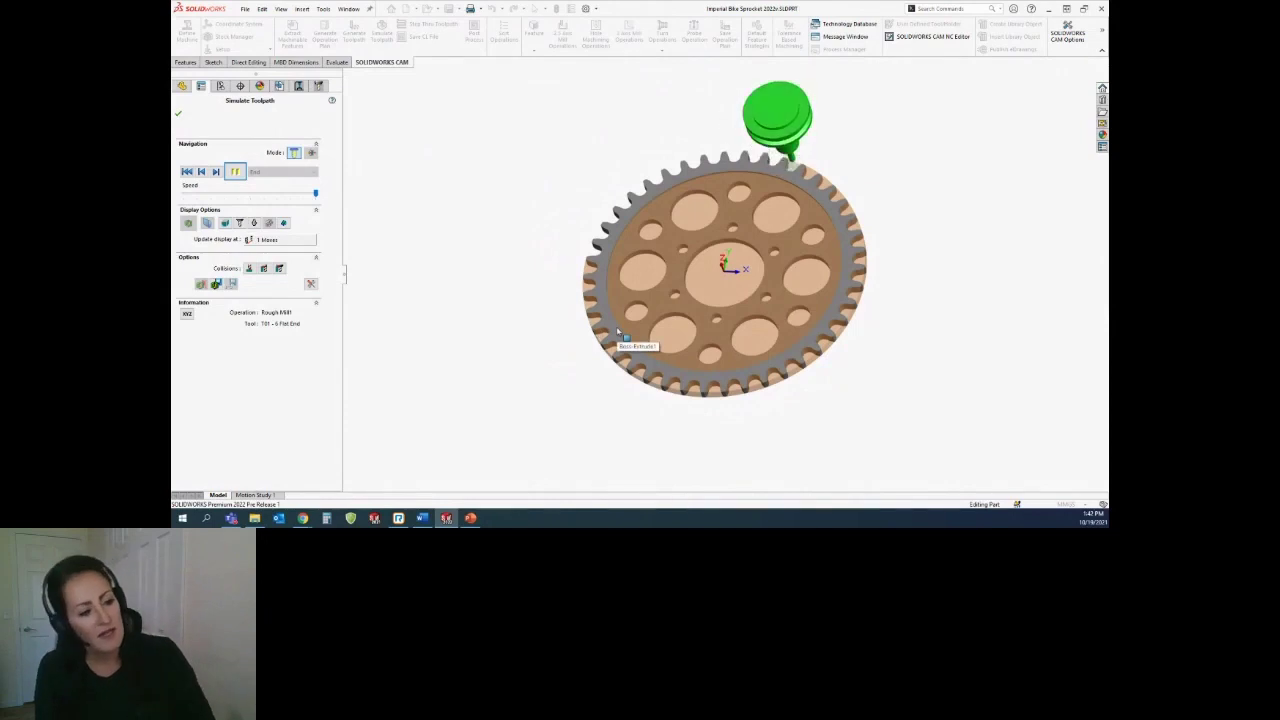
{"action": "middle_click_drag", "start_coordinate": [617, 332], "coordinate": [560, 262]}
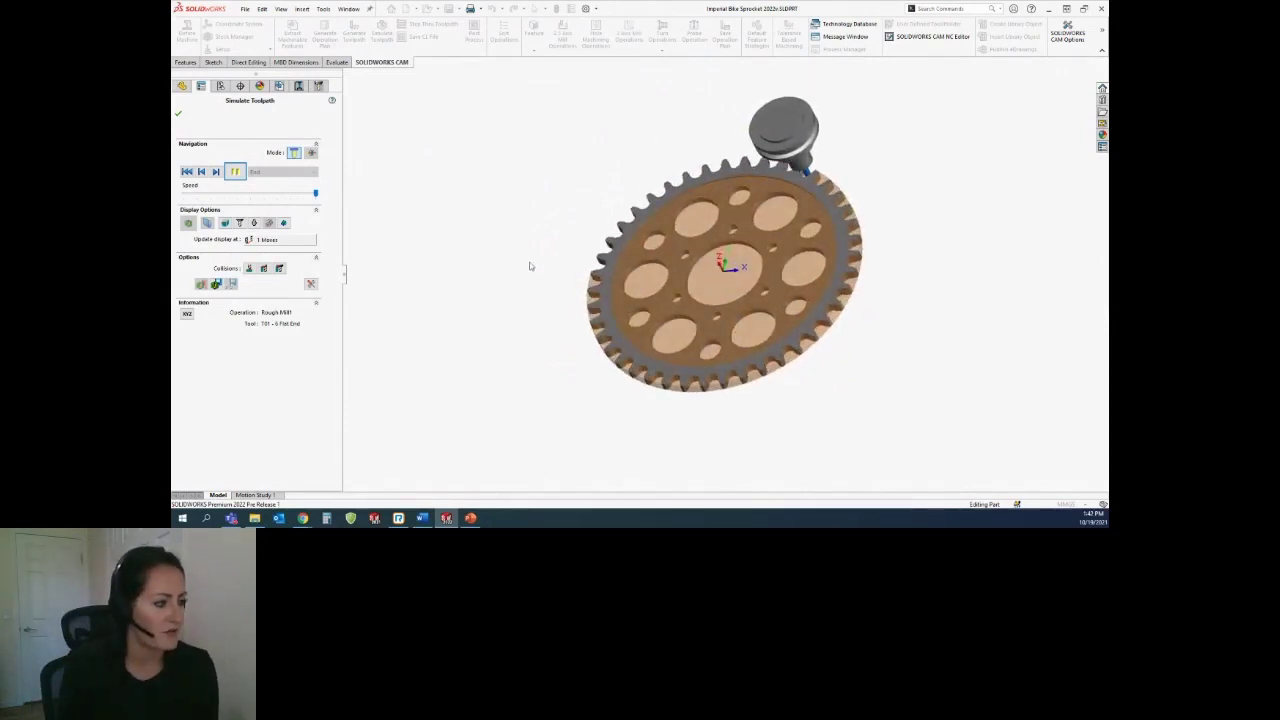
- Pause the simulation and show the colour-coded comparison of the partly machined stock with the design part
{"action": "left_click", "coordinate": [235, 171]}
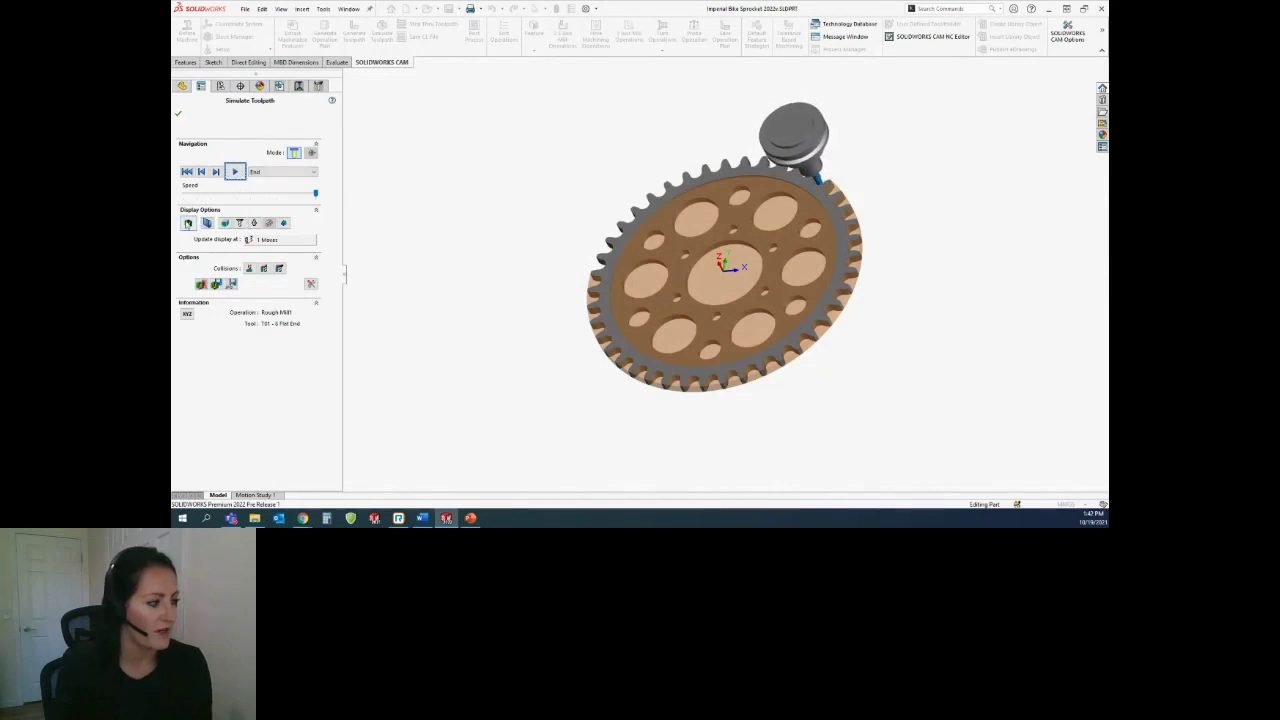
{"action": "left_click", "coordinate": [187, 222]}
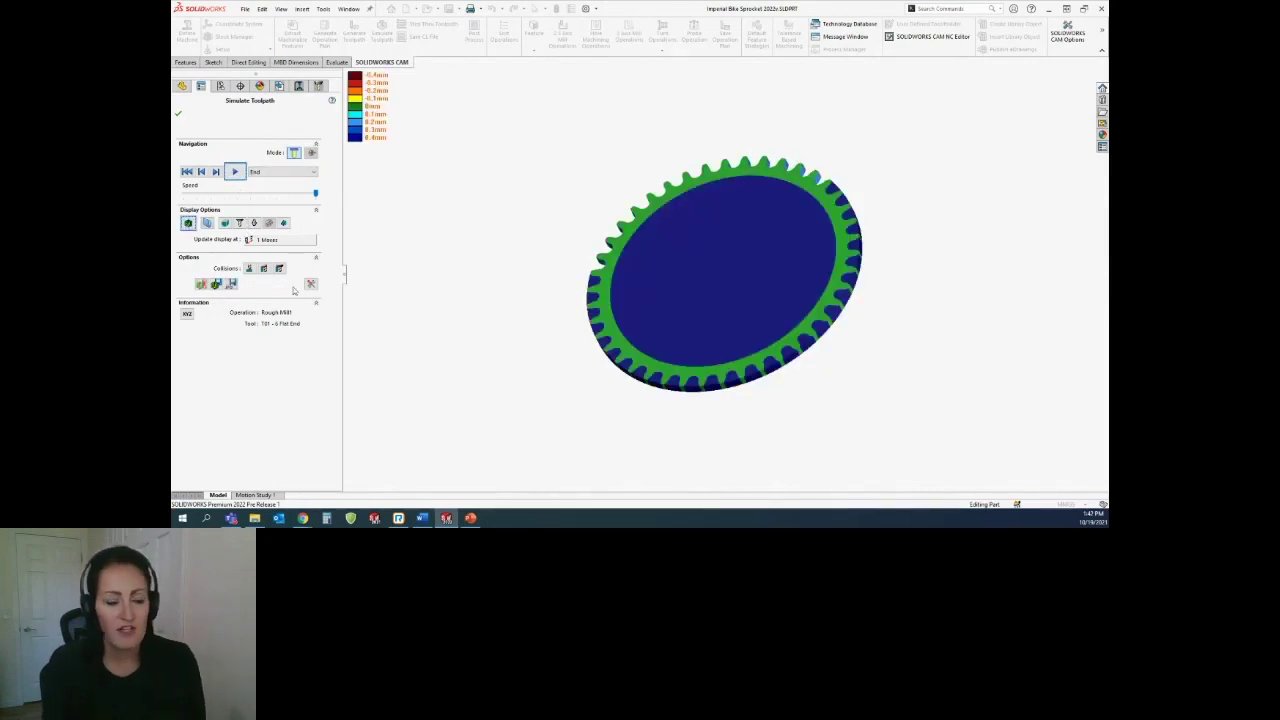
{"action": "middle_click_drag", "start_coordinate": [436, 286], "coordinate": [912, 267]}
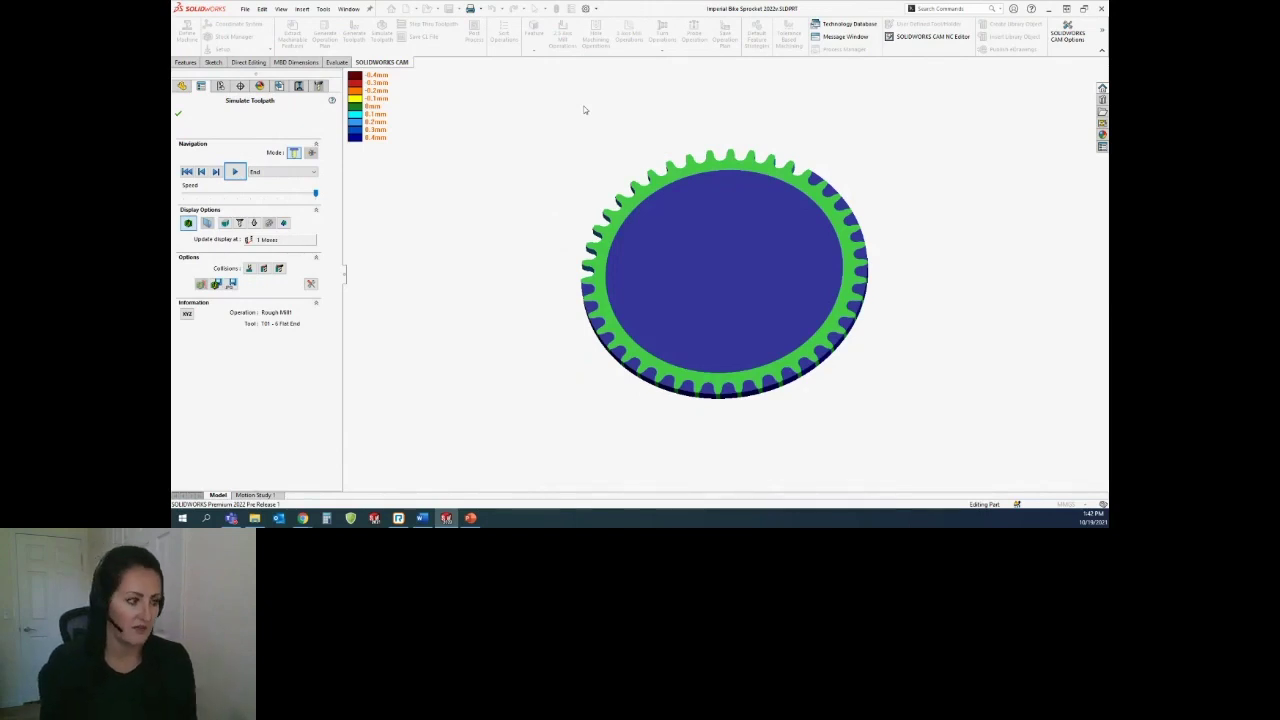
- Reset the simulation and run it through to the end in turbo mode, then view the machined sprocket
{"action": "left_click", "coordinate": [187, 171]}
{"action": "left_click", "coordinate": [315, 145]}
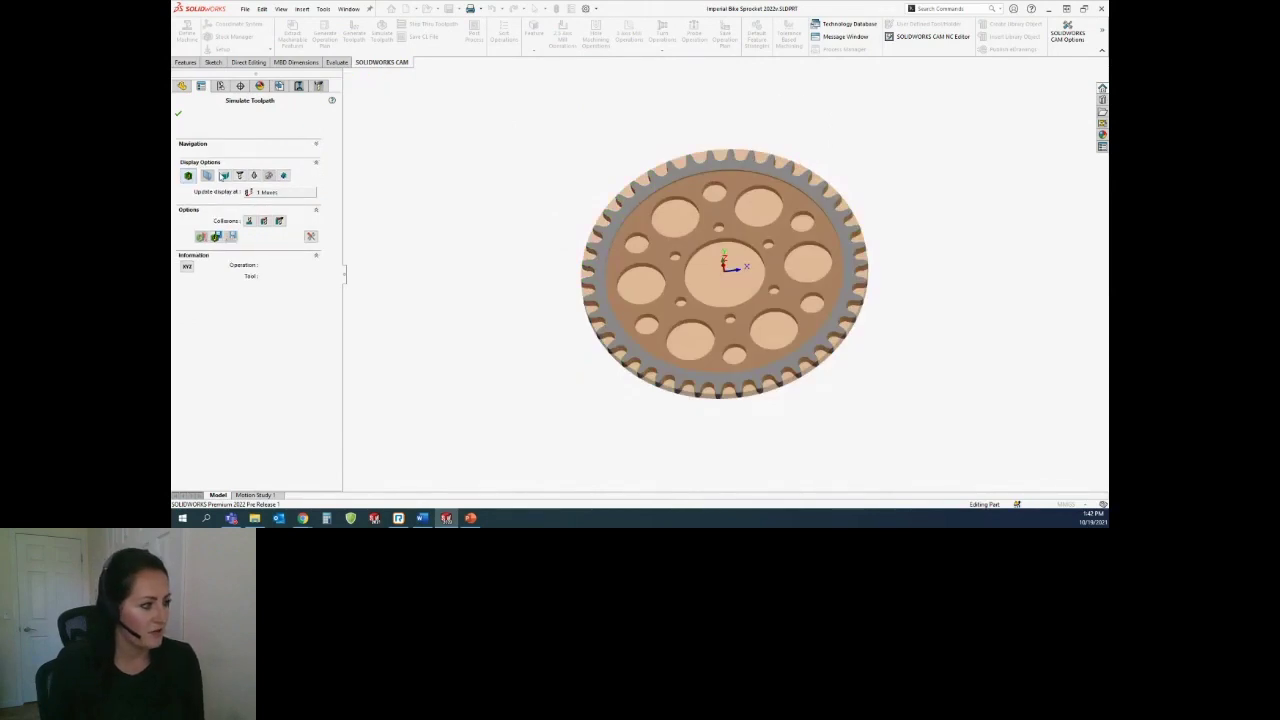
{"action": "left_click", "coordinate": [249, 151]}
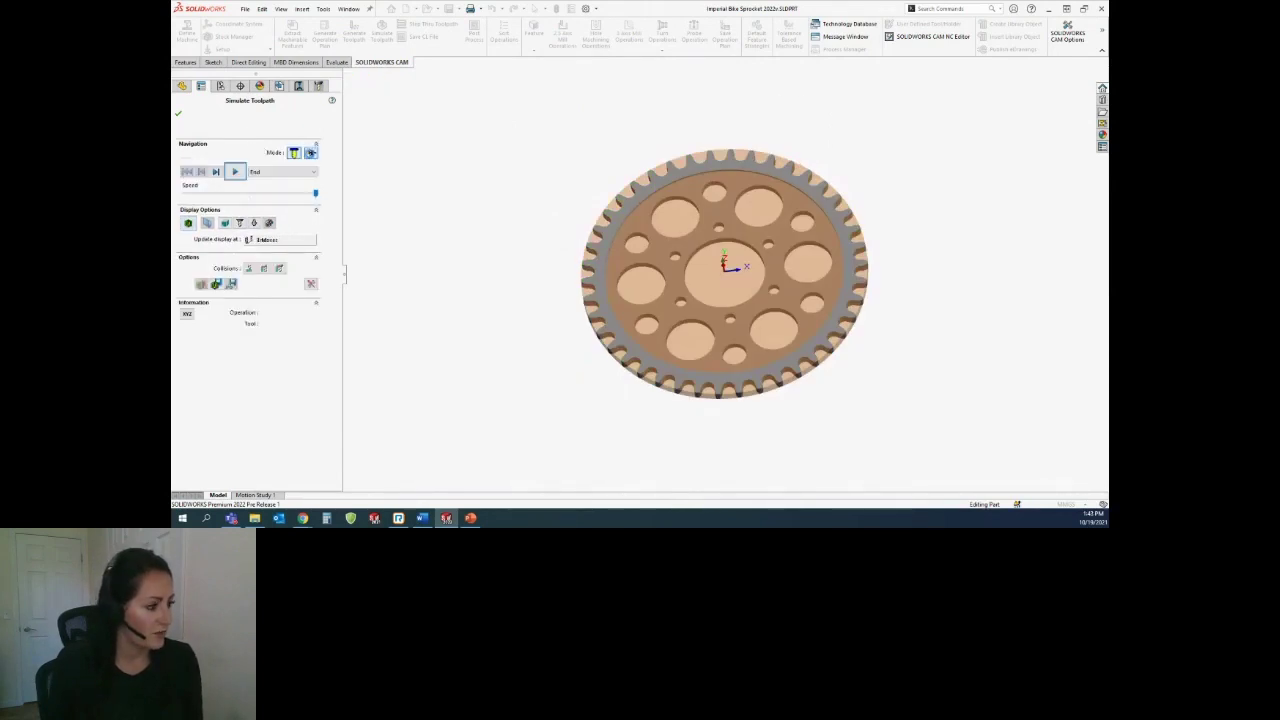
{"action": "left_click", "coordinate": [234, 172]}
{"action": "middle_click_drag", "start_coordinate": [796, 234], "coordinate": [854, 247]}
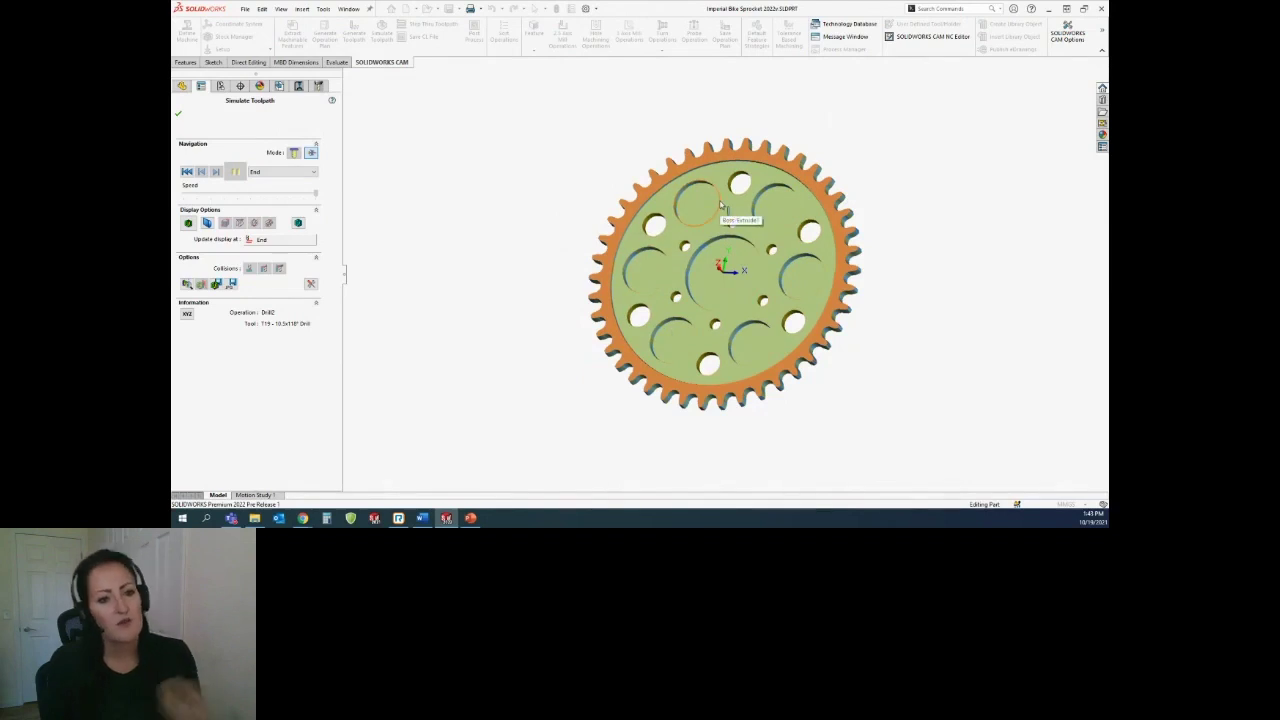
- Exit the simulation and set the operation sort order of Mill Part Setup1 so Rough Mill and Contour Mill directly follow Face Mill
{"action": "left_click", "coordinate": [178, 116]}
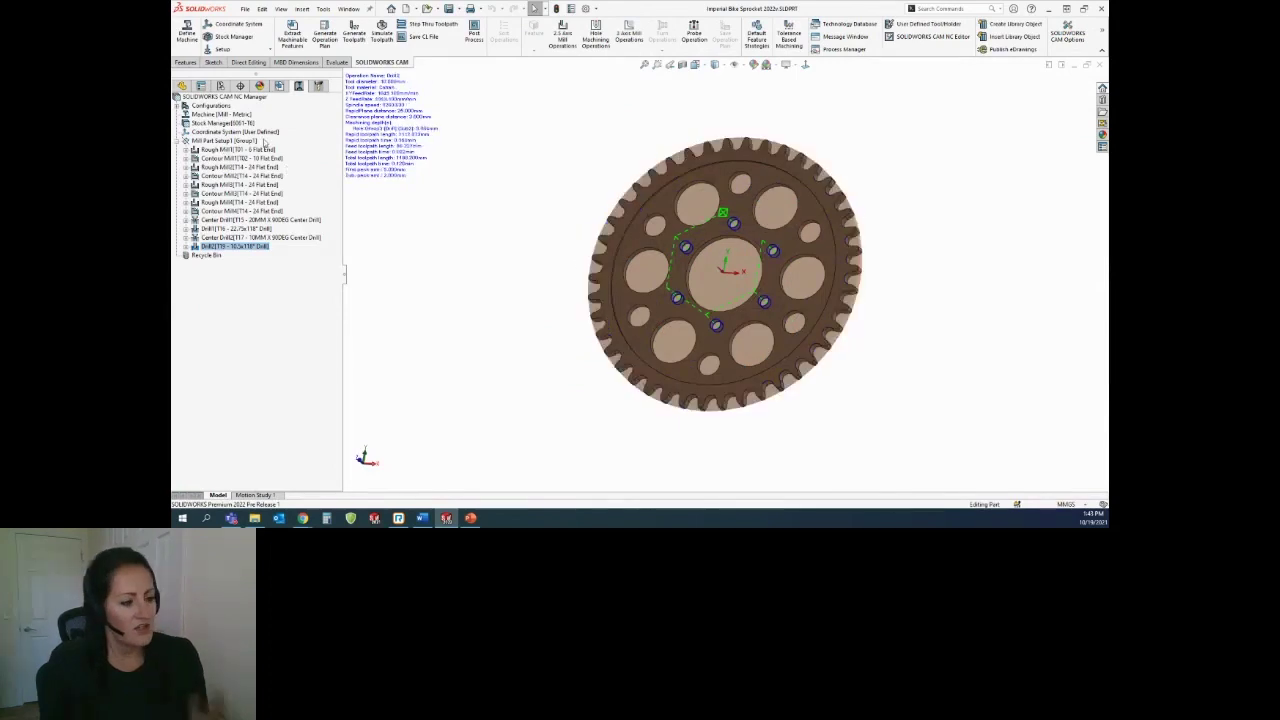
{"action": "mouse_move", "coordinate": [222, 151]}
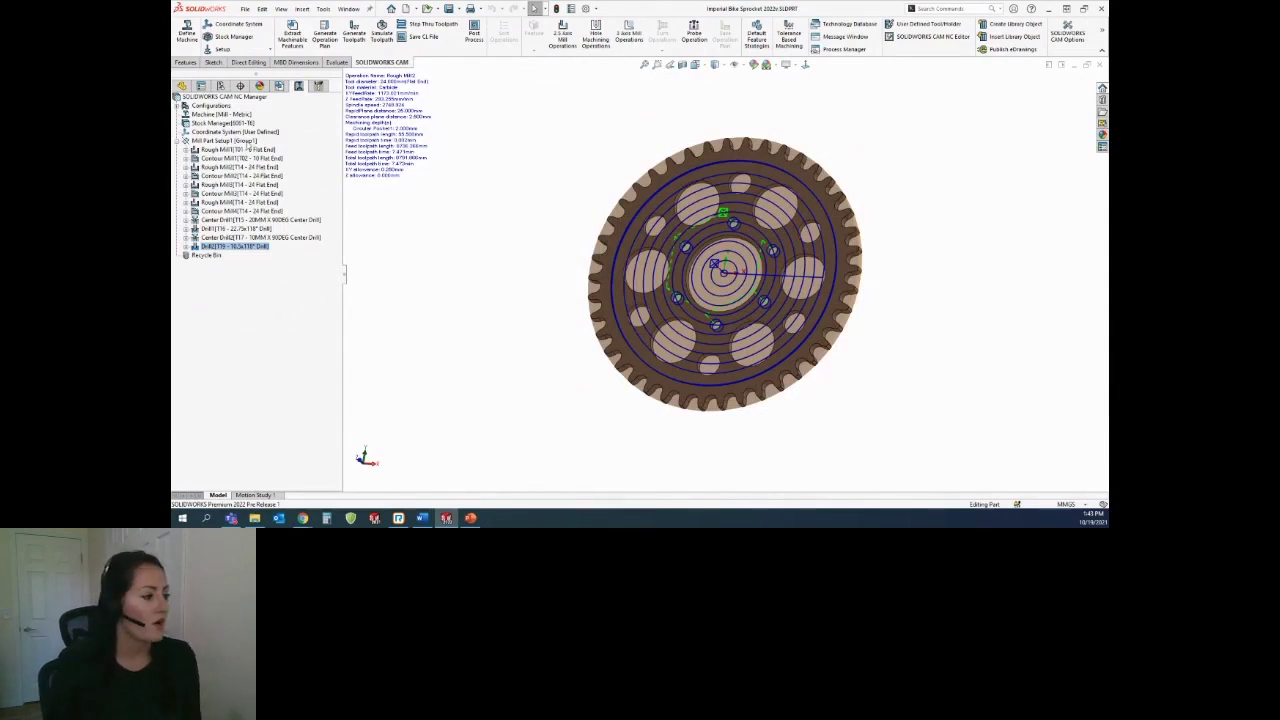
{"action": "right_click", "coordinate": [221, 141]}
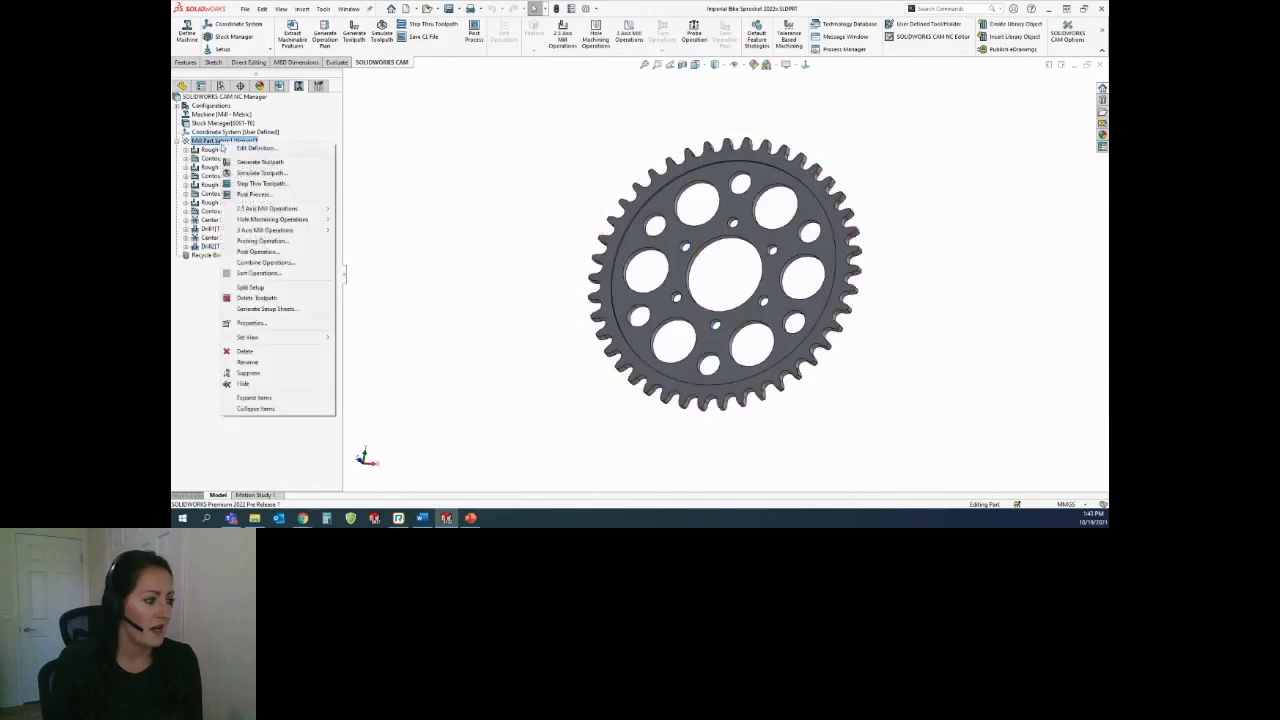
{"action": "left_click", "coordinate": [263, 273]}
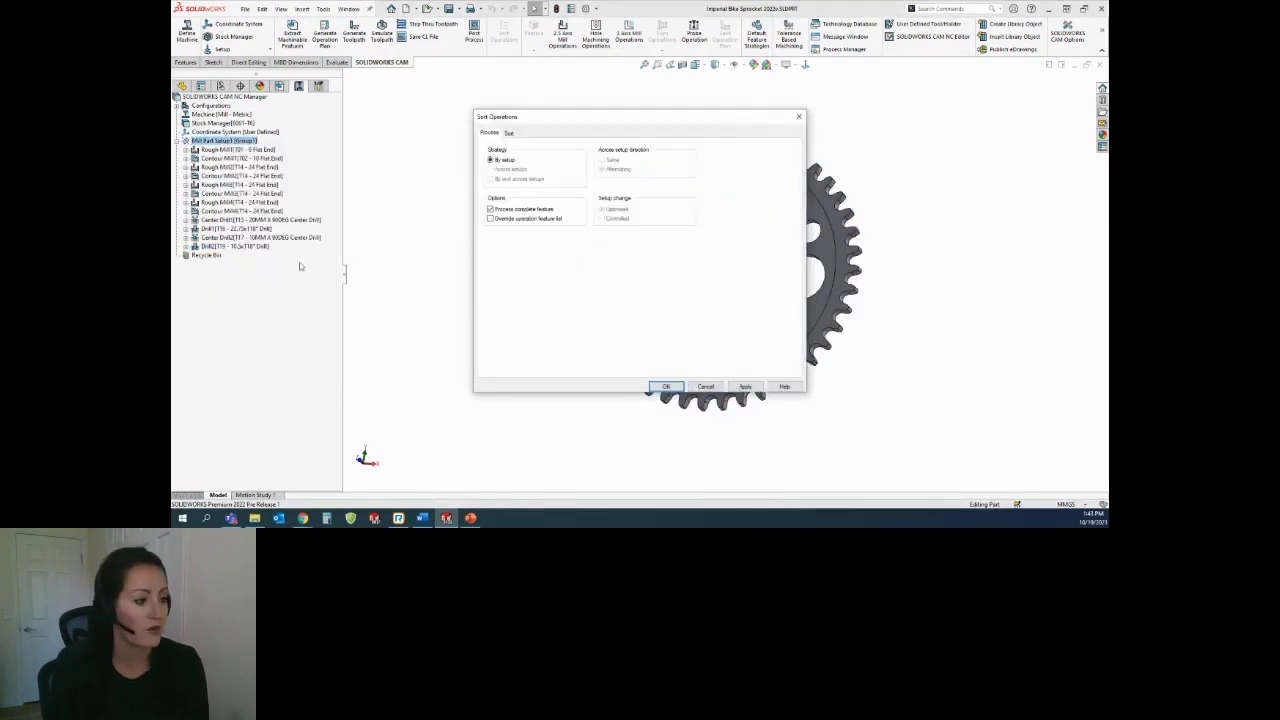
{"action": "left_click", "coordinate": [509, 134]}
{"action": "left_click_drag", "start_coordinate": [498, 230], "coordinate": [505, 187]}
{"action": "left_click_drag", "start_coordinate": [503, 238], "coordinate": [510, 192]}
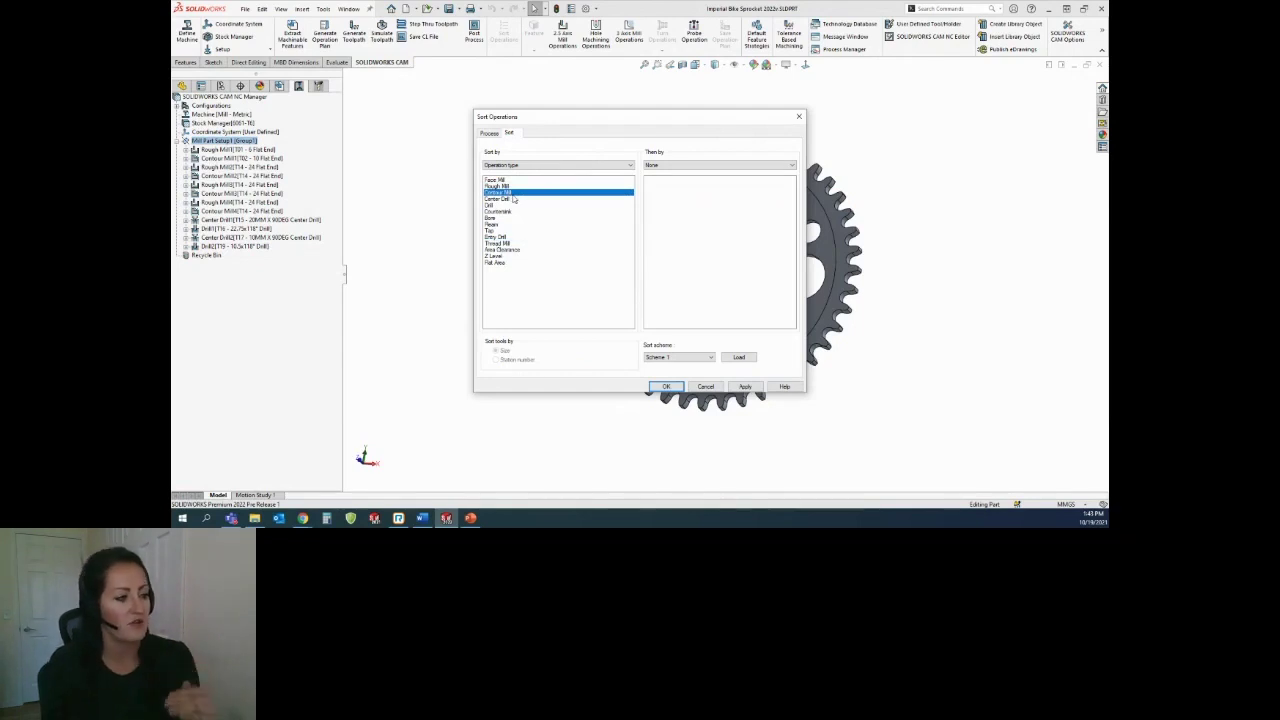
- Add the tool as the second sorting criterion, by size, and apply the sort to the operations
{"action": "left_click", "coordinate": [684, 167]}
{"action": "left_click", "coordinate": [673, 176]}
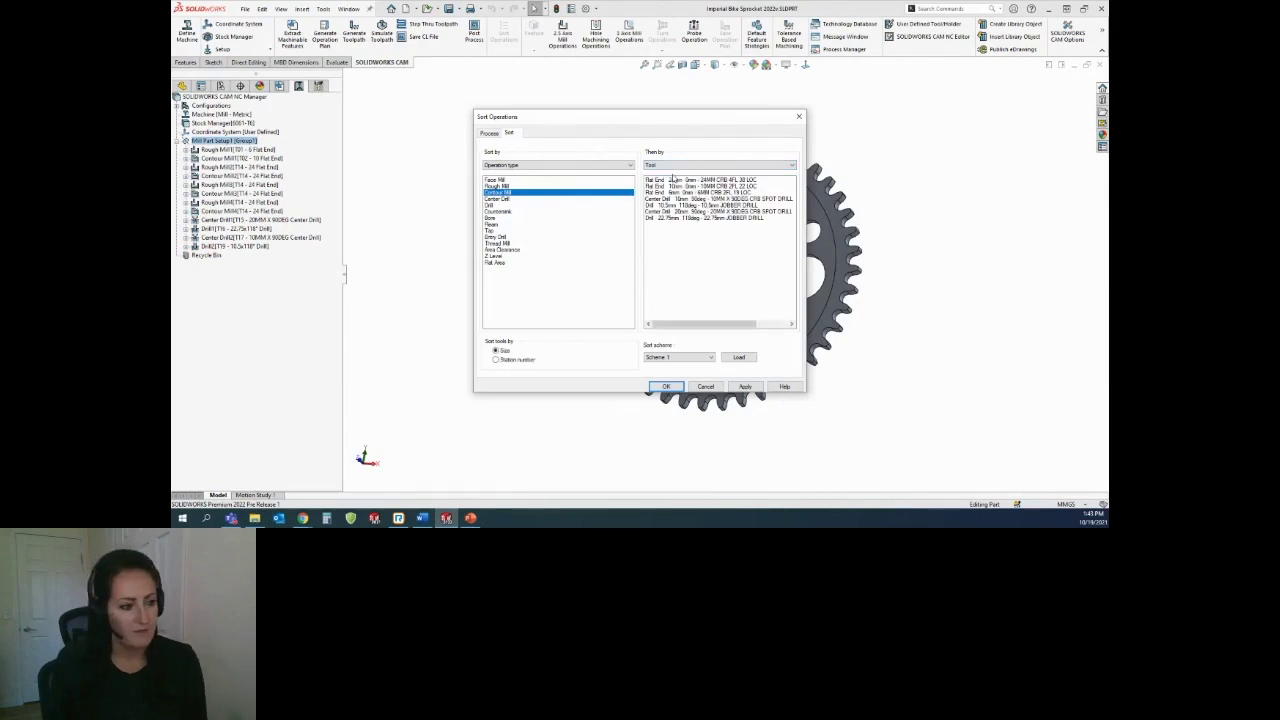
{"action": "left_click", "coordinate": [745, 387]}
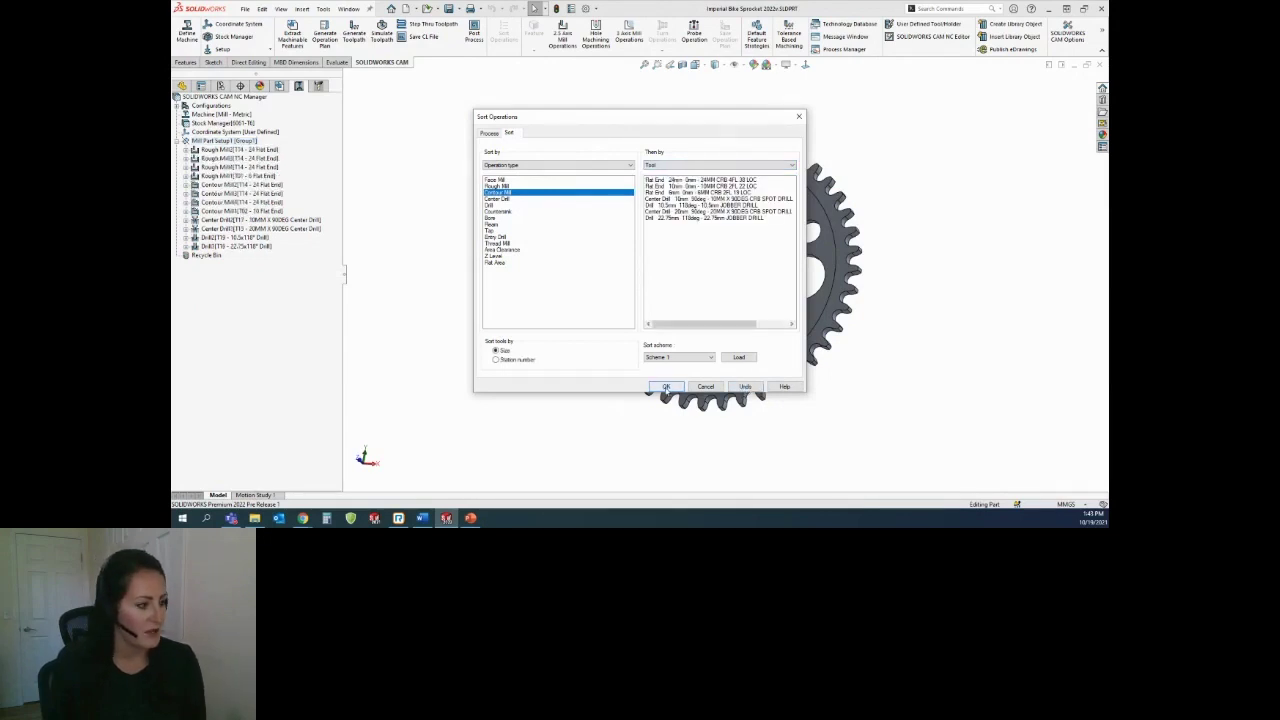
{"action": "left_click", "coordinate": [665, 387]}
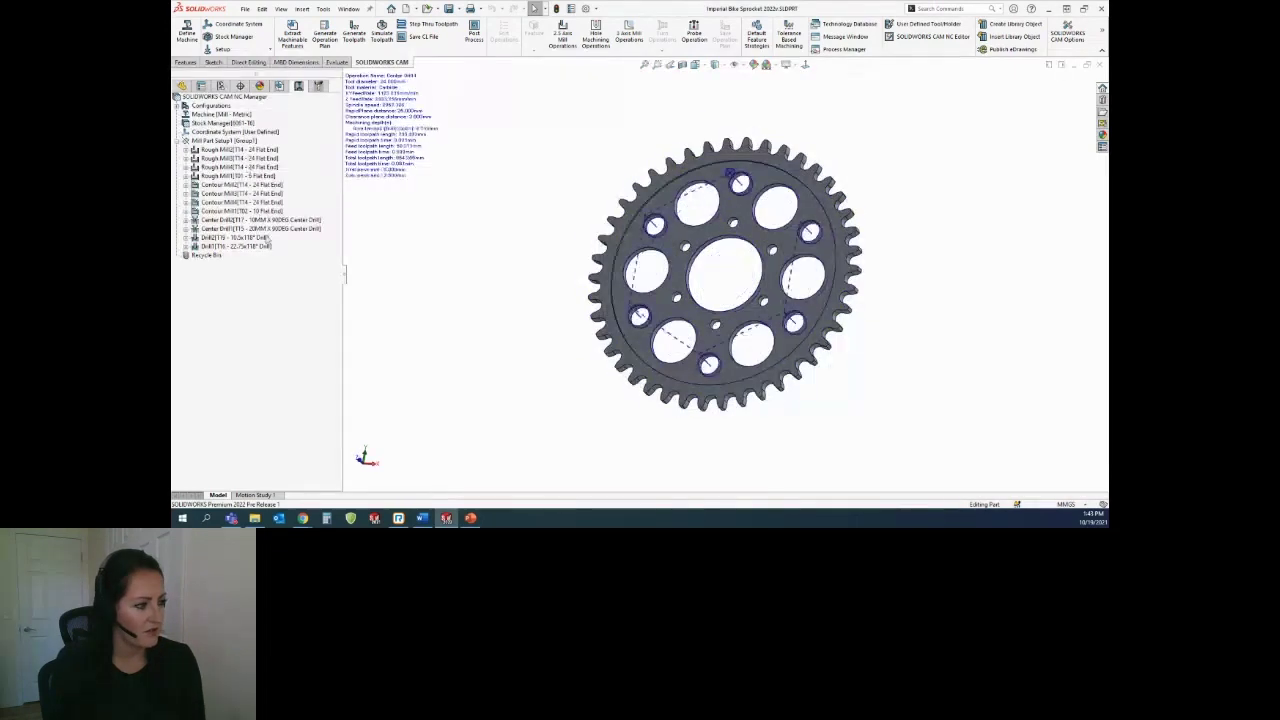
- Move the perimeter roughing operation Rough Mill1 (T01 - 6 Flat End) to the start of Mill Part Setup1
{"action": "left_click", "coordinate": [228, 177]}
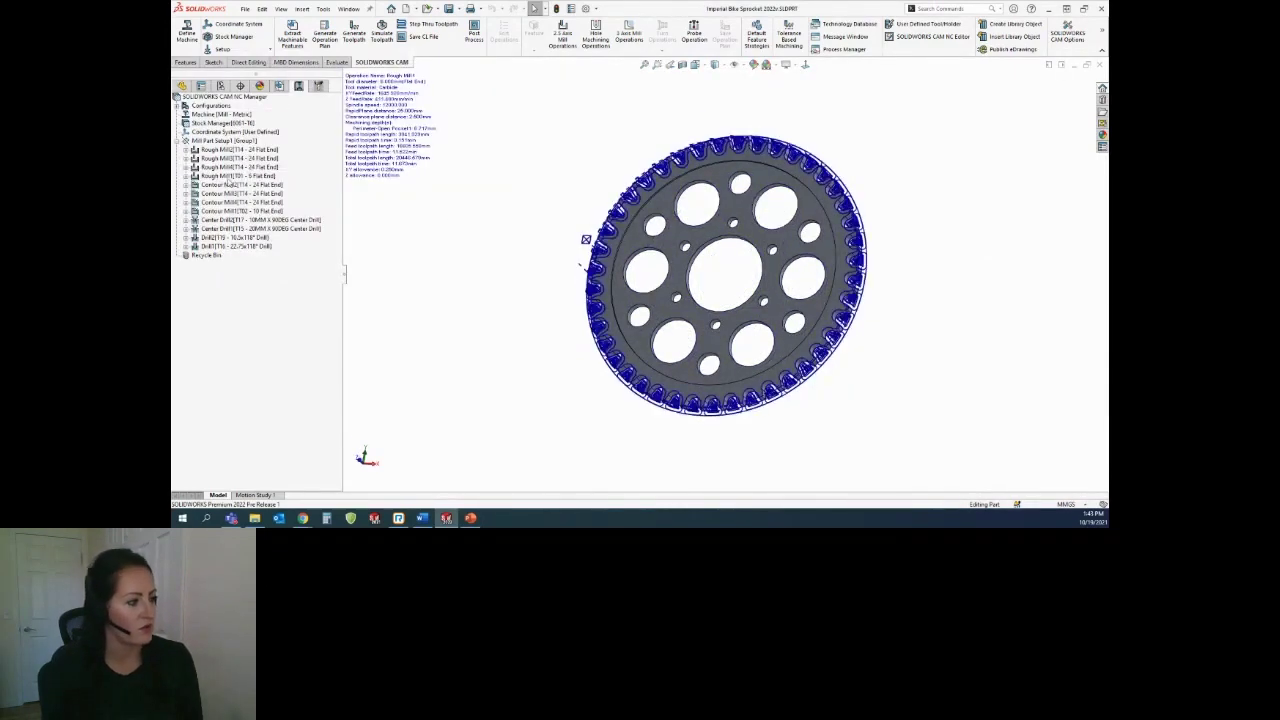
{"action": "left_click", "coordinate": [216, 176]}
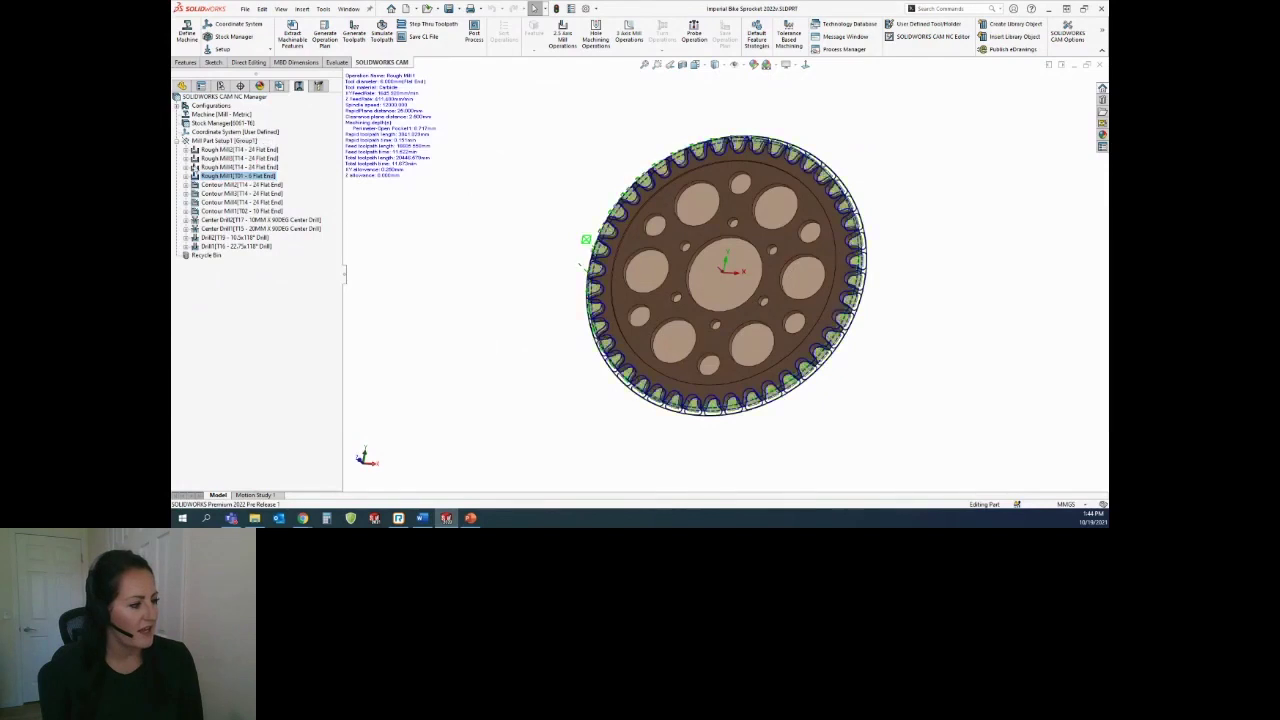
{"action": "left_click", "coordinate": [240, 149]}
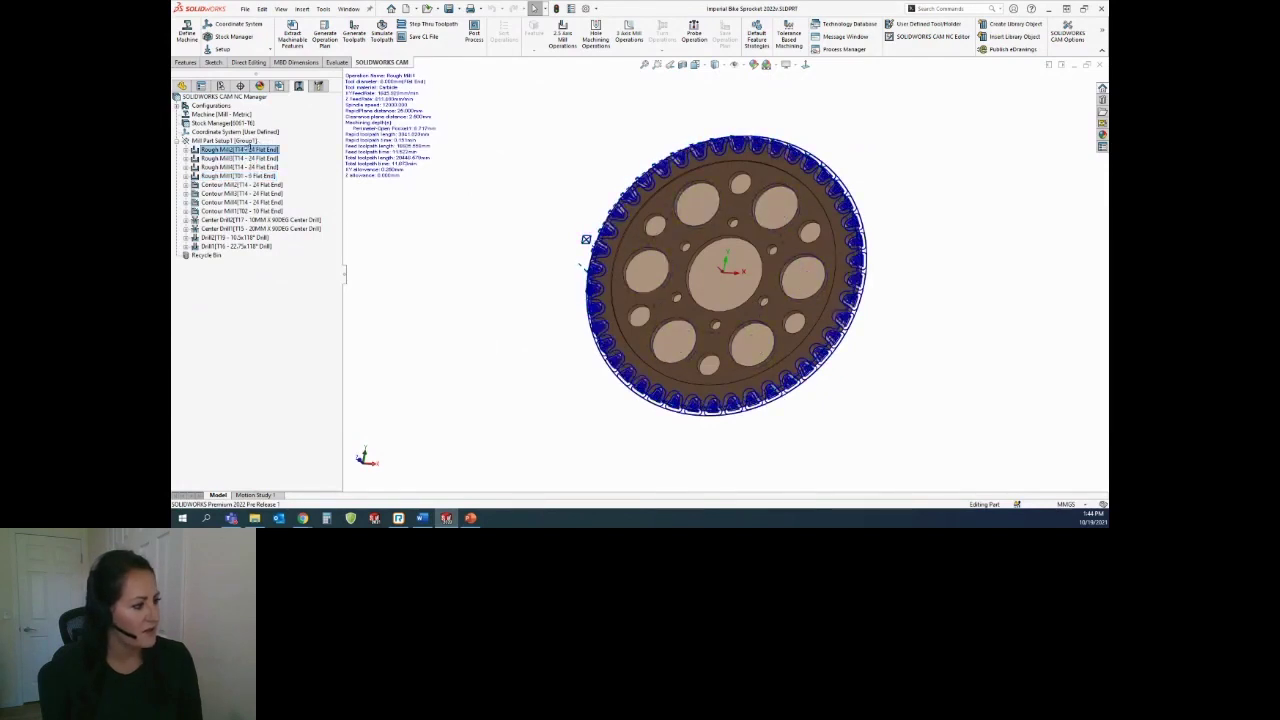
{"action": "left_click_drag", "start_coordinate": [245, 143], "coordinate": [243, 149]}
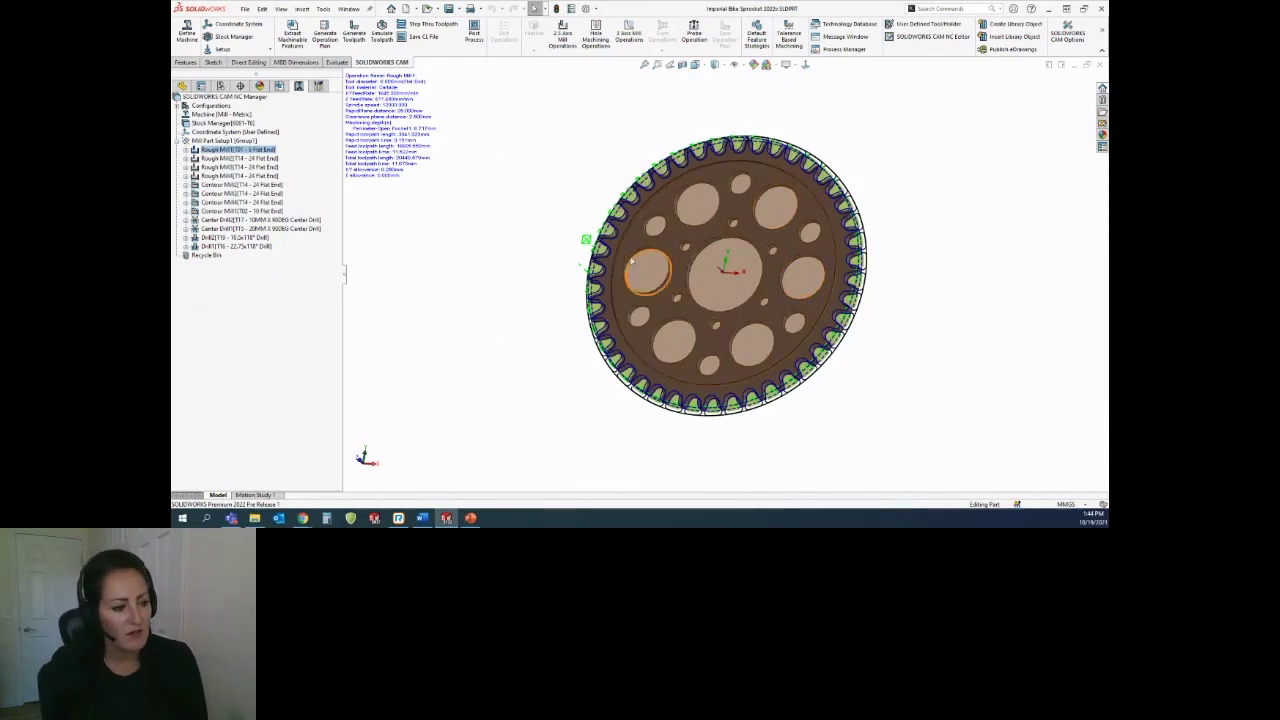
- Combine Rough Mill3 and Rough Mill4, which rough the central pocket and the six large circular pockets, into one operation
{"action": "left_click", "coordinate": [229, 167]}
{"action": "left_click", "coordinate": [229, 176]}
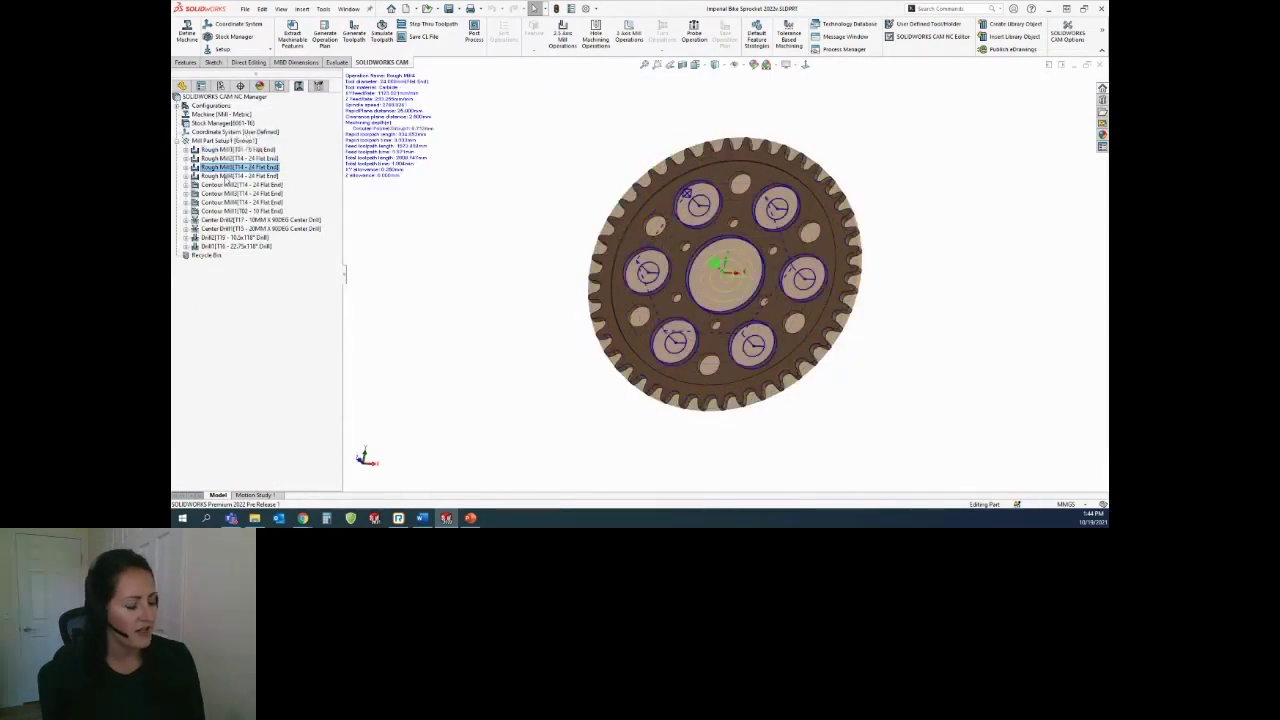
{"action": "middle_click_drag", "start_coordinate": [523, 260], "coordinate": [522, 188]}
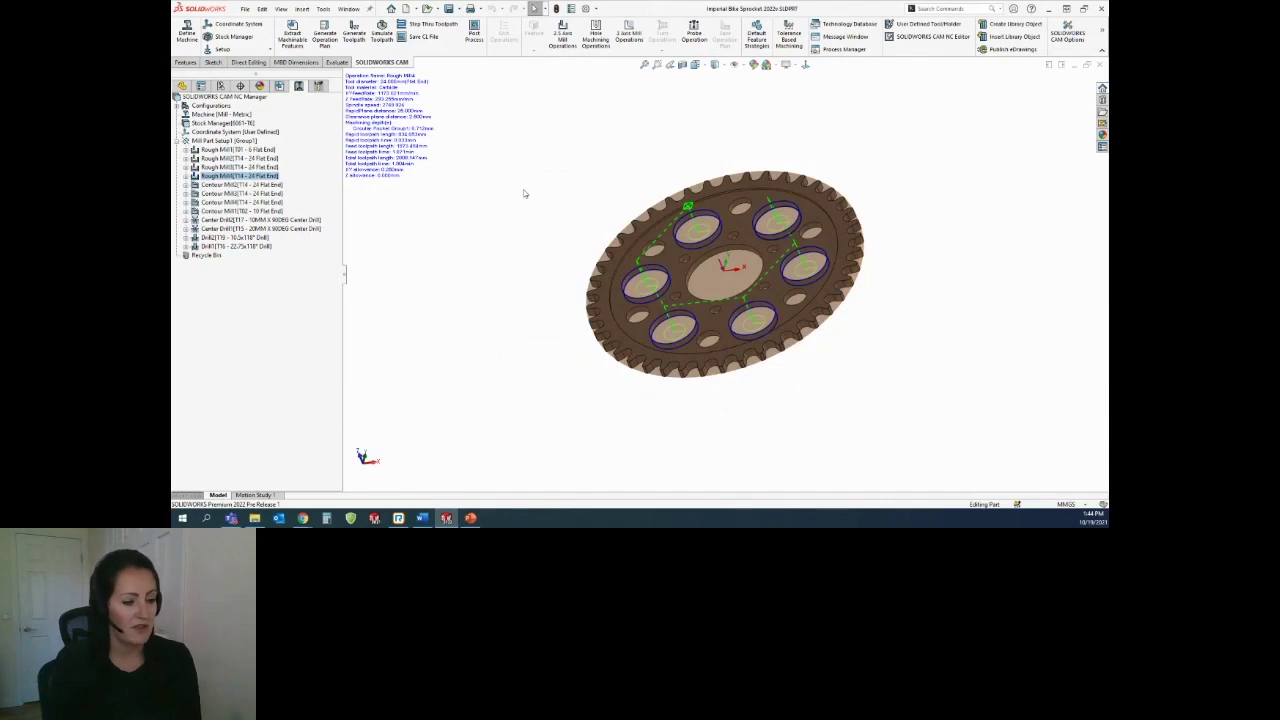
{"action": "left_click", "coordinate": [240, 175]}
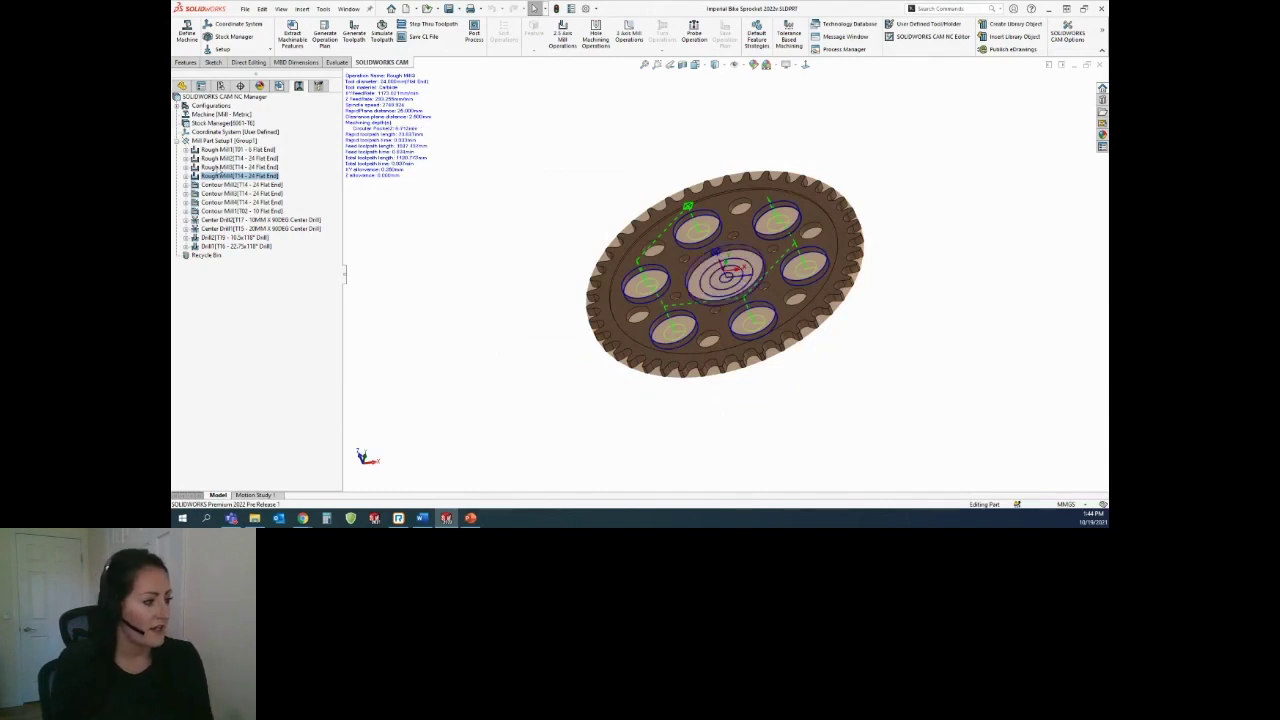
{"action": "left_click", "coordinate": [240, 158], "text": "shift"}
{"action": "right_click", "coordinate": [222, 164]}
{"action": "left_click", "coordinate": [272, 216]}
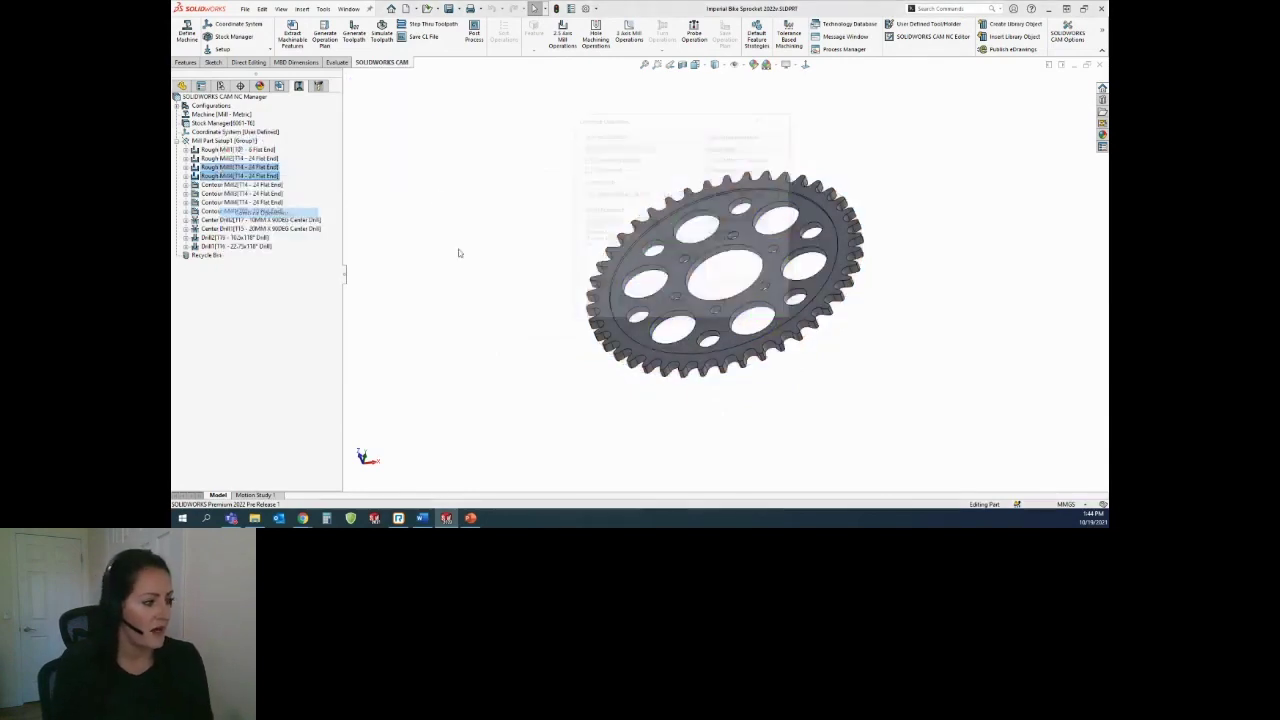
{"action": "left_click", "coordinate": [636, 307]}
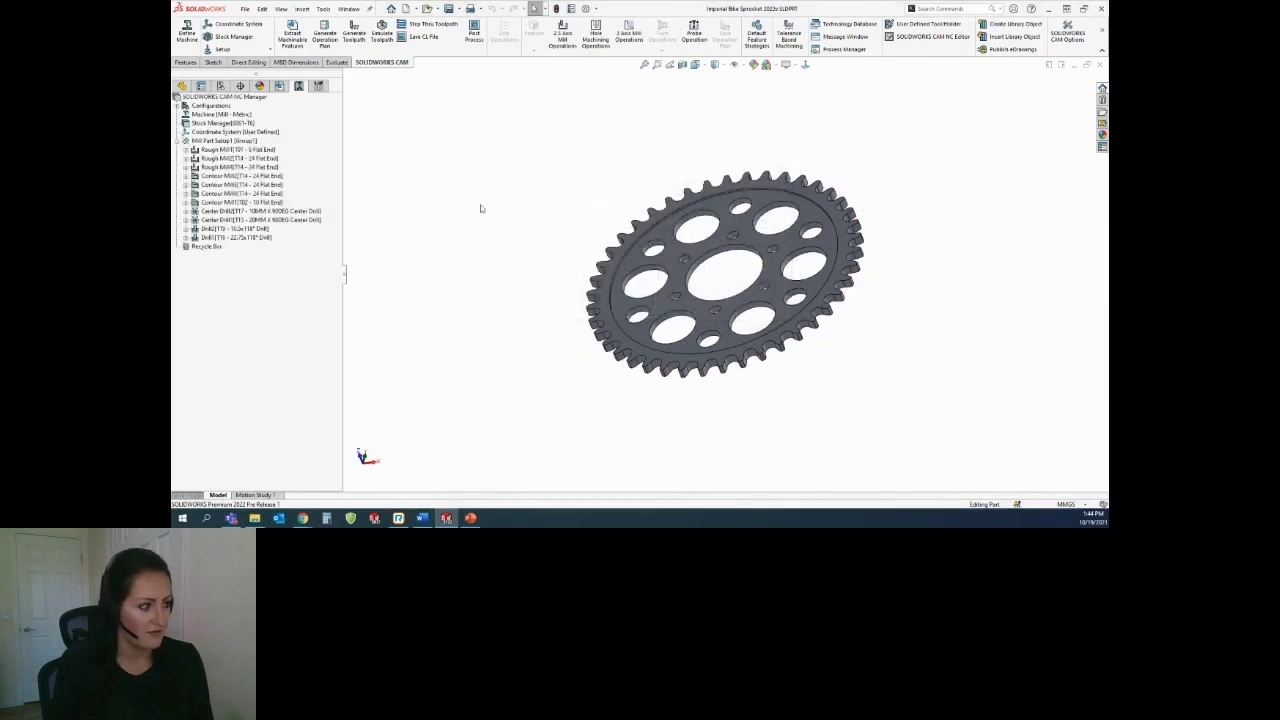
- Set the machining depth of the combined roughing operation to 6.715 mm for all its features
{"action": "left_click", "coordinate": [226, 167]}
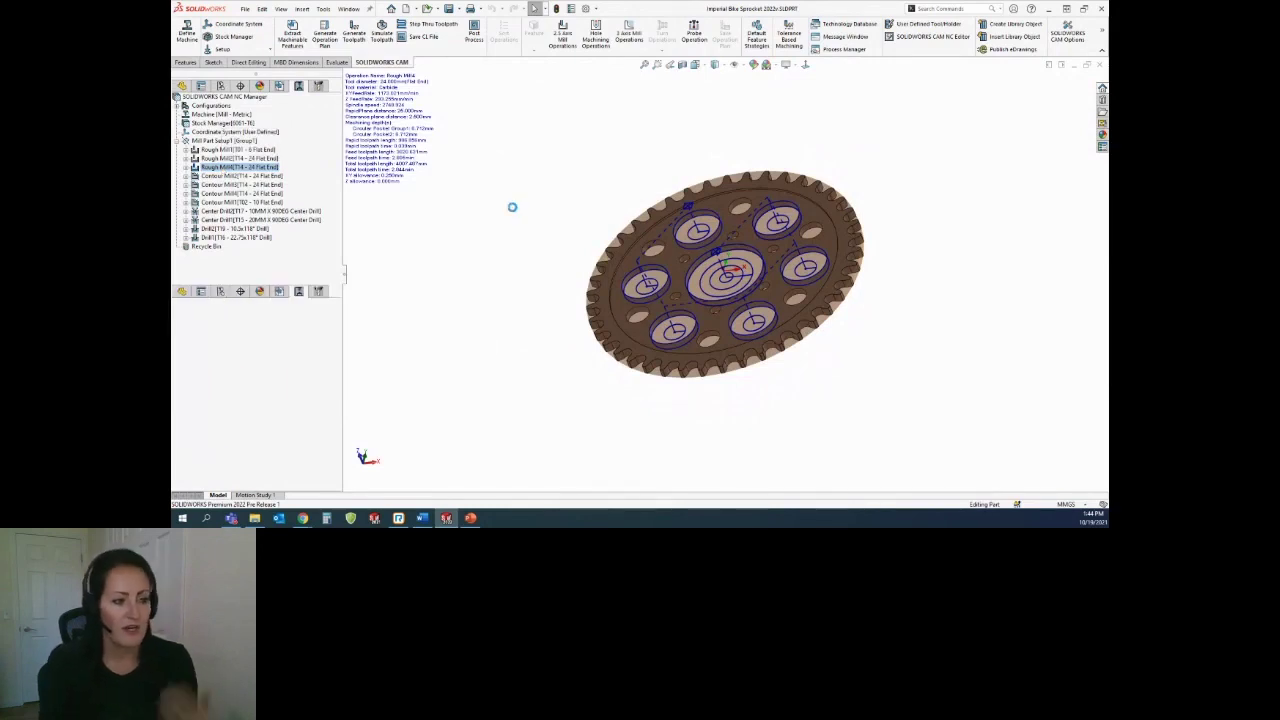
{"action": "left_click", "coordinate": [551, 91]}
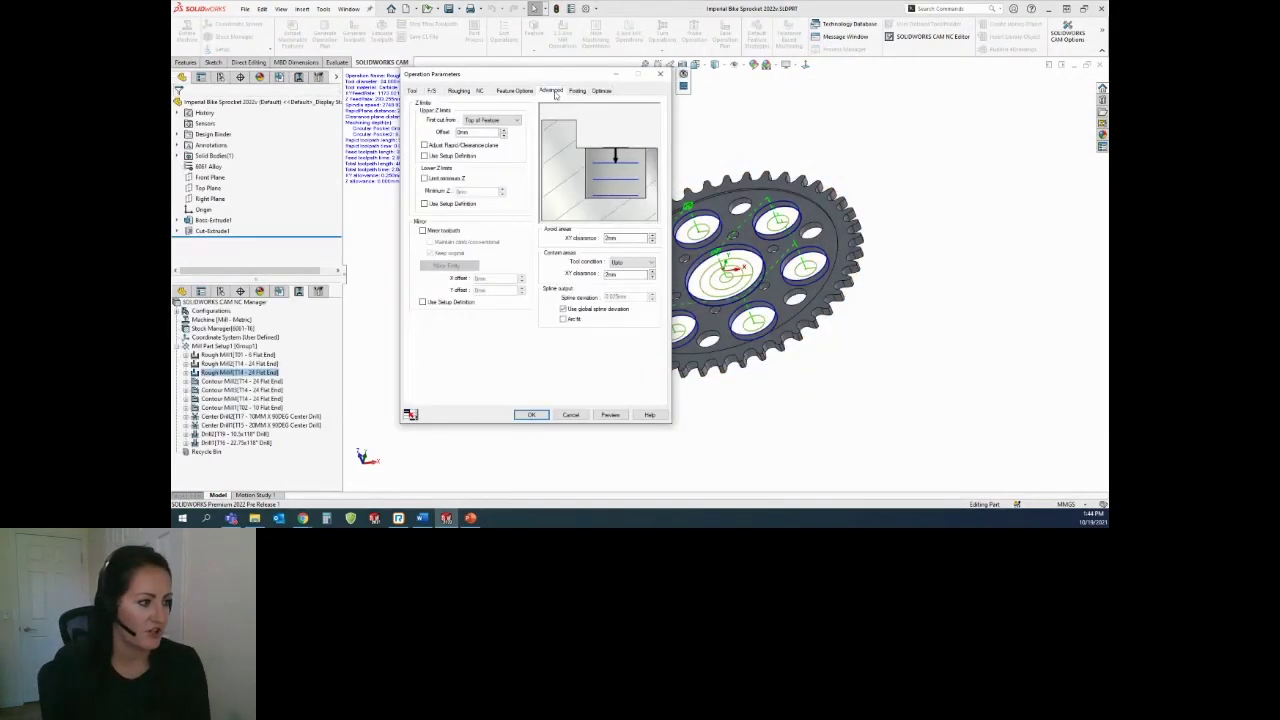
{"action": "left_click", "coordinate": [516, 91]}
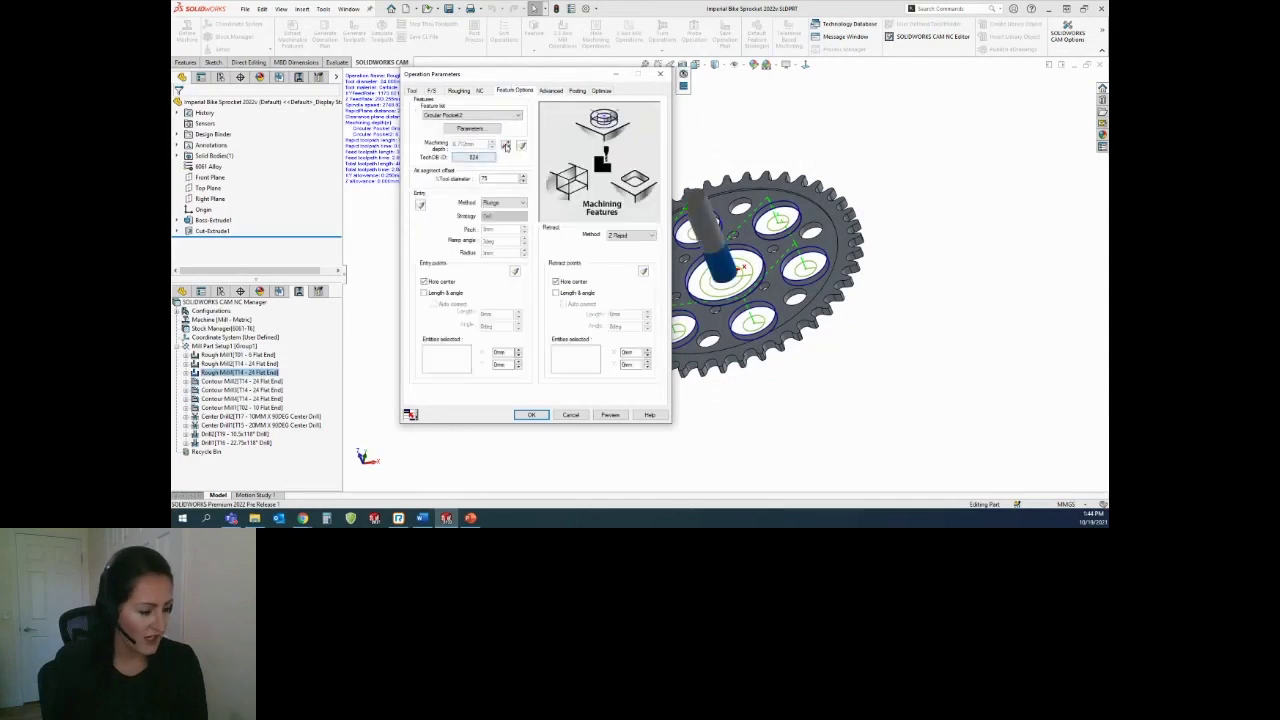
{"action": "left_click", "coordinate": [466, 143]}
{"action": "left_click", "coordinate": [489, 149]}
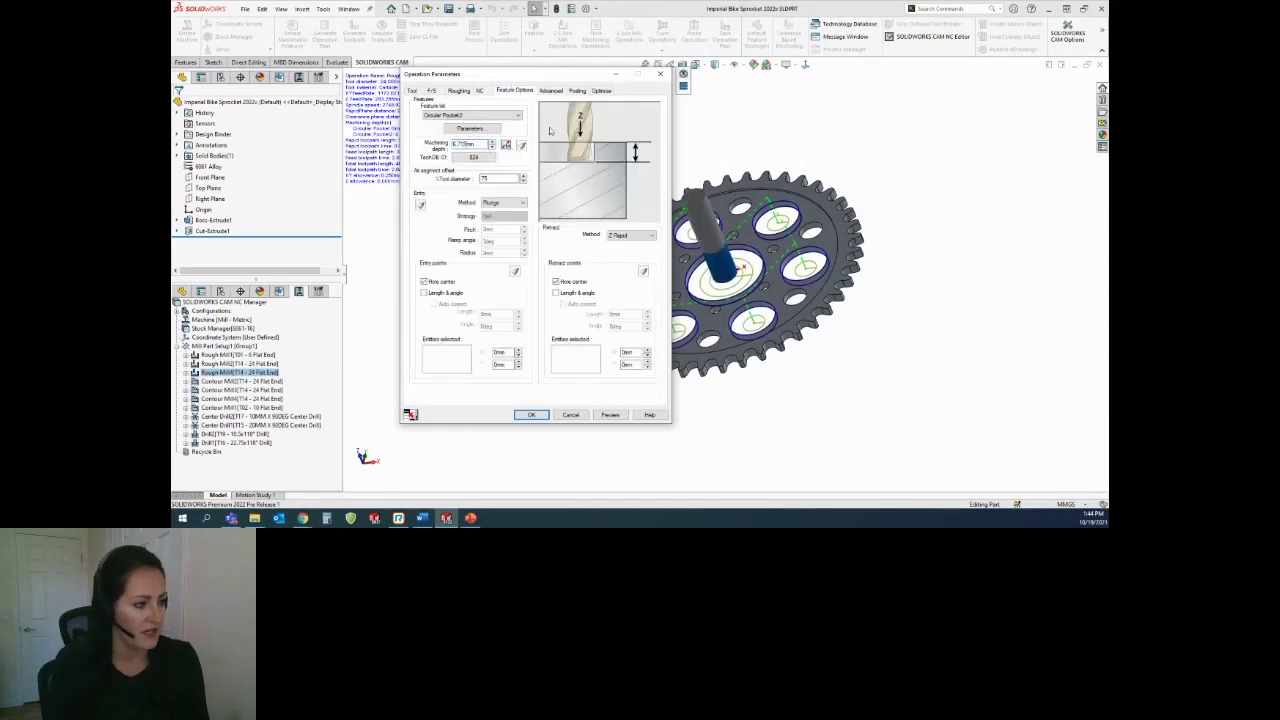
{"action": "left_click", "coordinate": [528, 147]}
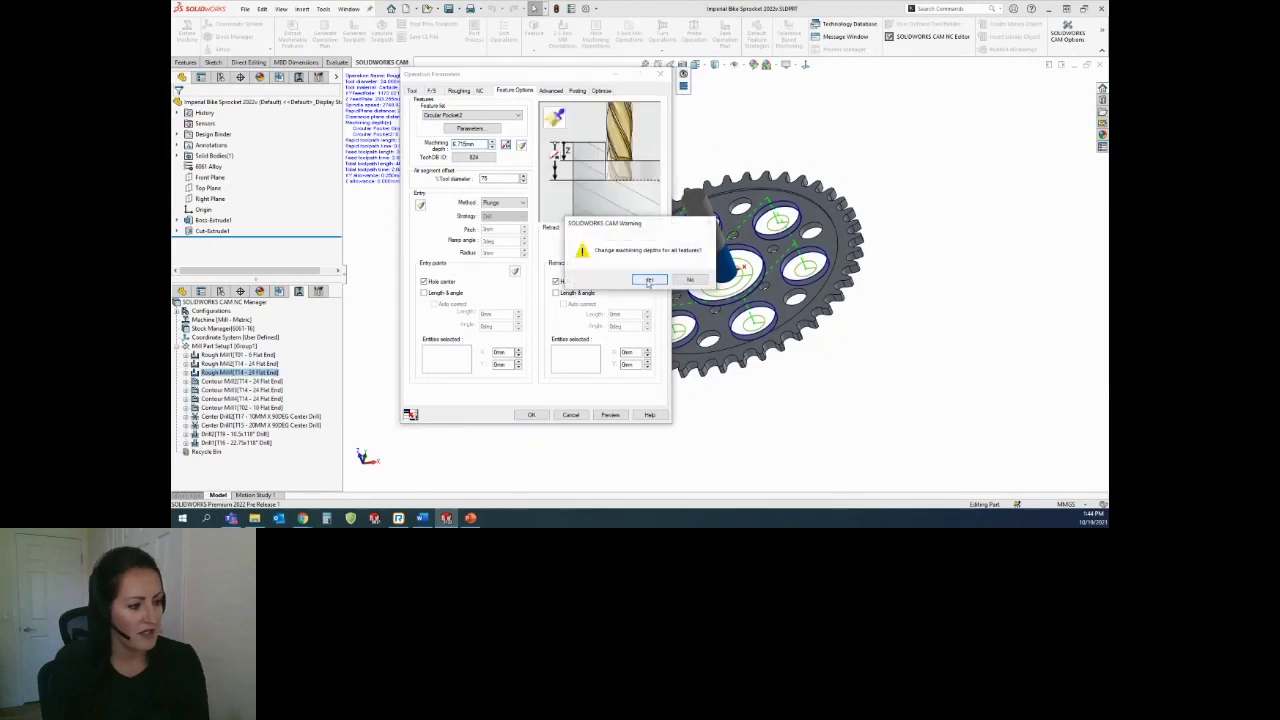
{"action": "left_click", "coordinate": [648, 280]}
{"action": "left_click", "coordinate": [531, 414]}
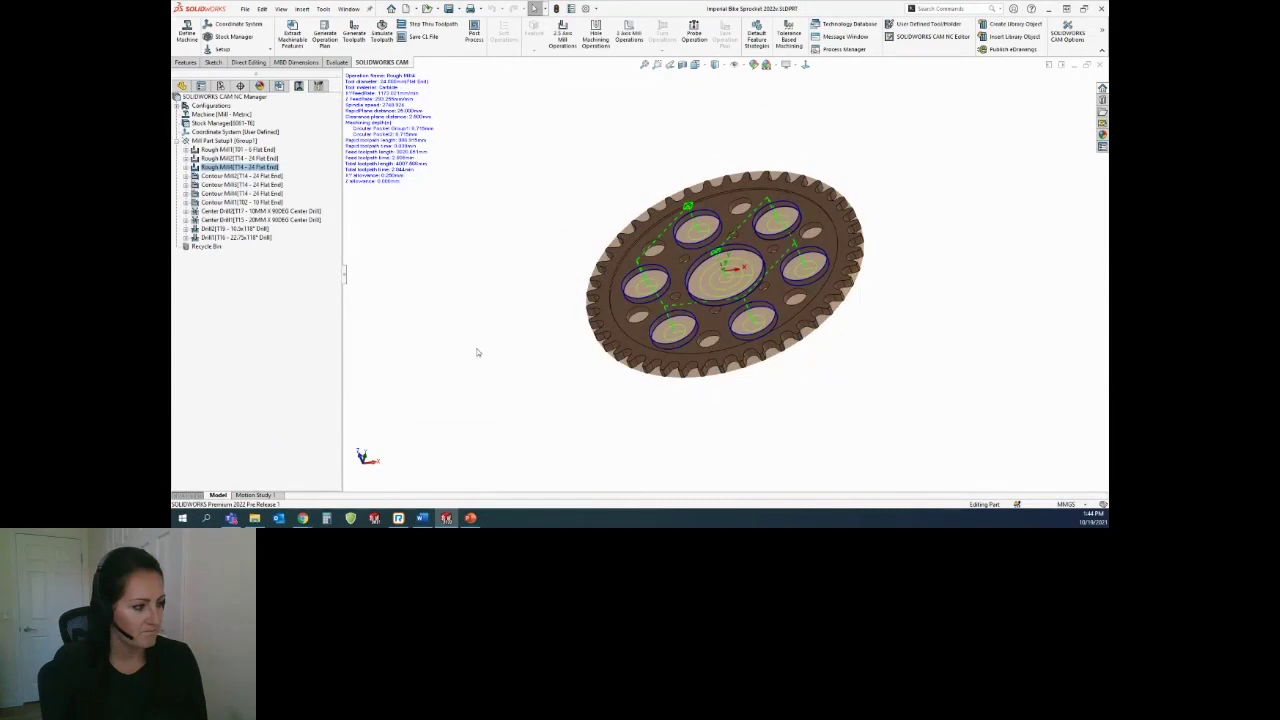
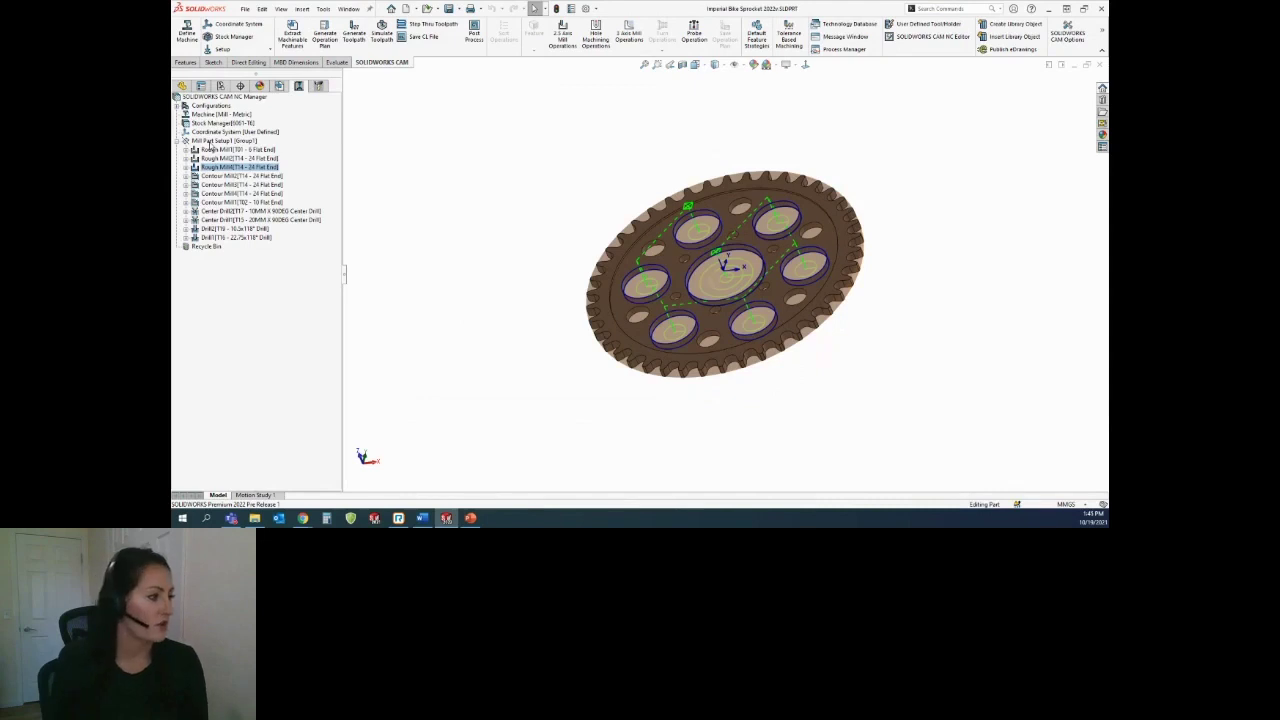
- Check the toolpath statistics and estimated machining time of Mill Part Setup1
{"action": "double_click", "coordinate": [212, 141]}
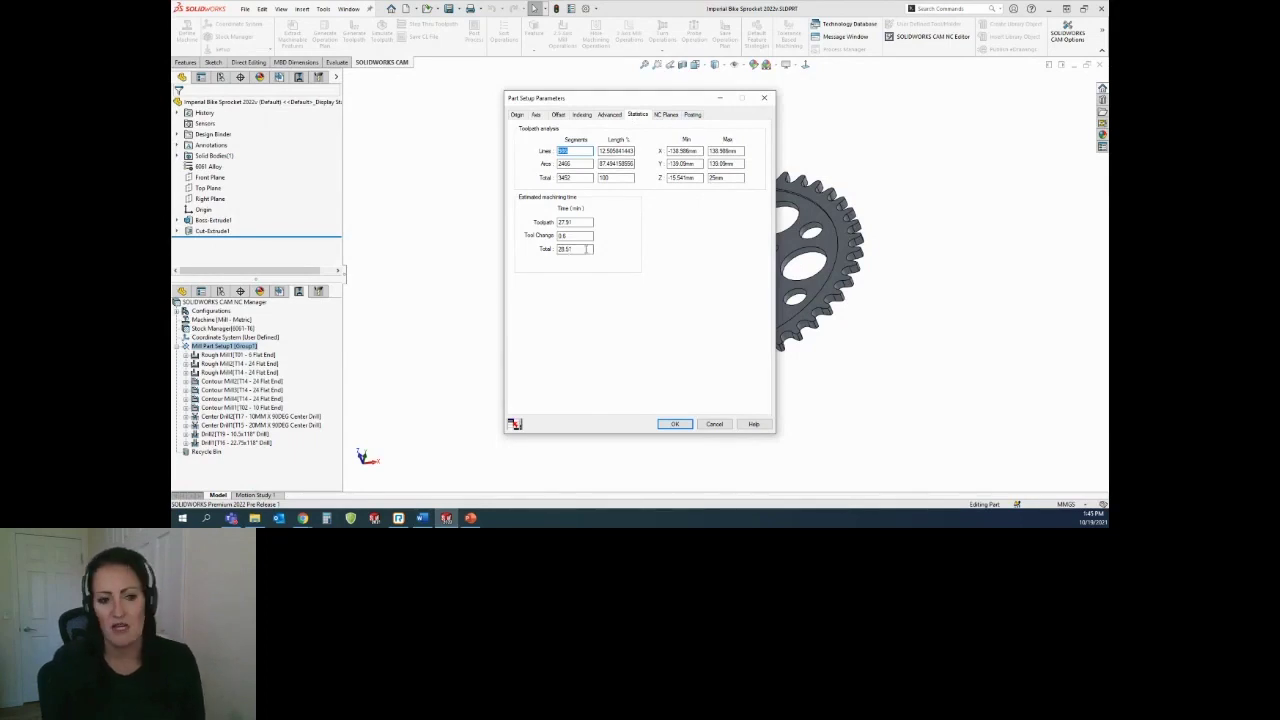
{"action": "left_click", "coordinate": [675, 424]}
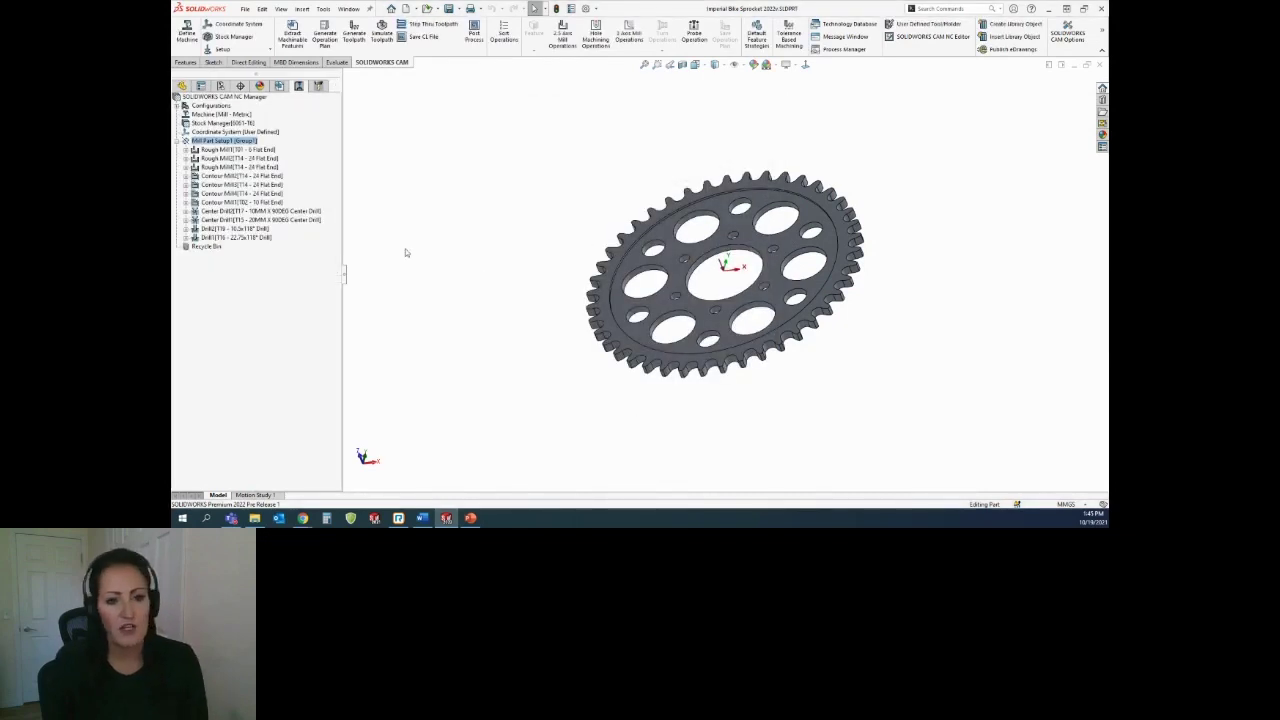
{"action": "left_click", "coordinate": [235, 150]}
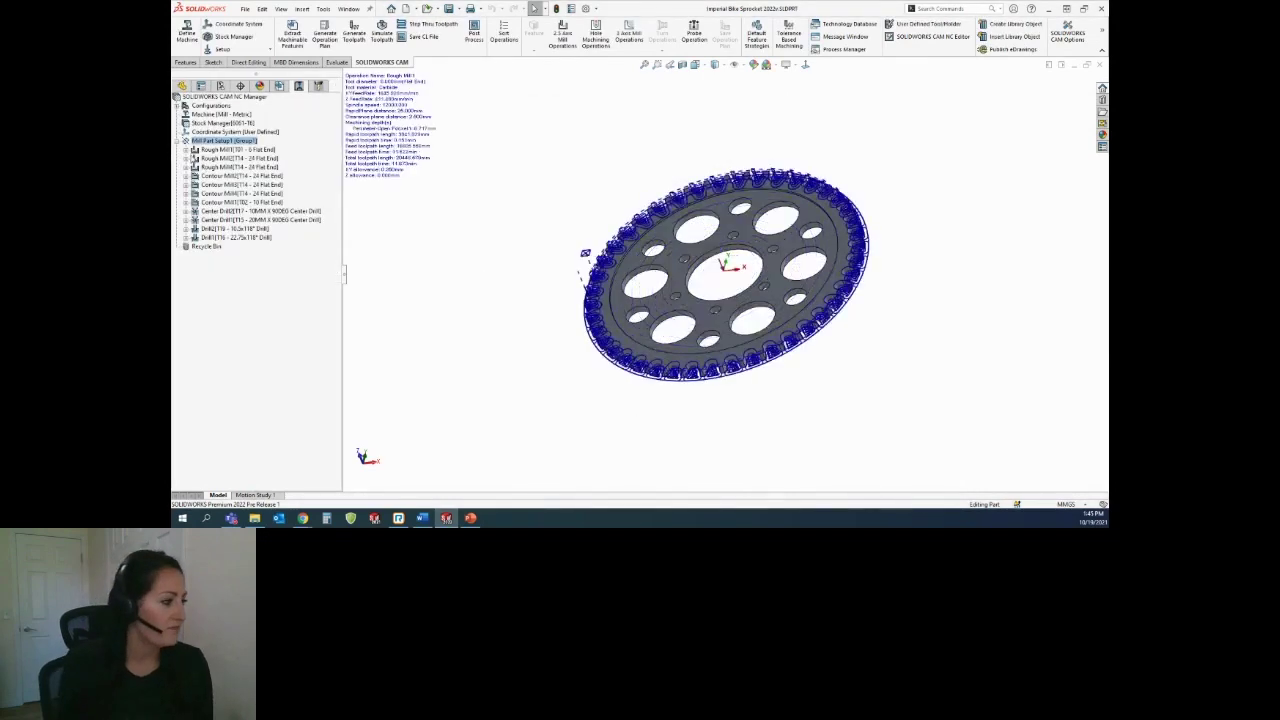
- Change the roughing pattern of Rough Mill2 on the circular face pocket to VoluMill
{"action": "left_click", "coordinate": [236, 158]}
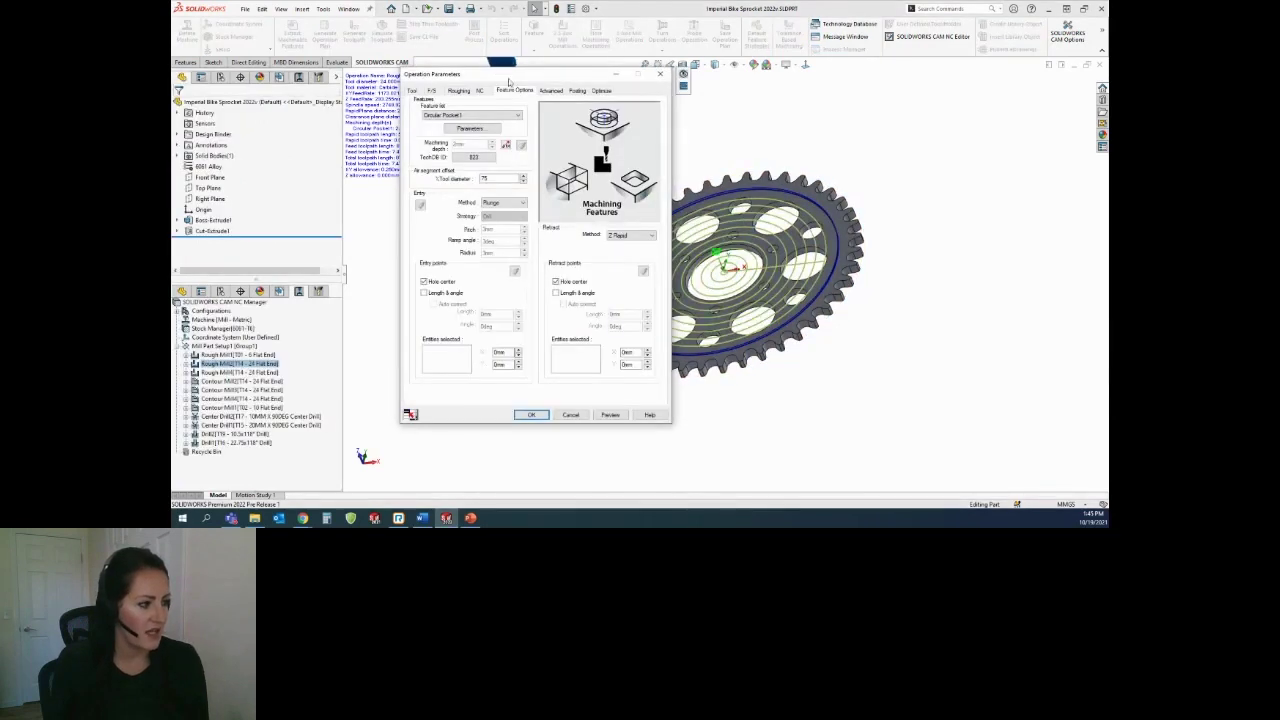
{"action": "left_click_drag", "start_coordinate": [510, 82], "coordinate": [443, 86]}
{"action": "left_click", "coordinate": [392, 95]}
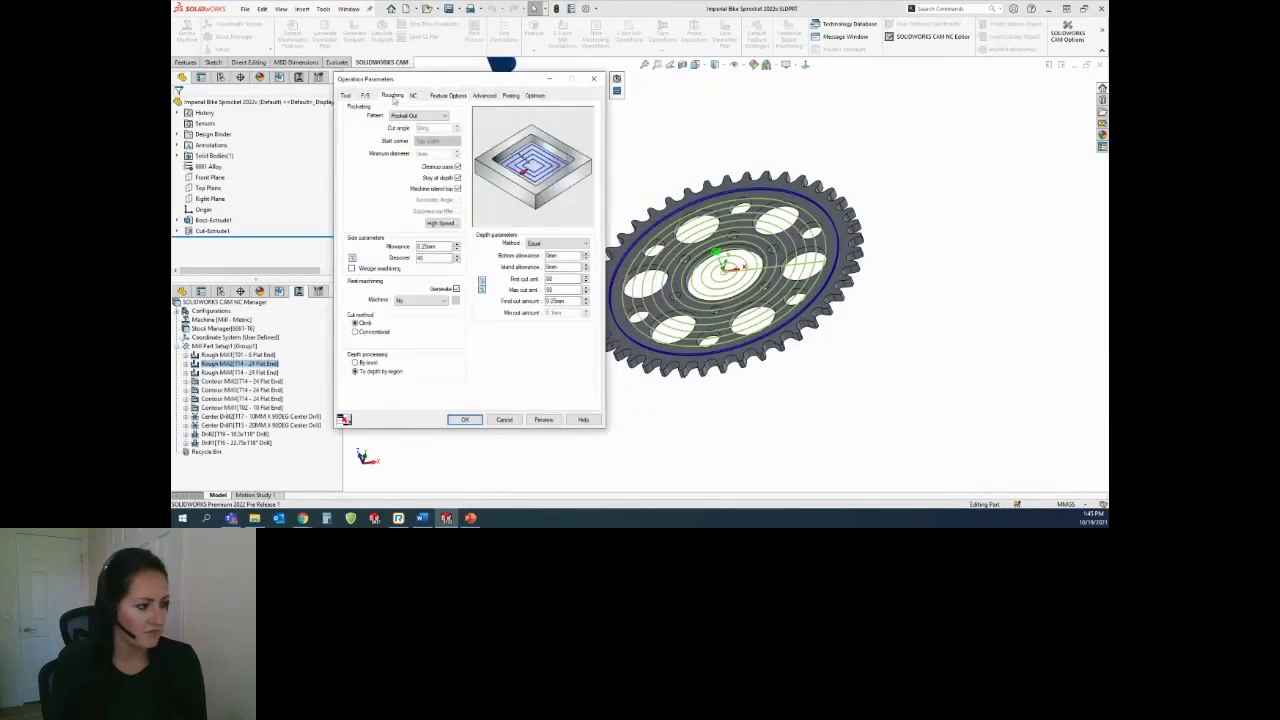
{"action": "left_click", "coordinate": [423, 117]}
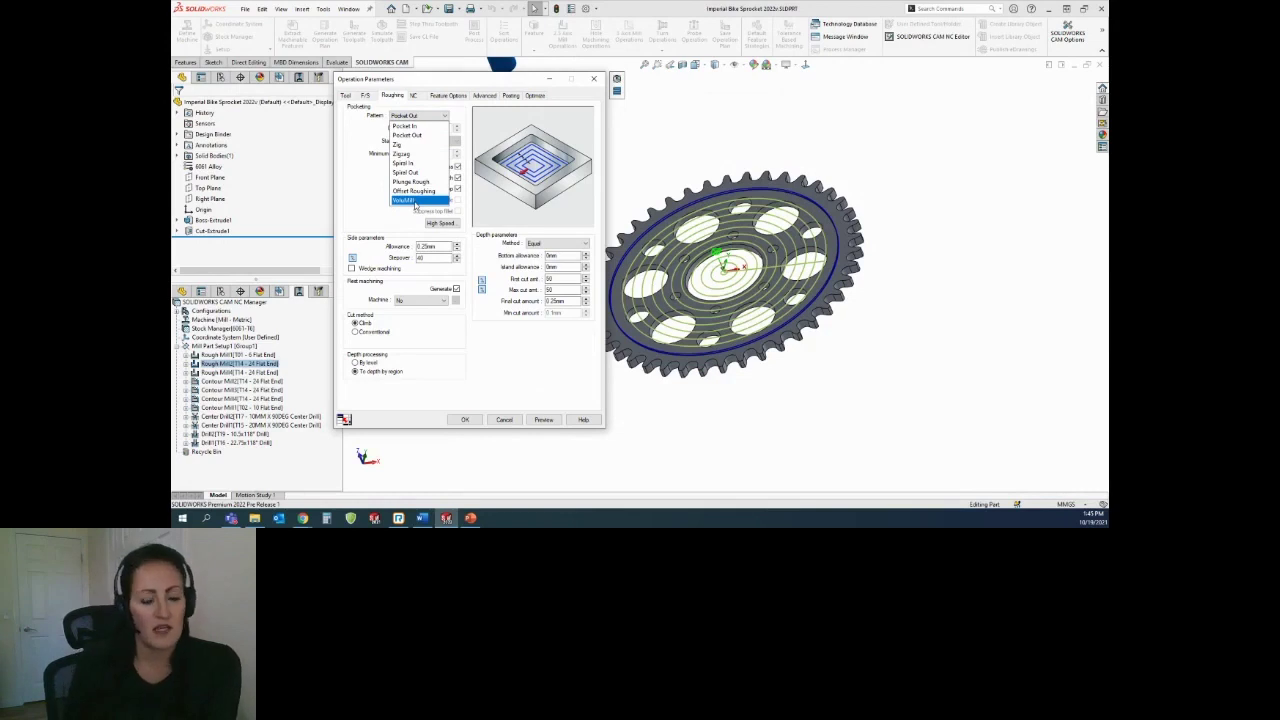
{"action": "left_click", "coordinate": [405, 201]}
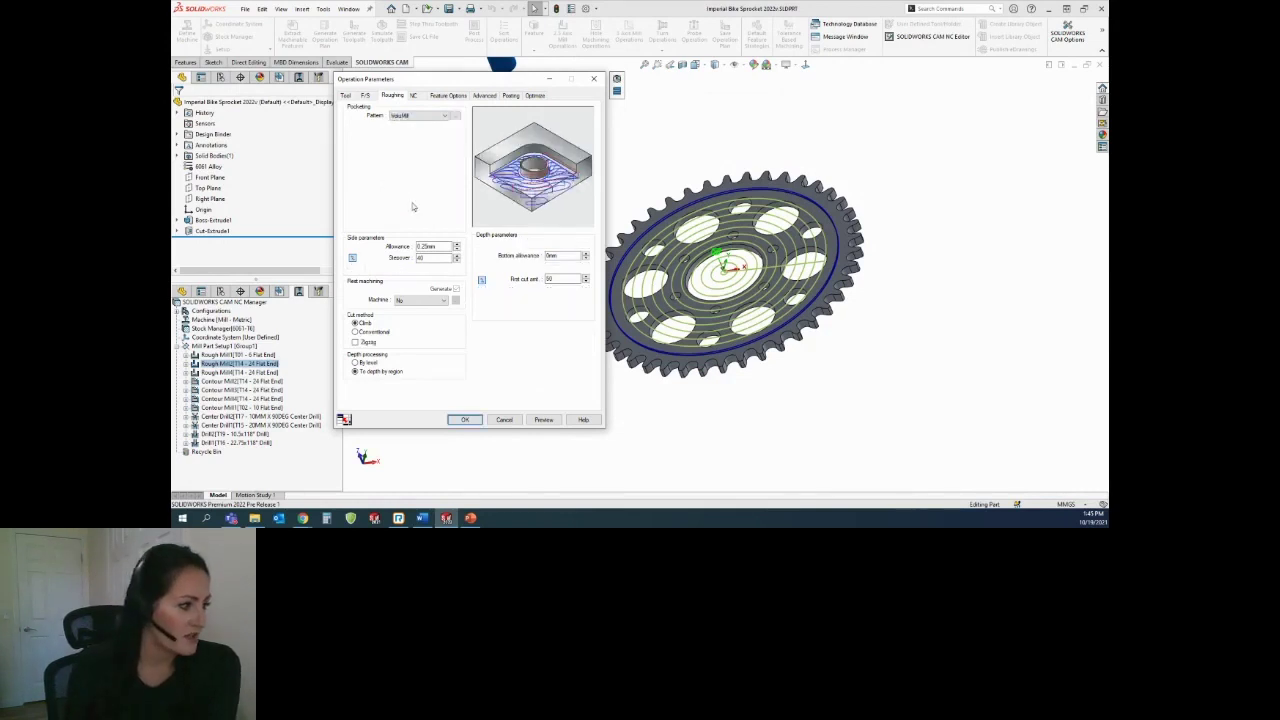
- Define Rough Mill2's feed and speed by Operation, accept the VoluMill Technology Expert recommendations, and preview the toolpath
{"action": "left_click", "coordinate": [365, 95]}
{"action": "left_click", "coordinate": [403, 112]}
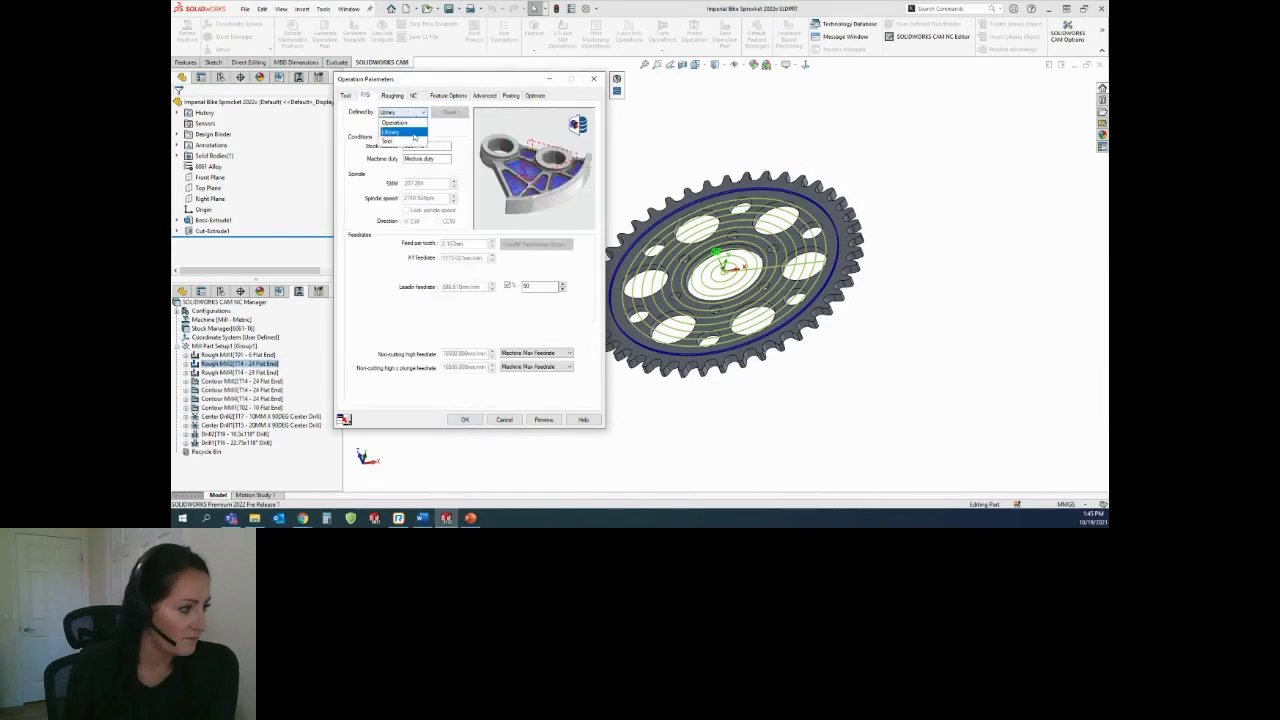
{"action": "left_click", "coordinate": [400, 127]}
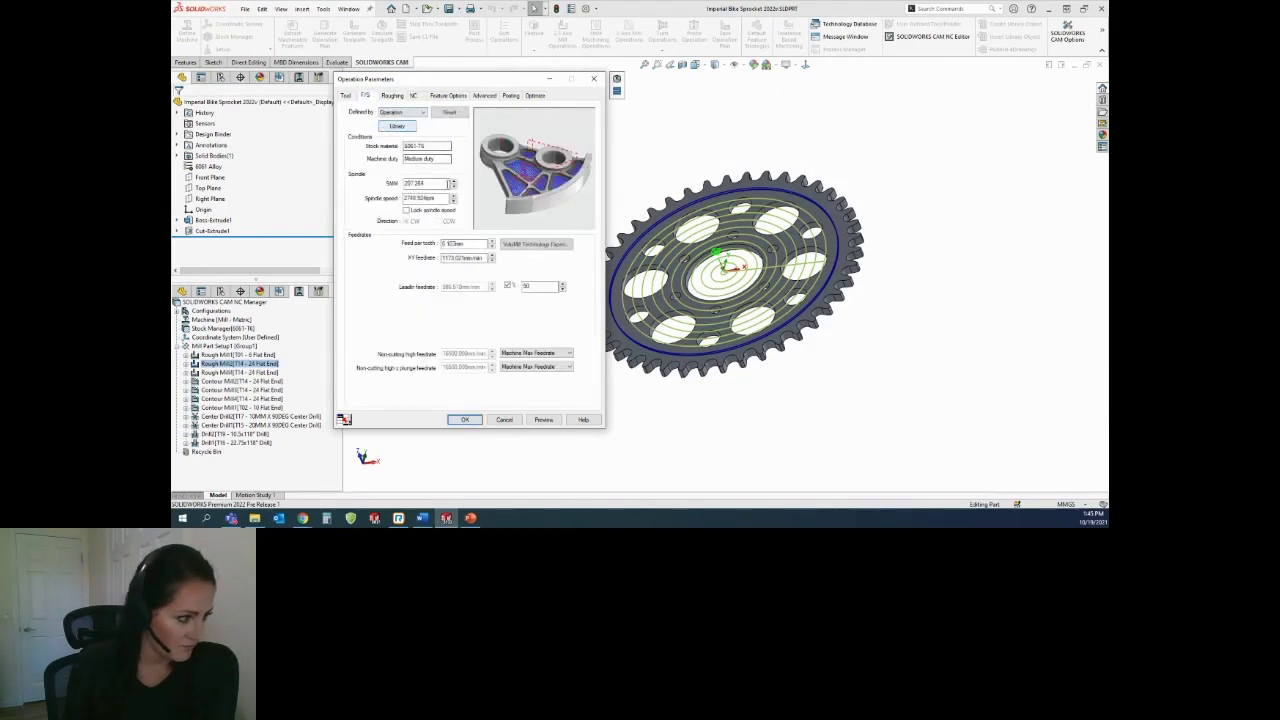
{"action": "left_click", "coordinate": [536, 244]}
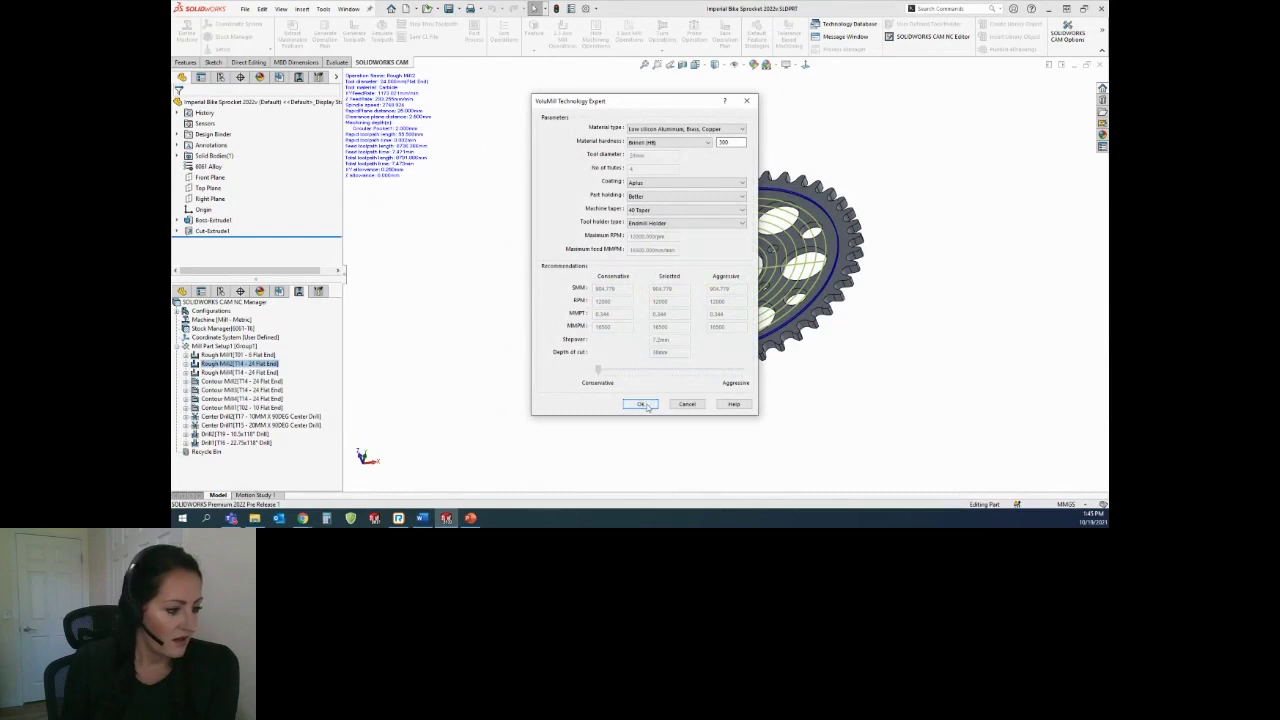
{"action": "left_click", "coordinate": [641, 404]}
{"action": "left_click", "coordinate": [541, 420]}
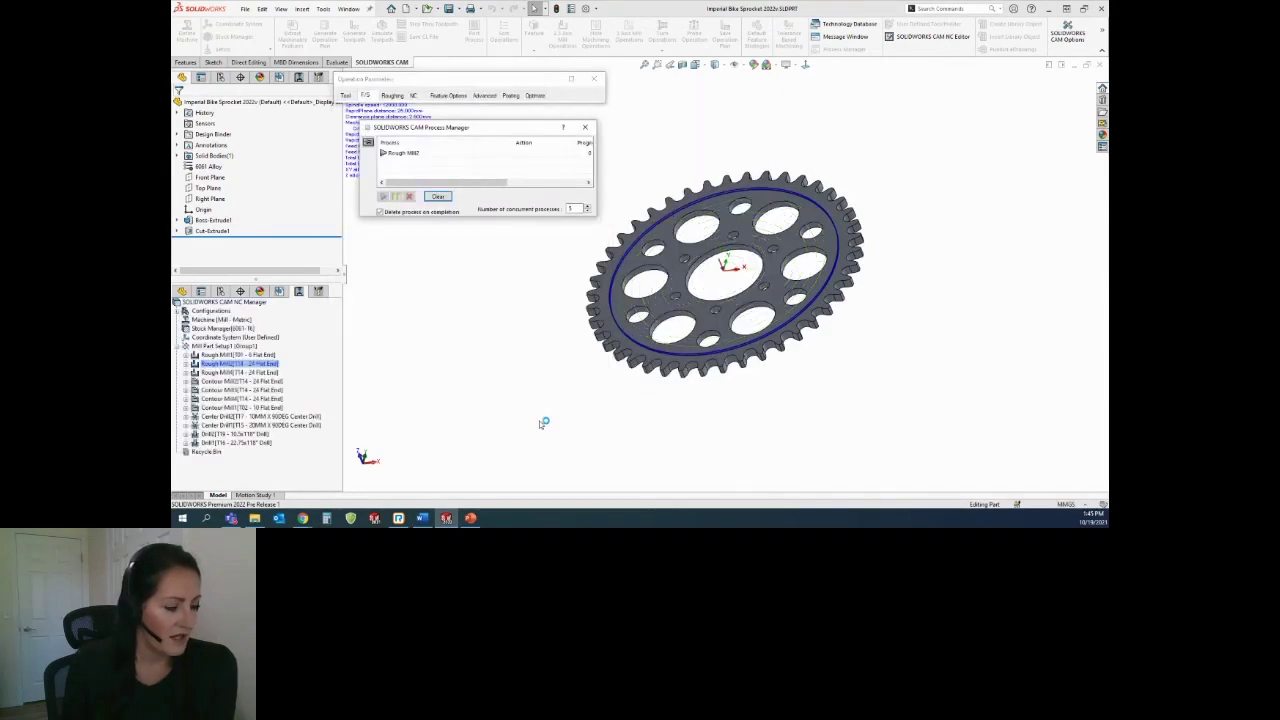
- Accept Rough Mill2's parameters and check the estimated machining time of the operation and of Mill Part Setup1
{"action": "left_click", "coordinate": [534, 96]}
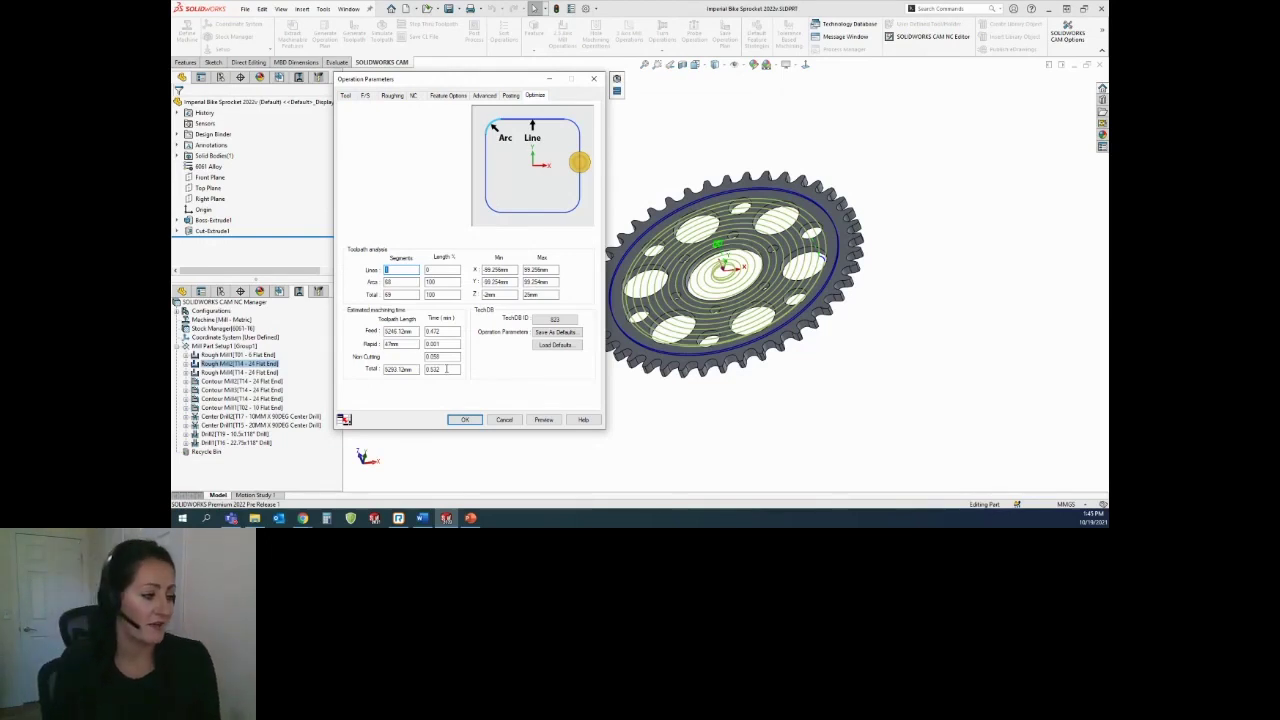
{"action": "left_click", "coordinate": [464, 420]}
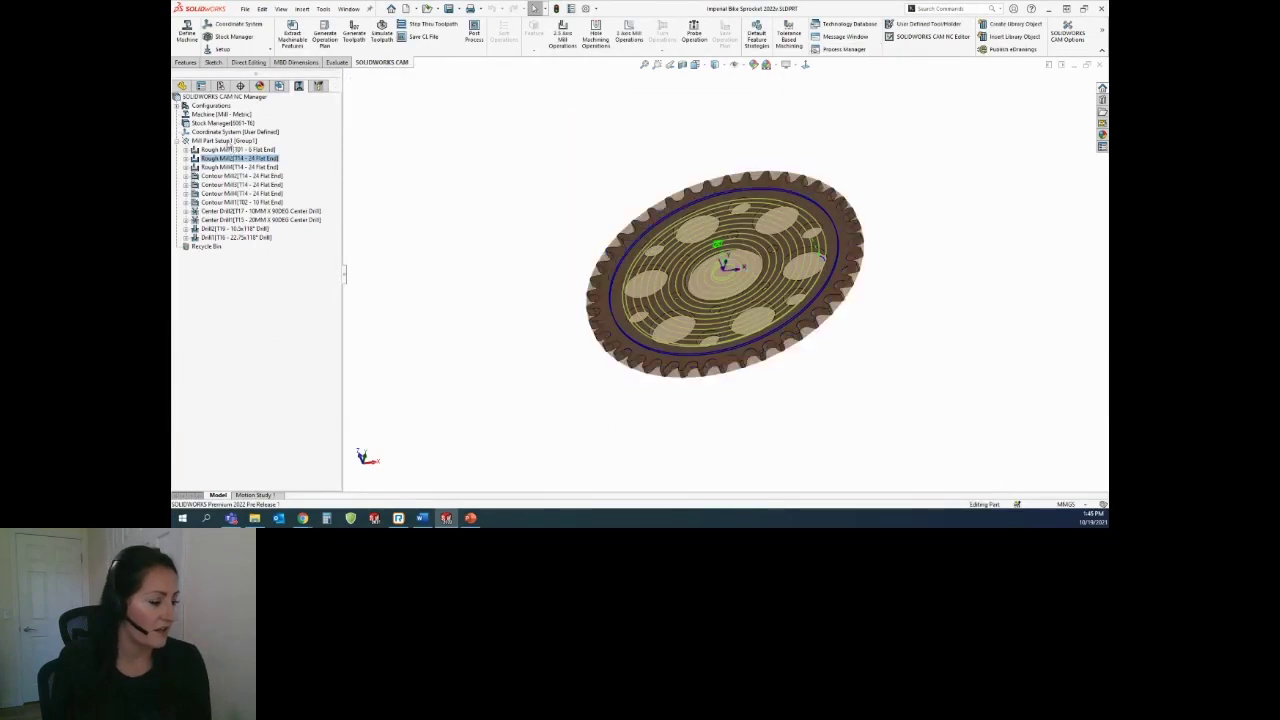
{"action": "double_click", "coordinate": [228, 145]}
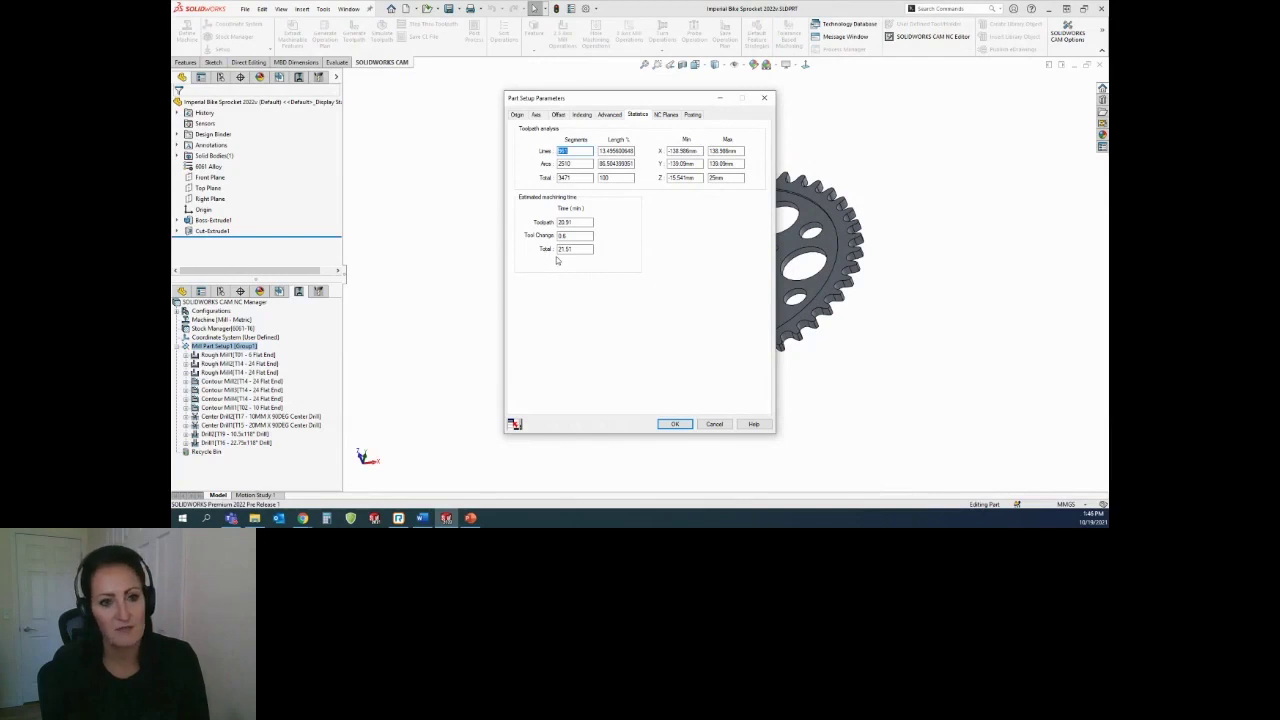
{"action": "left_click", "coordinate": [675, 424]}
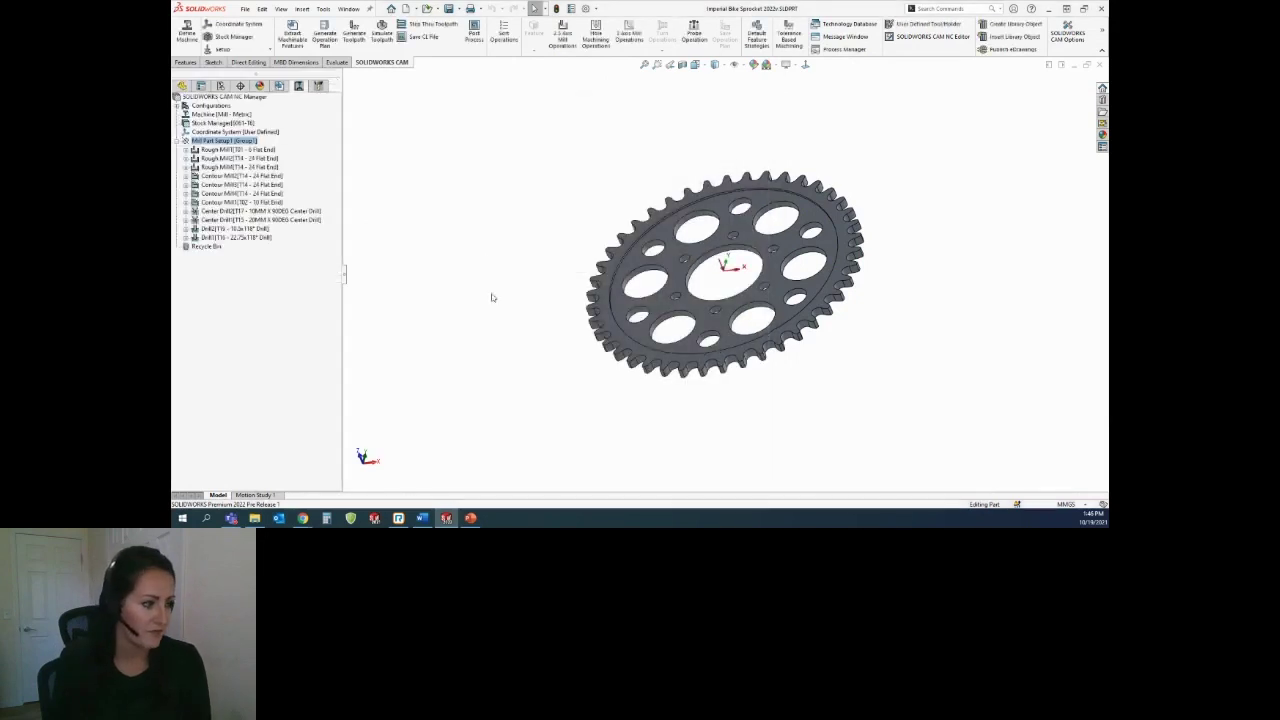
- Simulate all toolpaths through to the end and inspect the machined sprocket
{"action": "left_click", "coordinate": [381, 36]}
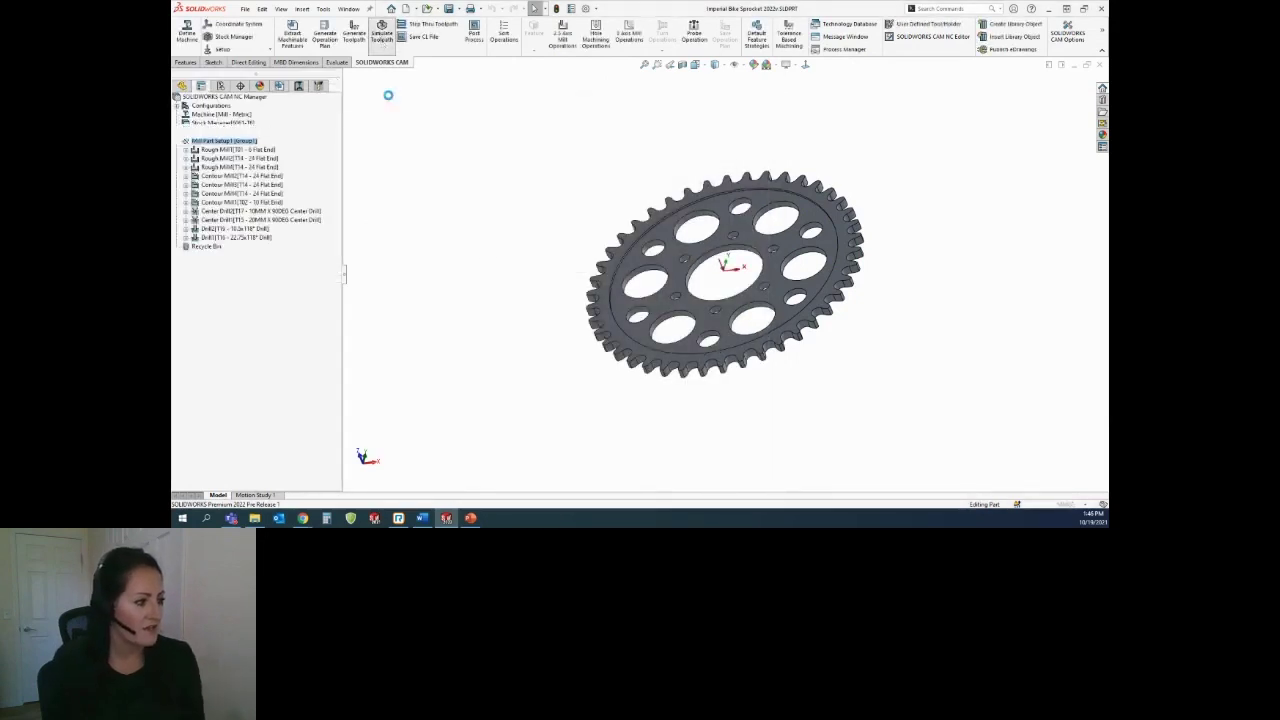
{"action": "left_click", "coordinate": [236, 172]}
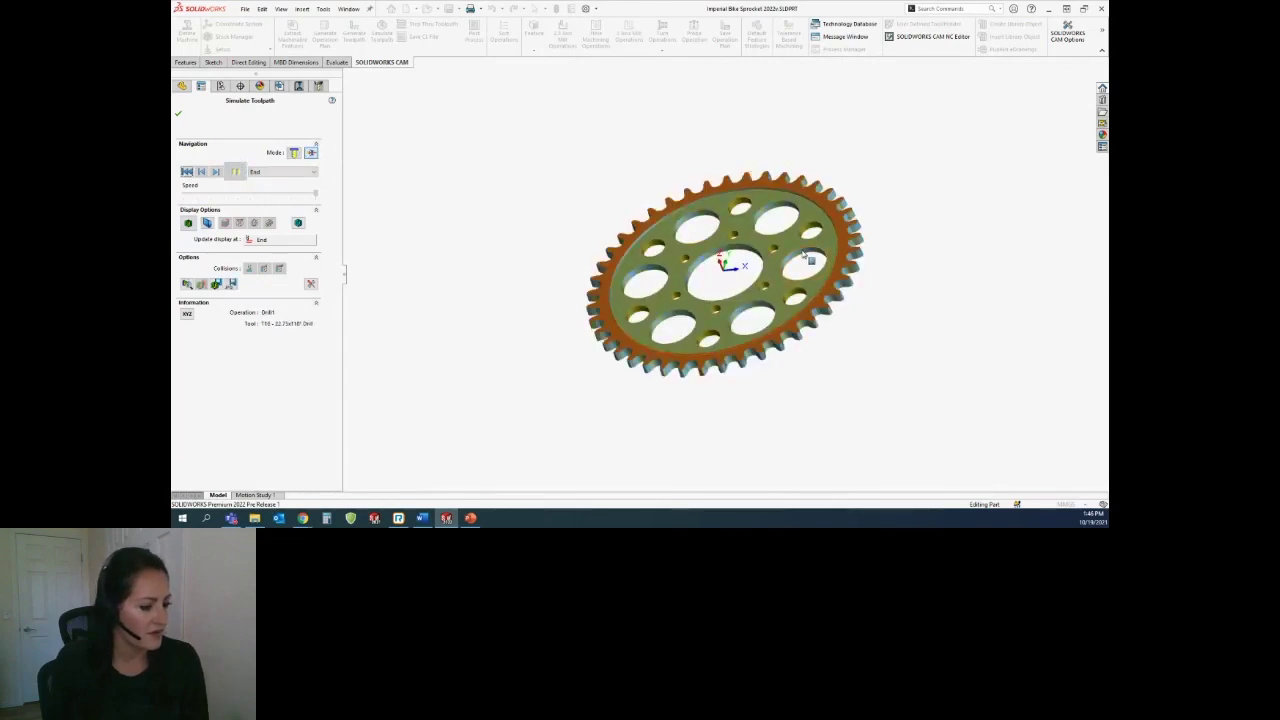
{"action": "middle_click_drag", "start_coordinate": [804, 255], "coordinate": [654, 261]}
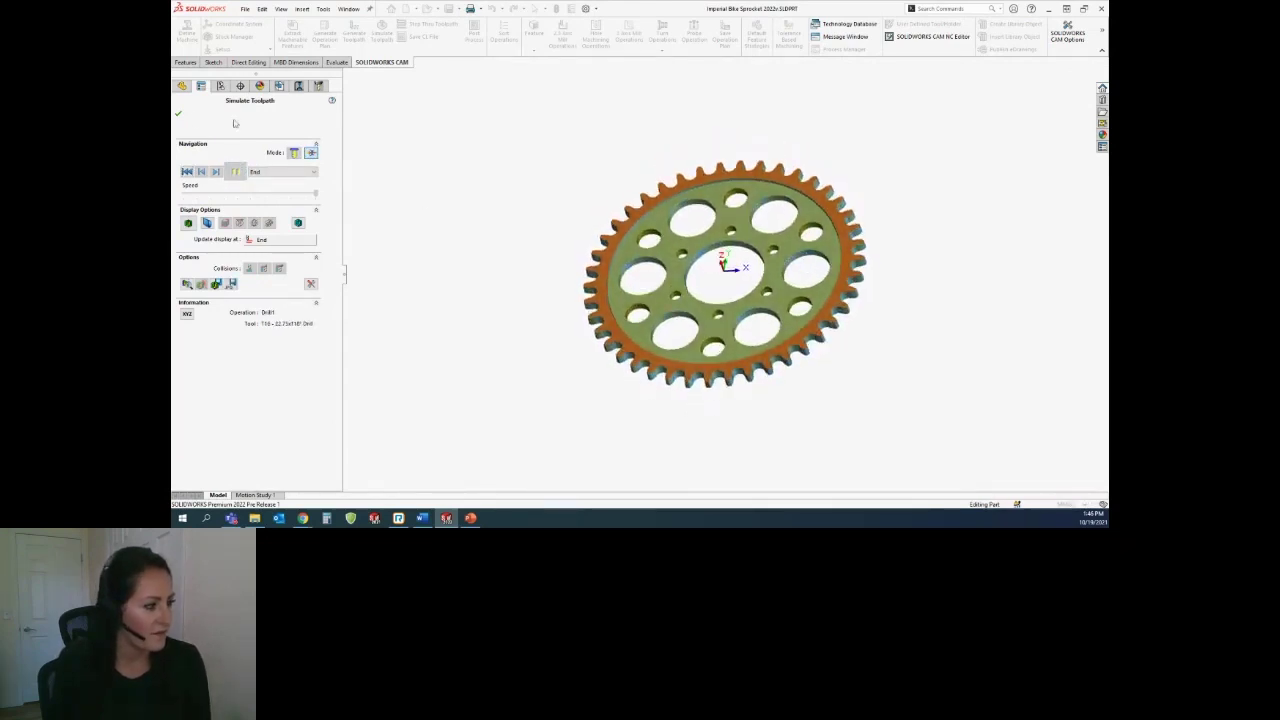
{"action": "left_click", "coordinate": [178, 115]}
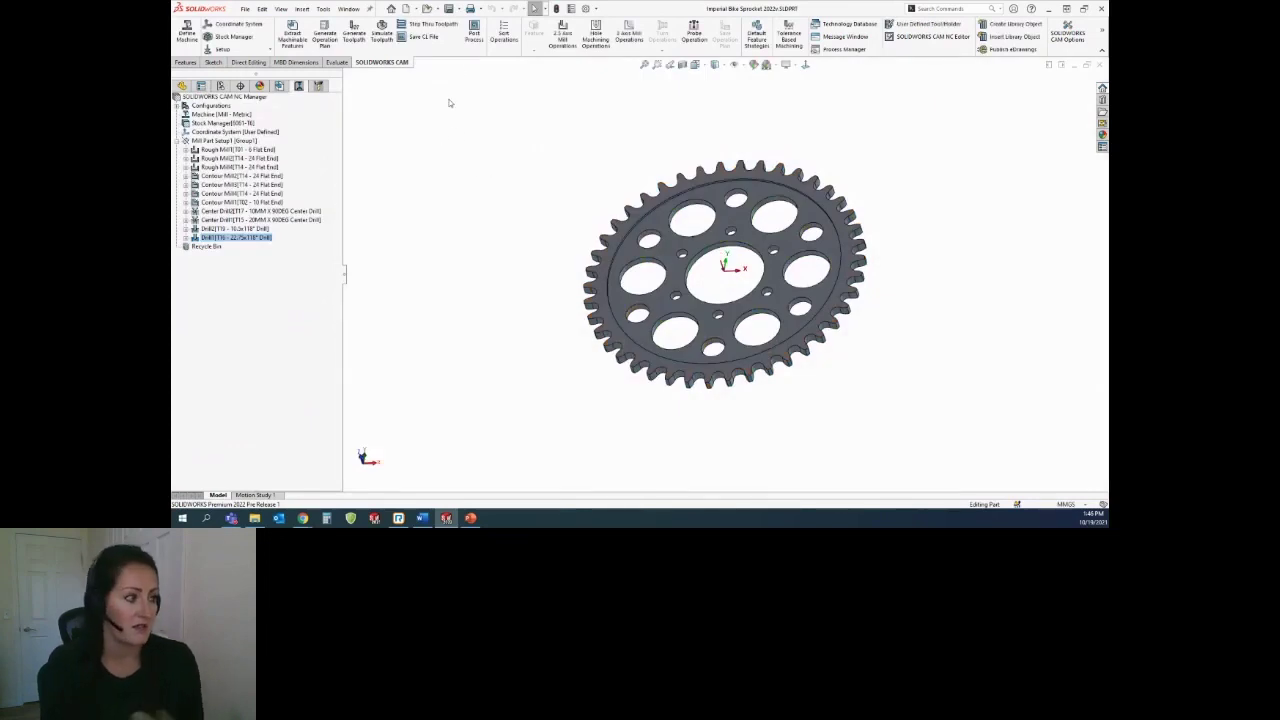
- Post-process the setup to a Imperial Bike Sprocket text file, with the G-code set to open in the SOLIDWORKS CAM NC Editor
{"action": "left_click", "coordinate": [474, 32]}
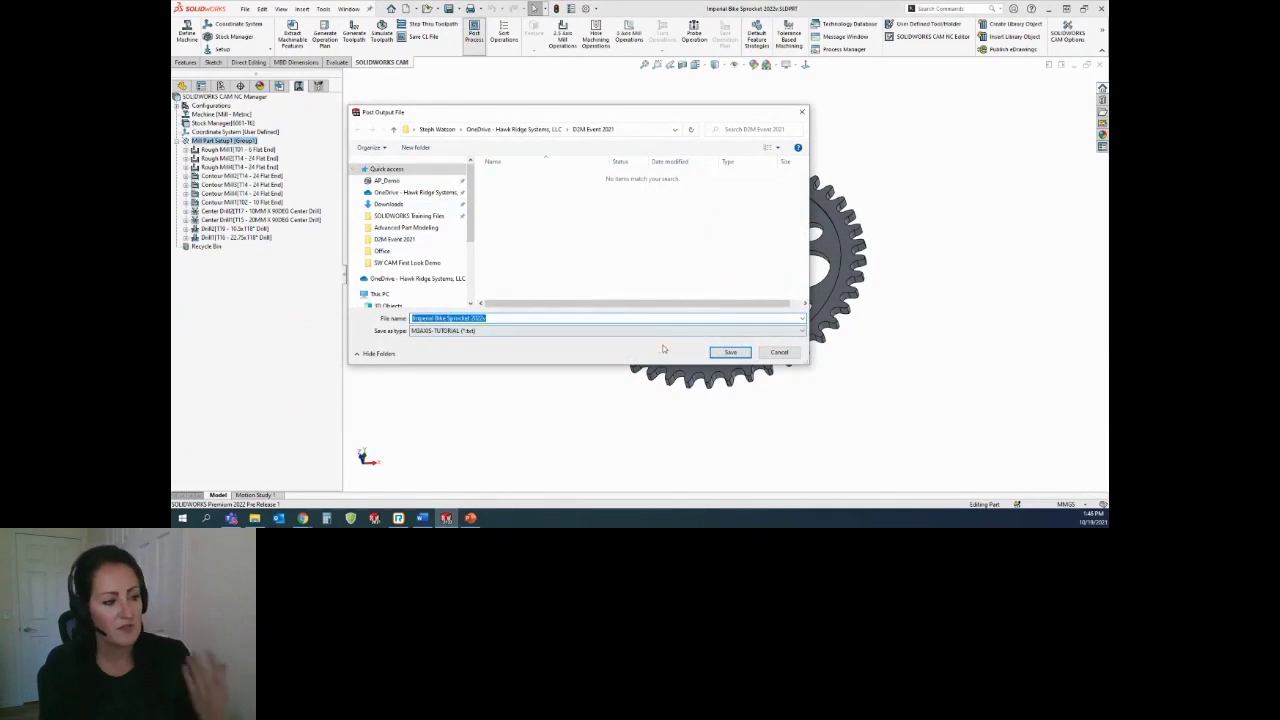
{"action": "left_click", "coordinate": [731, 353]}
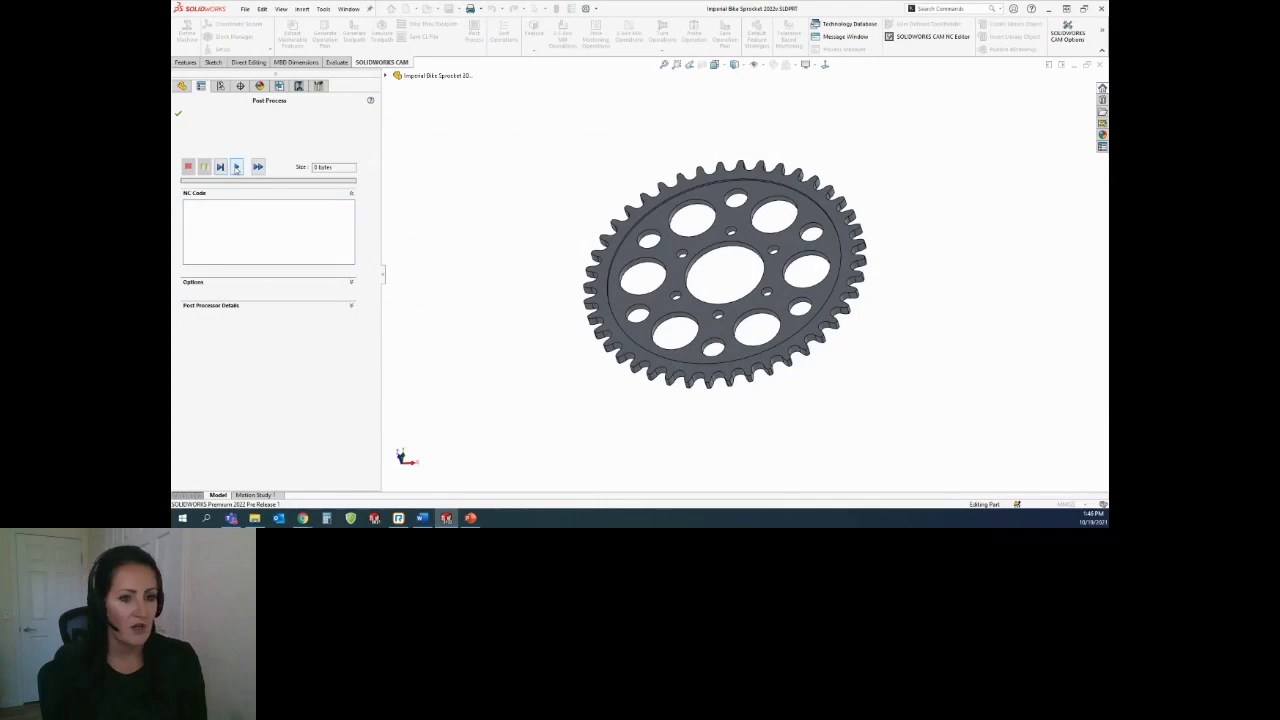
{"action": "left_click", "coordinate": [236, 167]}
{"action": "left_click", "coordinate": [351, 282]}
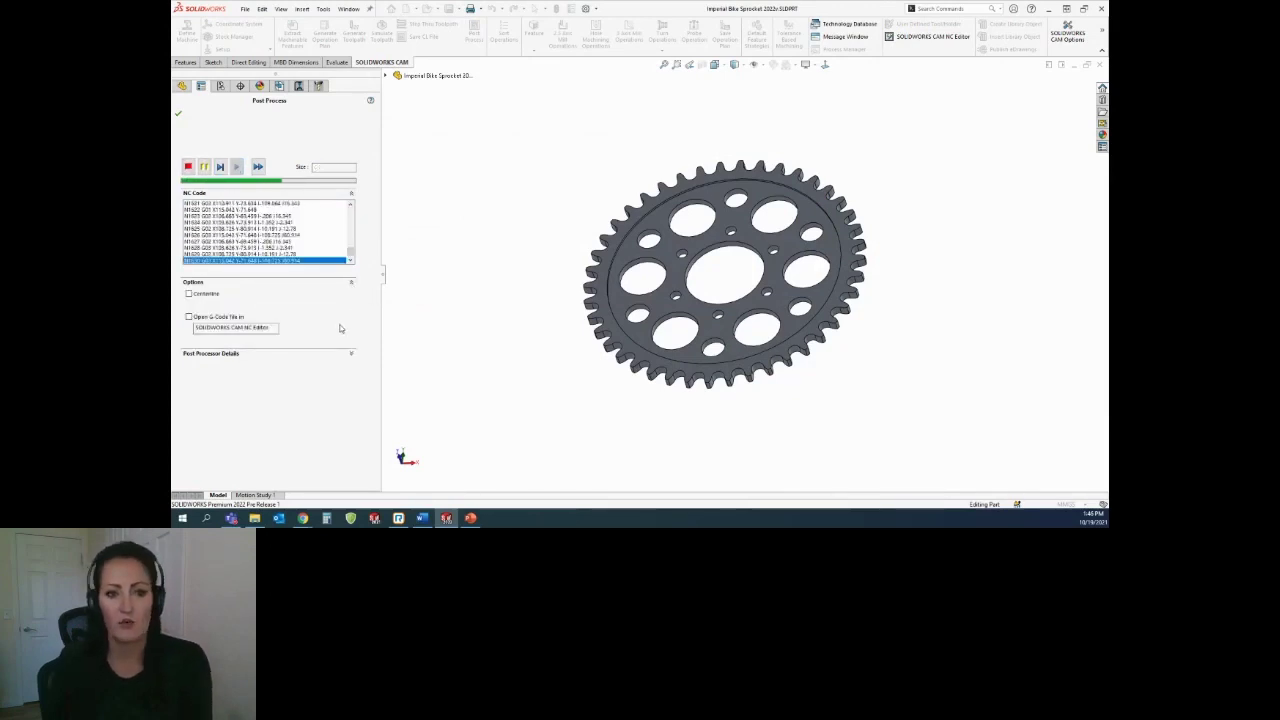
{"action": "left_click", "coordinate": [189, 317]}
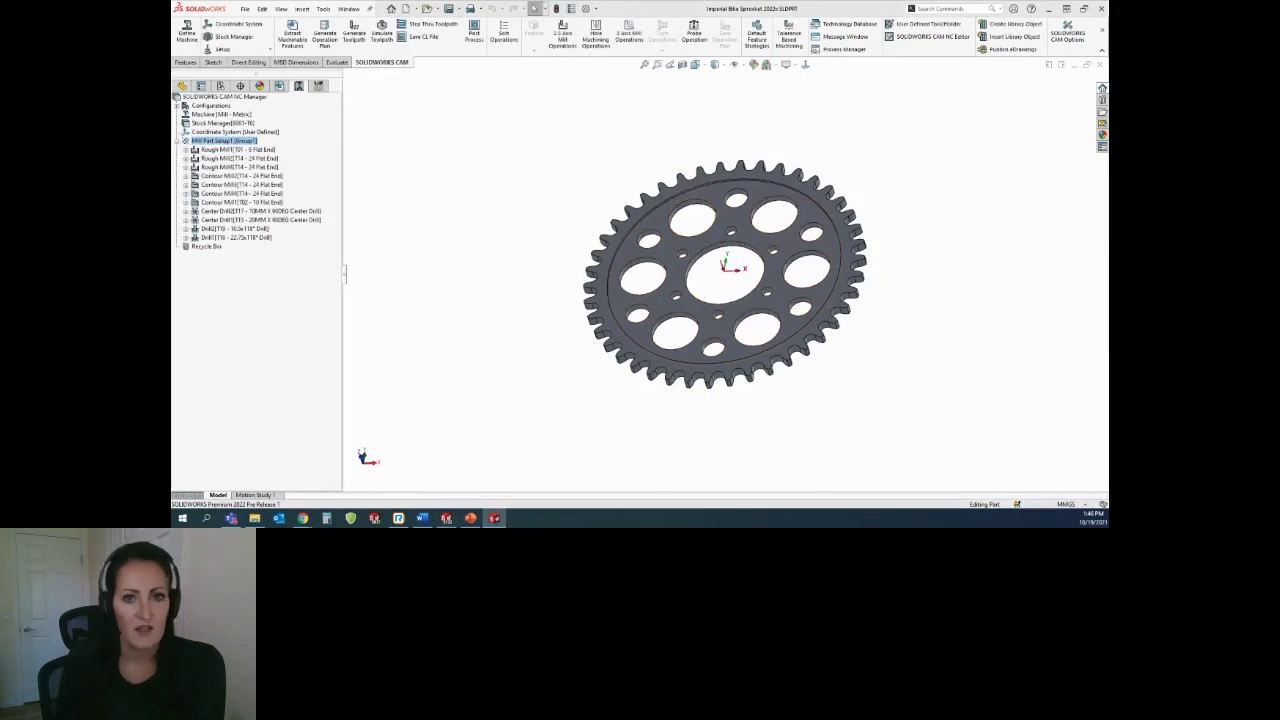
- Examine the posted sprocket G-code in the NC Editor, working from the final drilling operations back through the milling code
{"action": "left_click_drag", "start_coordinate": [826, 210], "coordinate": [620, 3]}
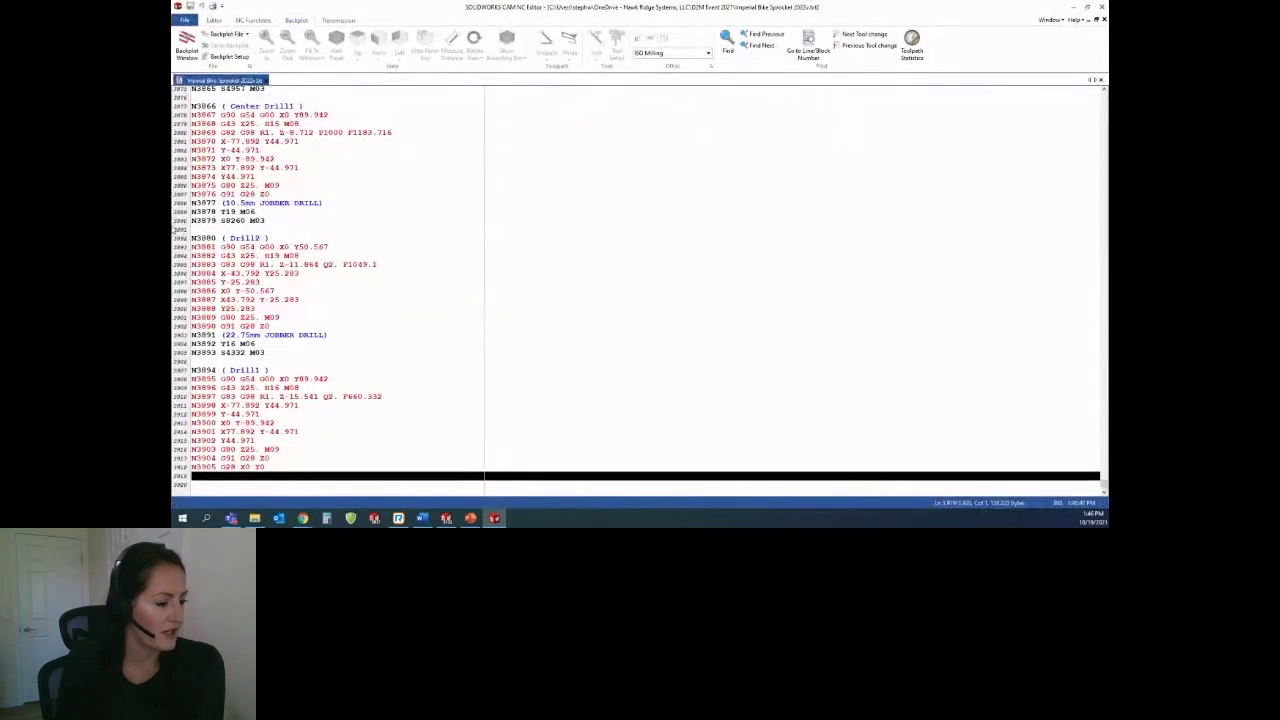
{"action": "scroll", "coordinate": [174, 211], "scroll_direction": "up", "scroll_amount": 20}
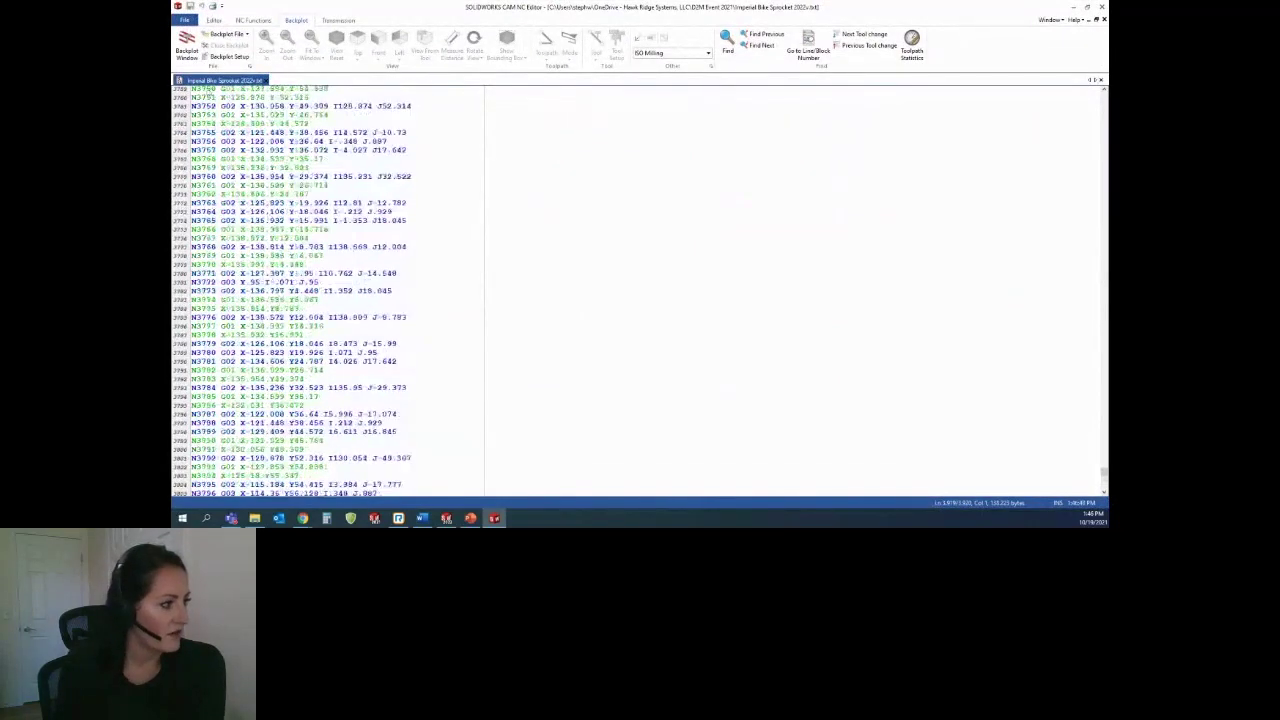
{"action": "left_click", "coordinate": [213, 21]}
{"action": "scroll", "coordinate": [287, 175], "scroll_direction": "up", "scroll_amount": 20}
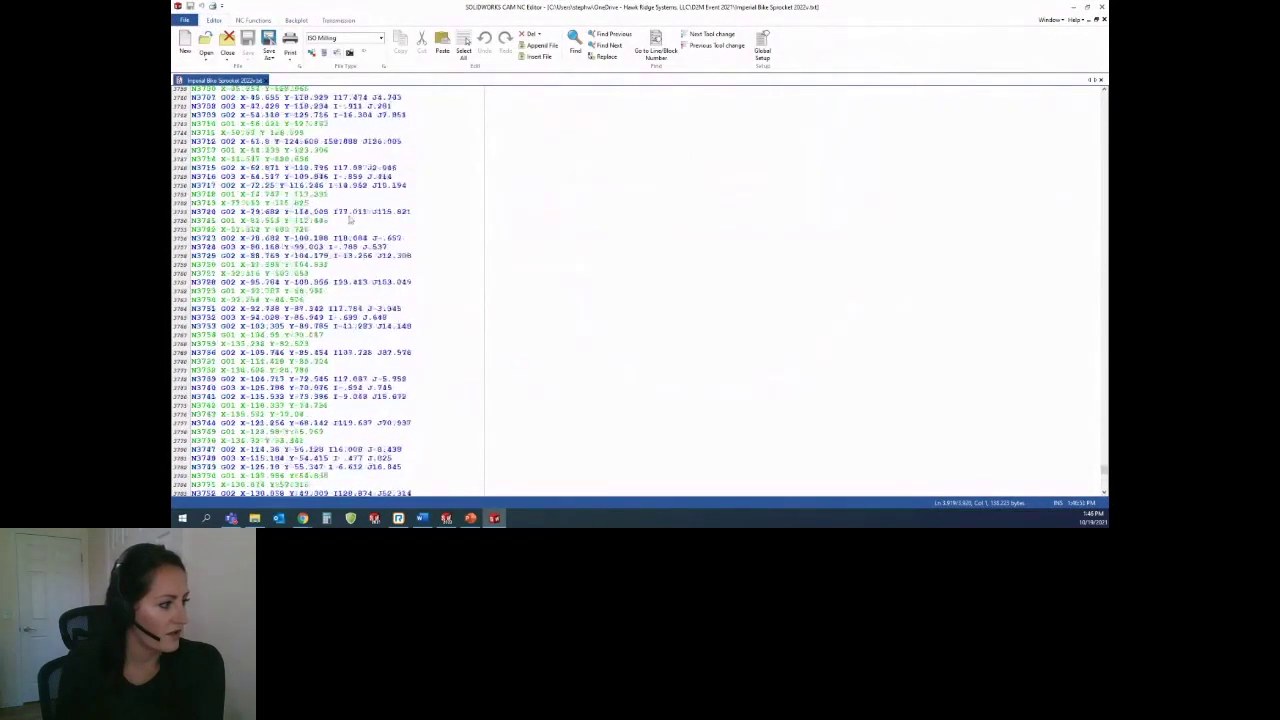
{"action": "scroll", "coordinate": [258, 166], "scroll_direction": "up", "scroll_amount": 20}
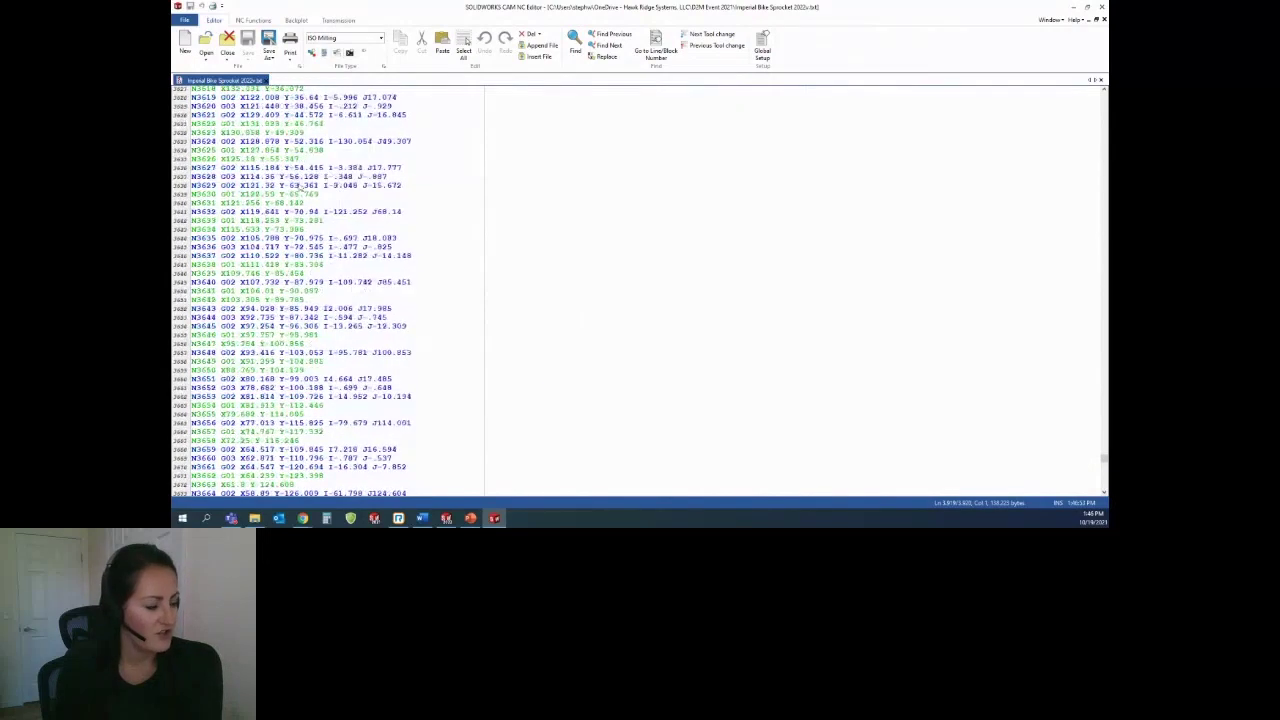
{"action": "scroll", "coordinate": [363, 235], "scroll_direction": "up", "scroll_amount": 20}
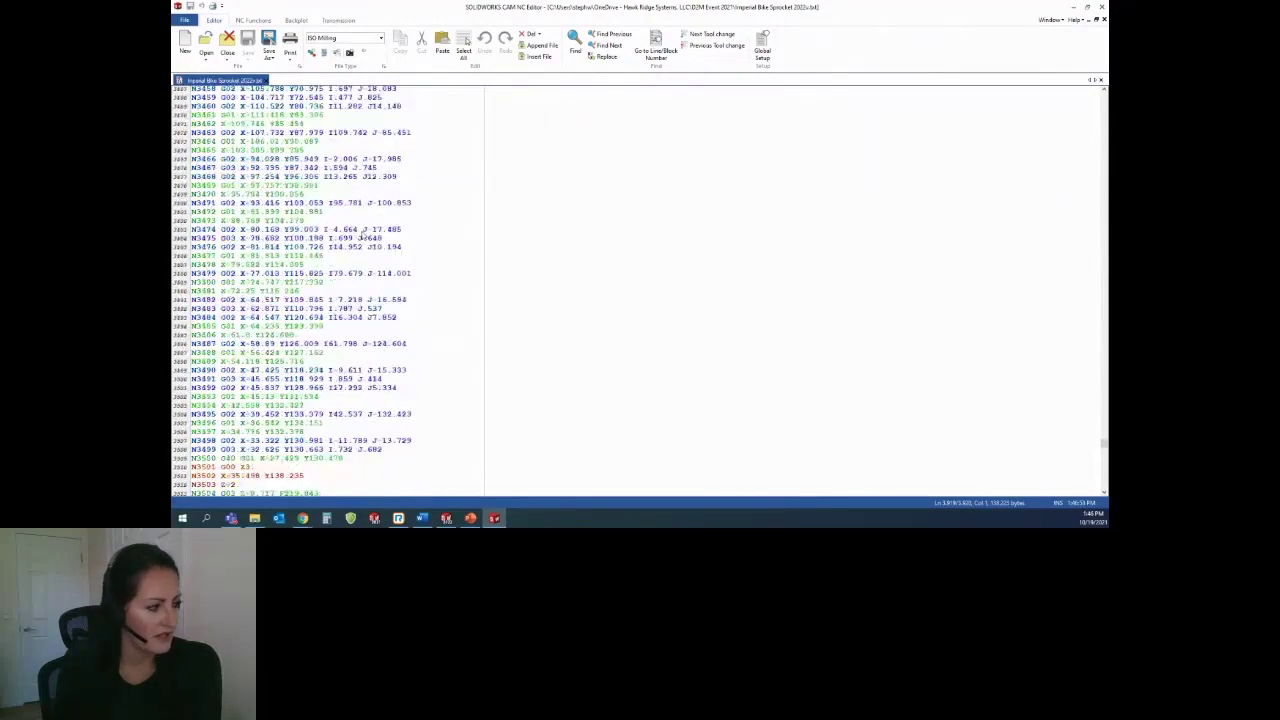
{"action": "scroll", "coordinate": [362, 232], "scroll_direction": "up", "scroll_amount": 12}
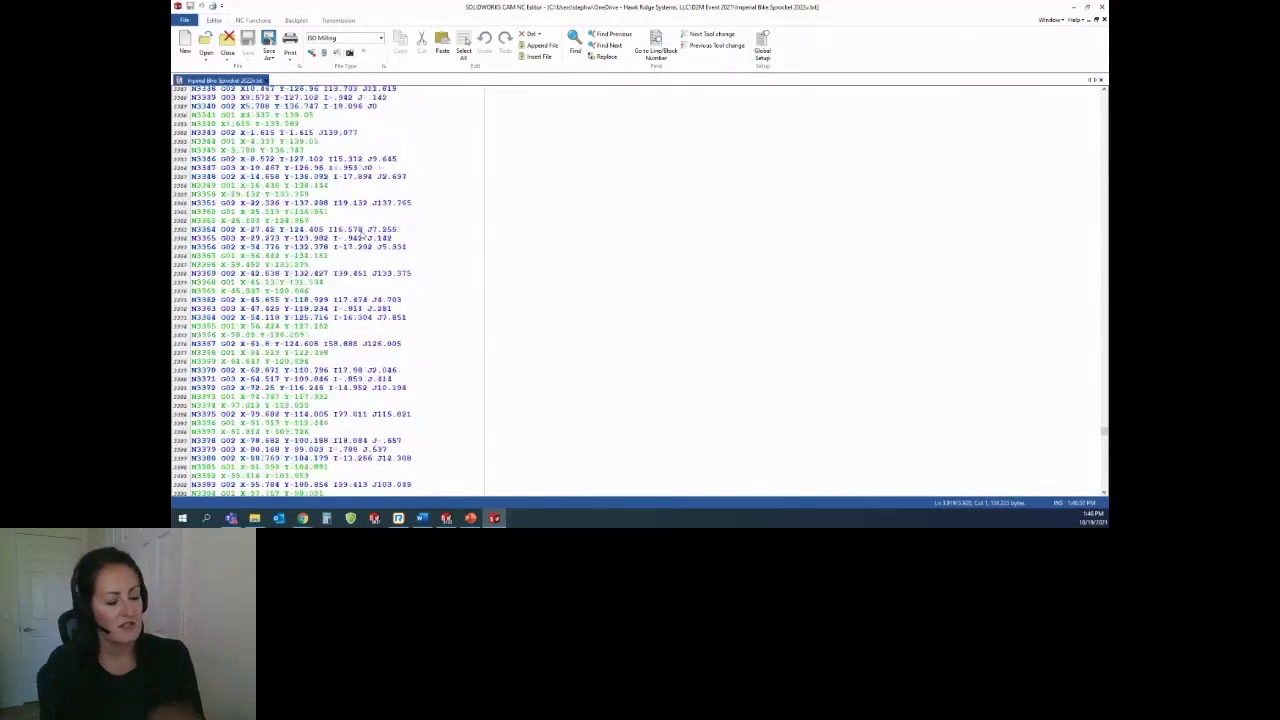
{"action": "scroll", "coordinate": [362, 232], "scroll_direction": "up", "scroll_amount": 12}
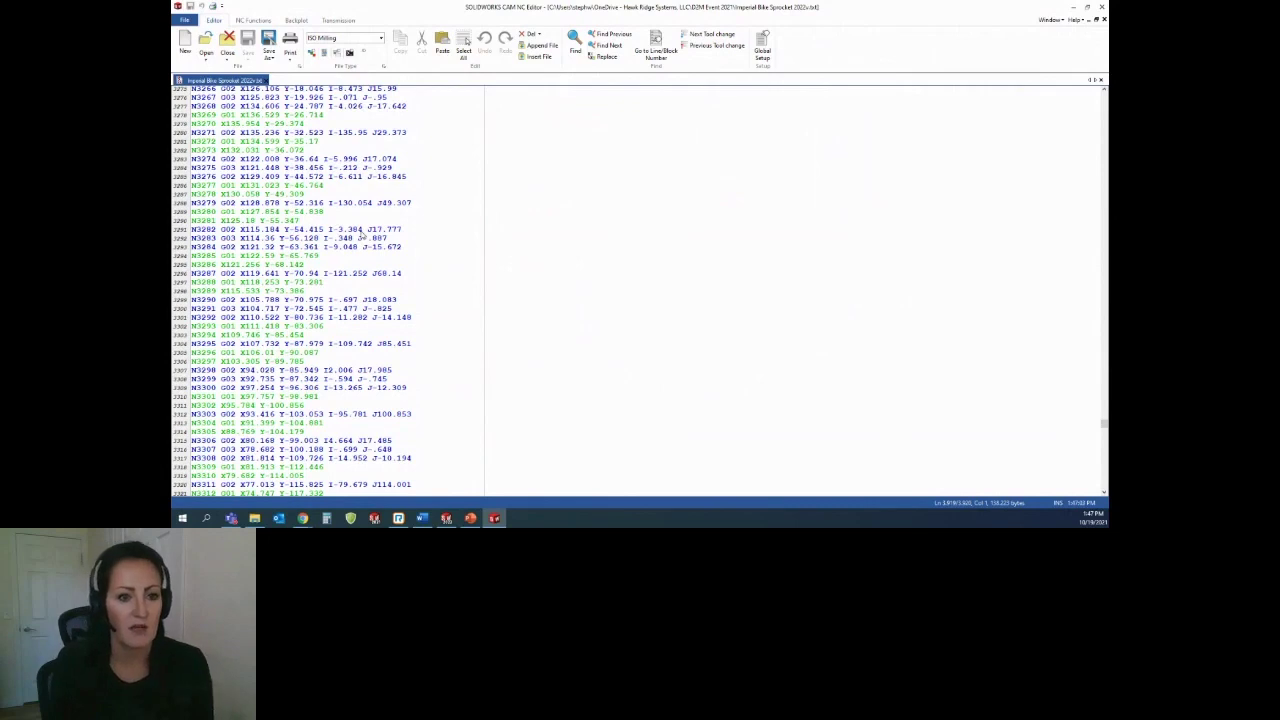
- Backplot the G-code, play the tool motion through the whole program, and close the NC Editor
{"action": "left_click", "coordinate": [296, 21]}
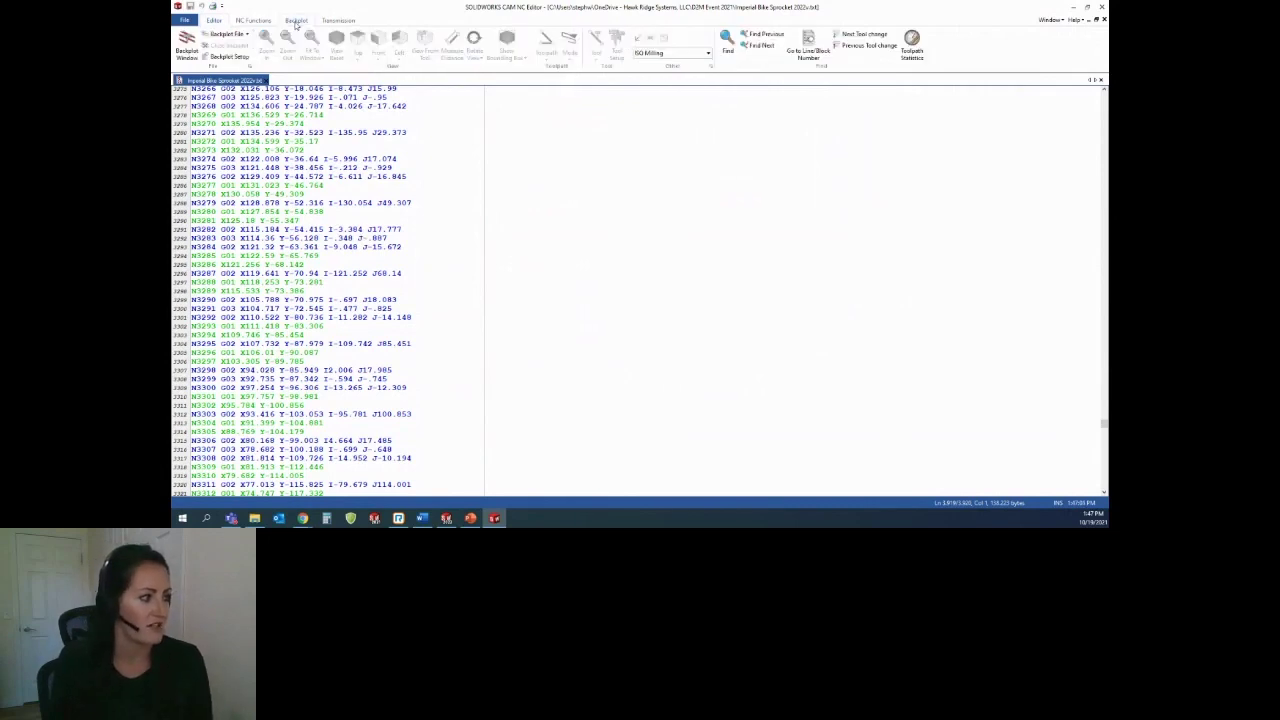
{"action": "left_click", "coordinate": [186, 45]}
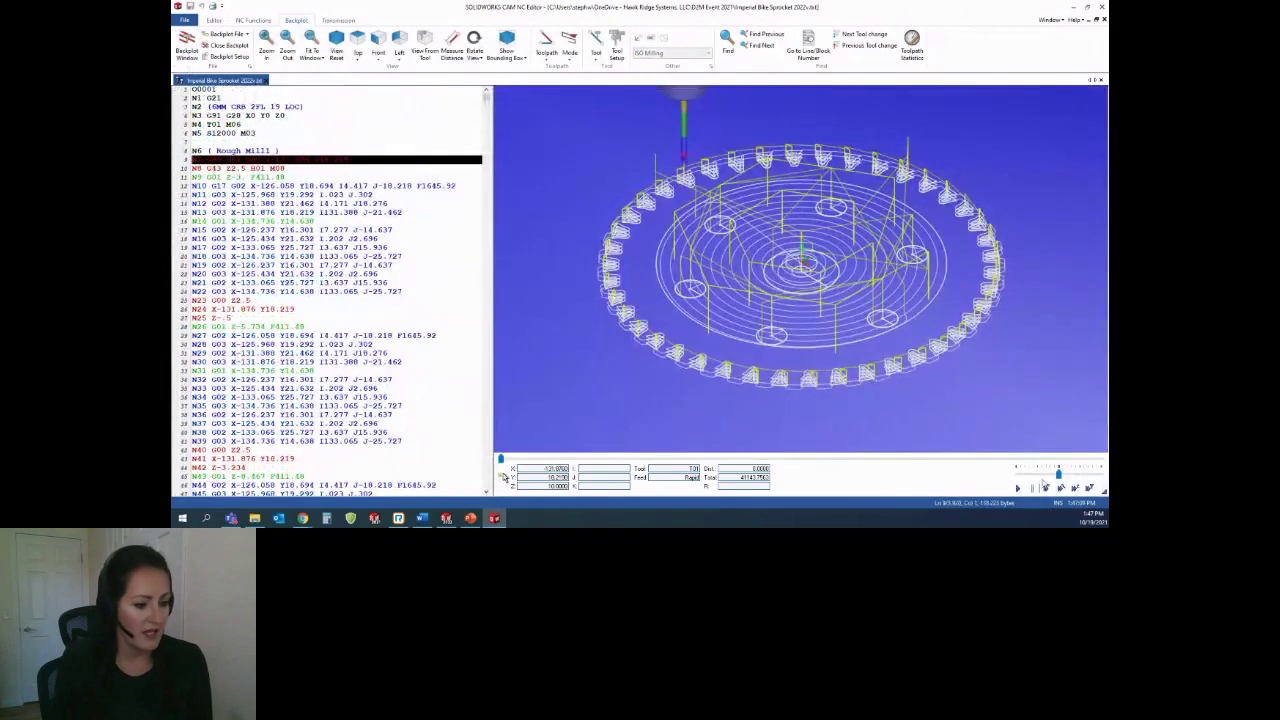
{"action": "left_click", "coordinate": [1018, 489]}
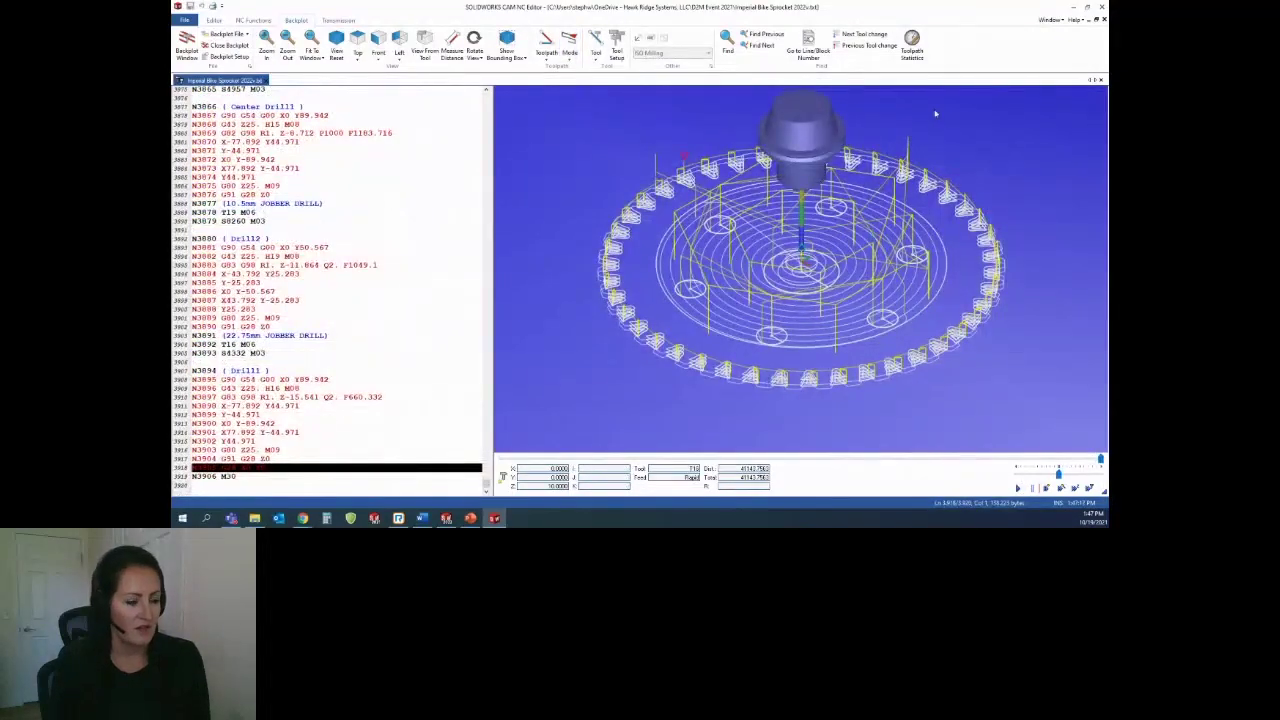
{"action": "left_click", "coordinate": [1102, 7]}
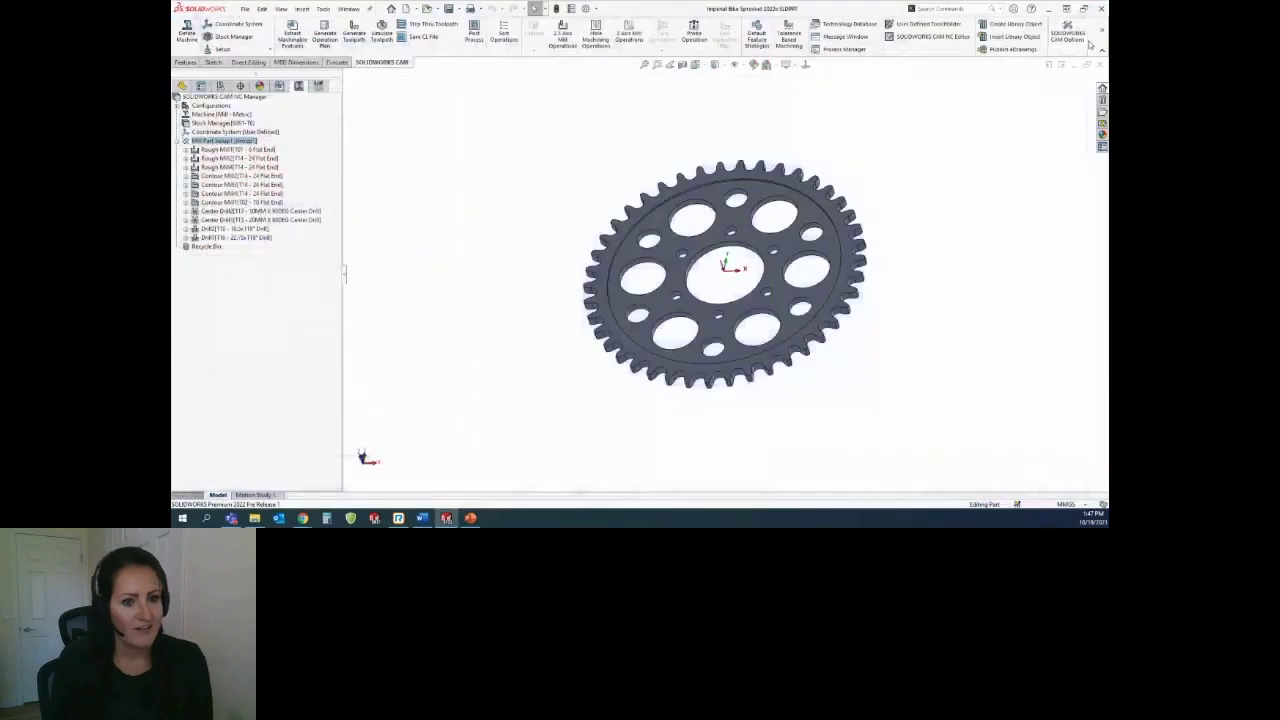
- Run the toolpath simulation from the raw stock in Tool mode
{"action": "left_click", "coordinate": [383, 33]}
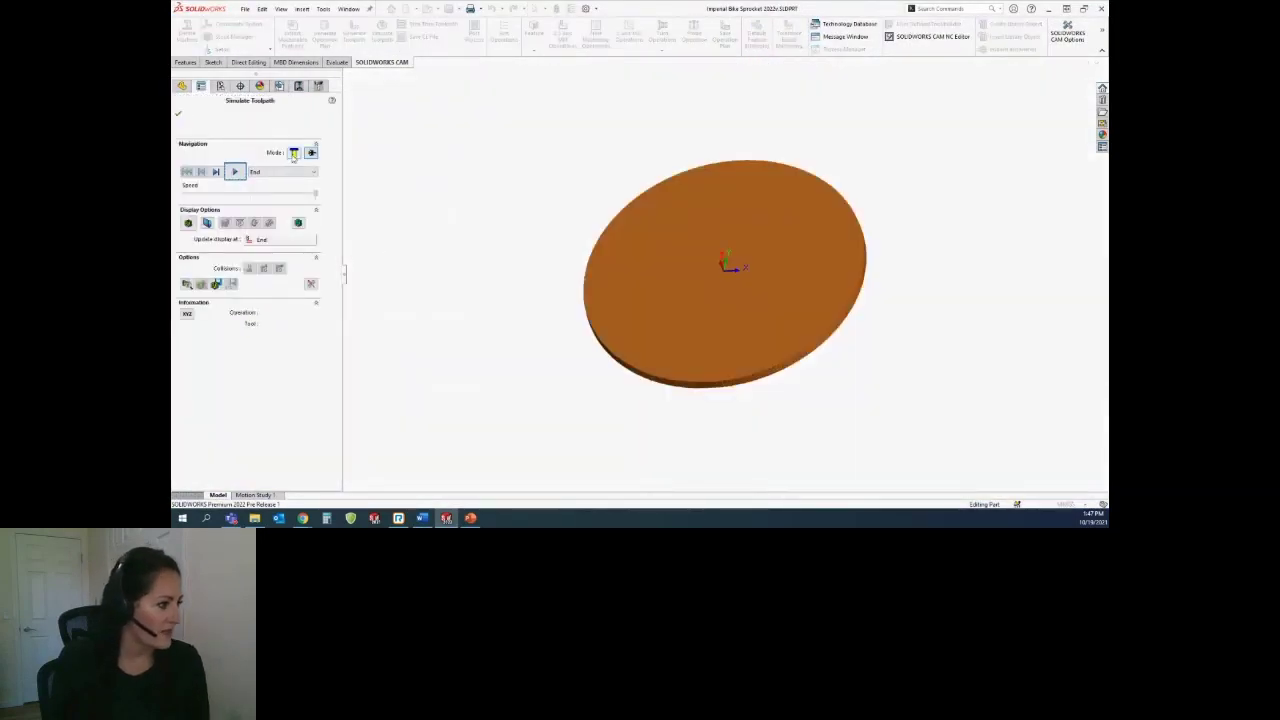
{"action": "left_click", "coordinate": [234, 171]}
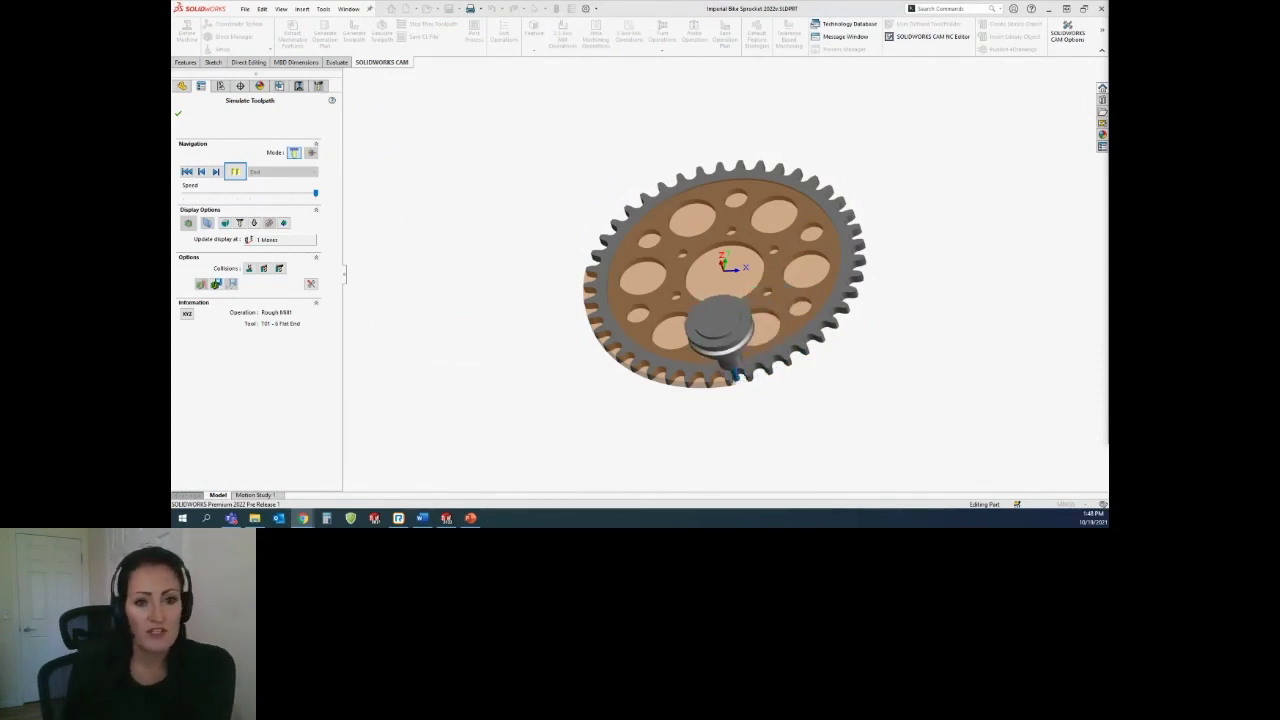
- Review the Technology Database's mill overview and Settings, including database management, and resume the toolpath simulation
{"action": "left_click", "coordinate": [862, 27]}
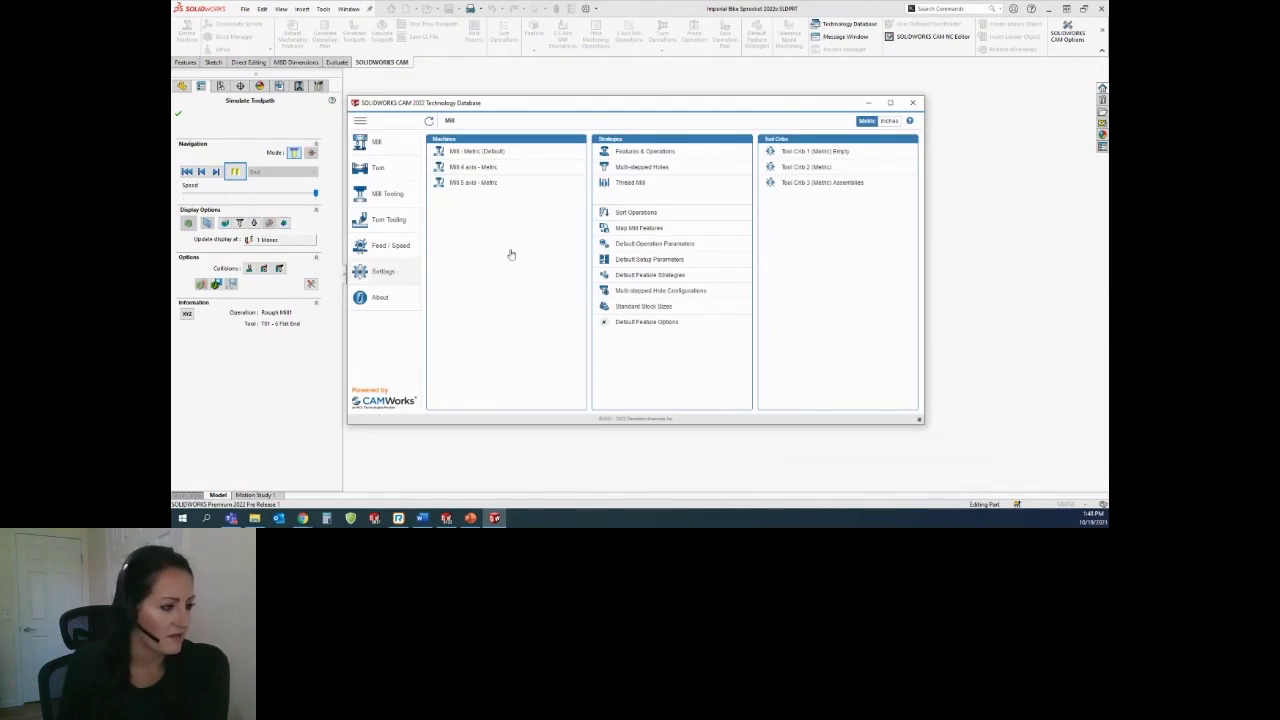
{"action": "left_click", "coordinate": [726, 77]}
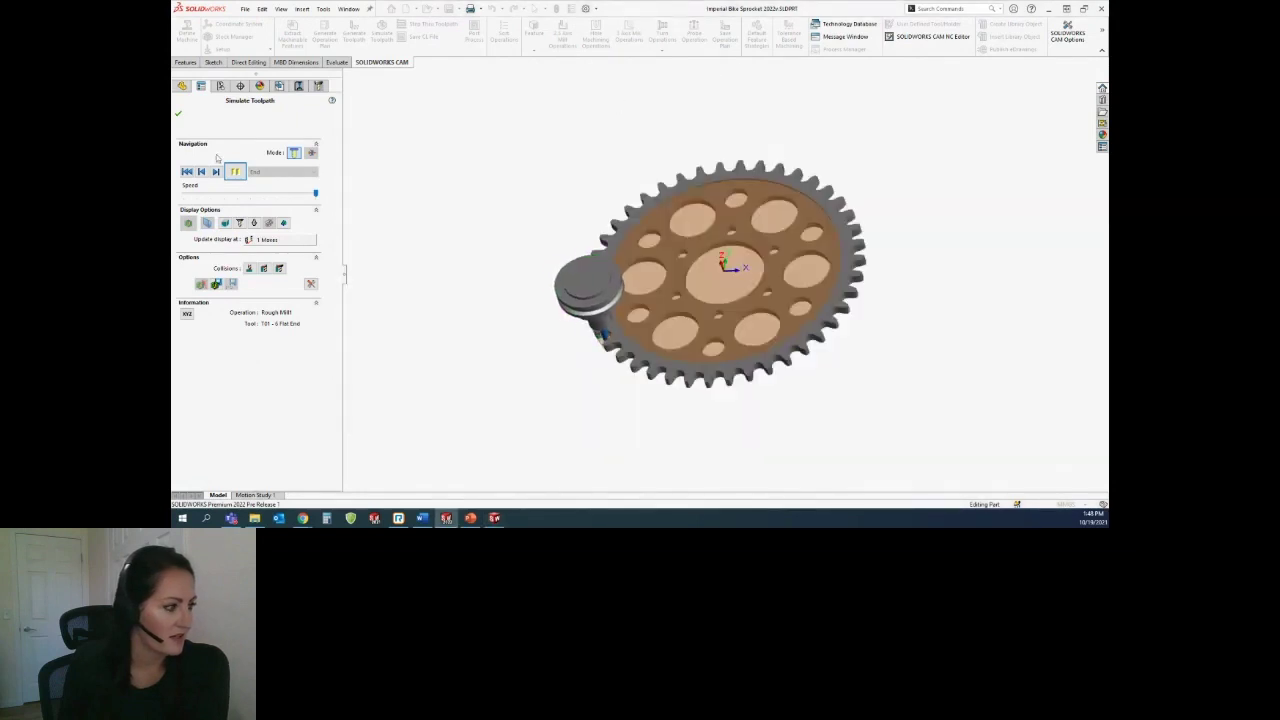
{"action": "left_click", "coordinate": [494, 518]}
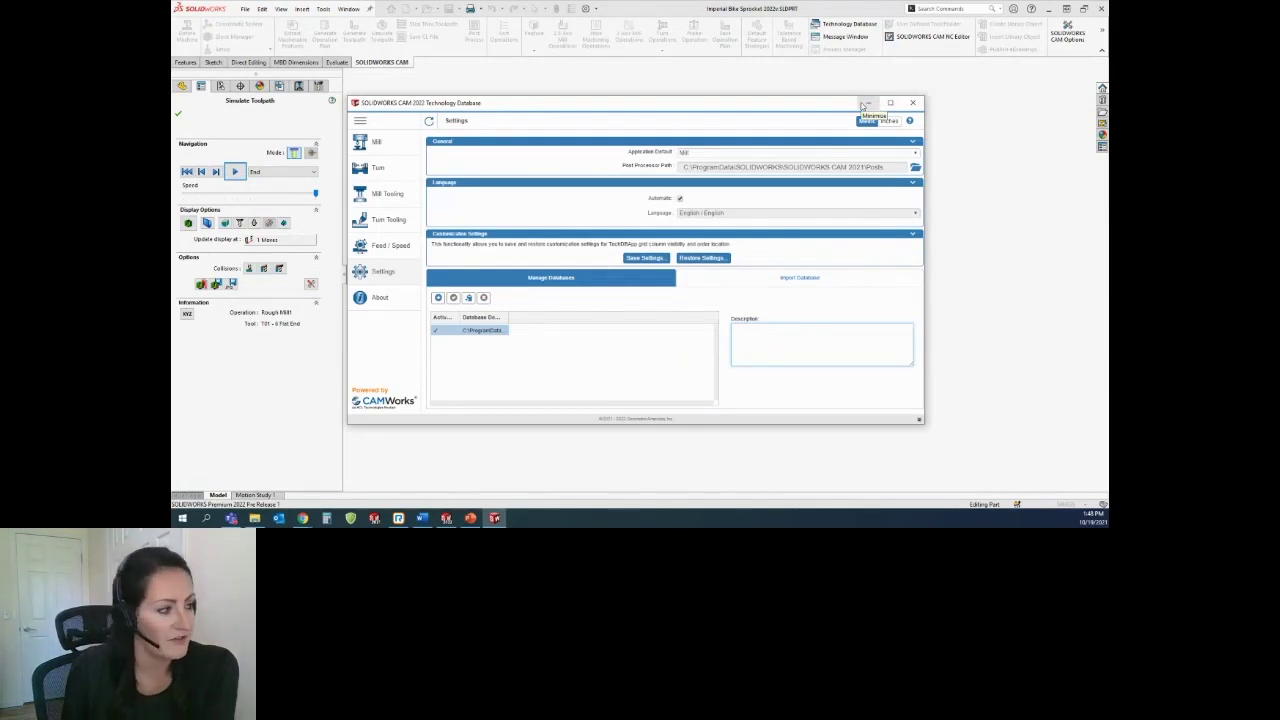
{"action": "left_click", "coordinate": [913, 103]}
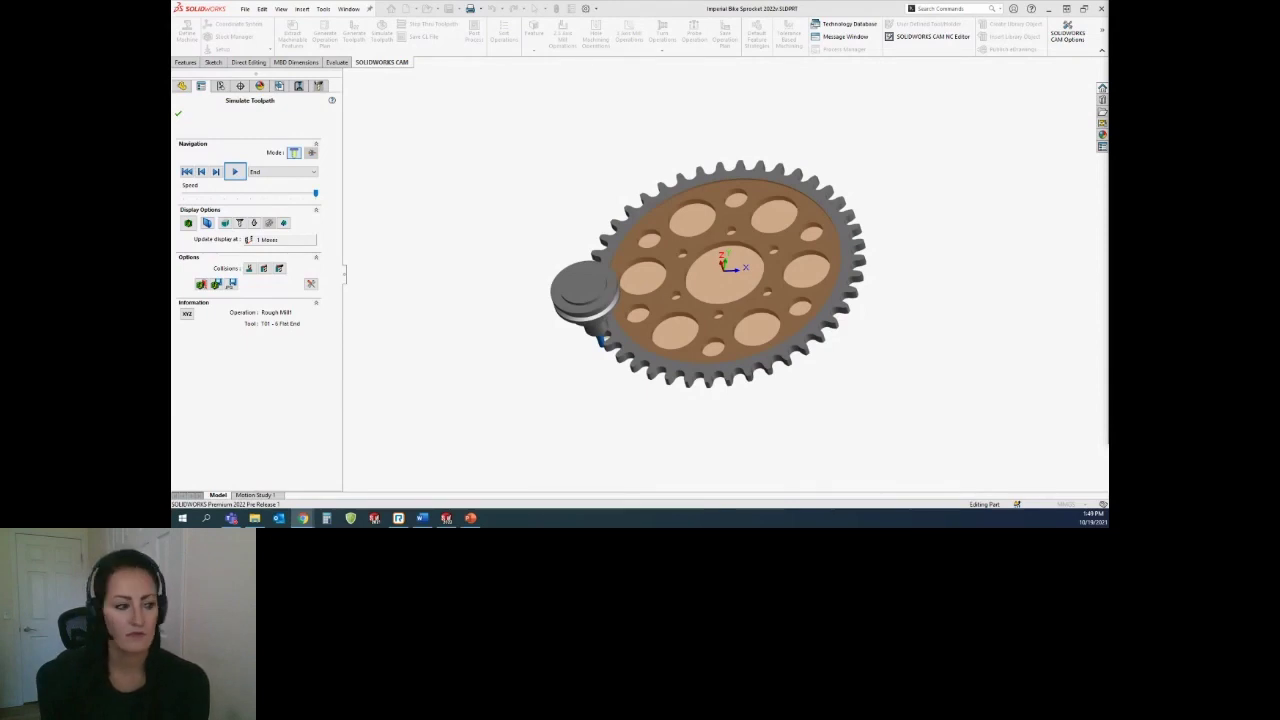
{"action": "left_click", "coordinate": [234, 172]}
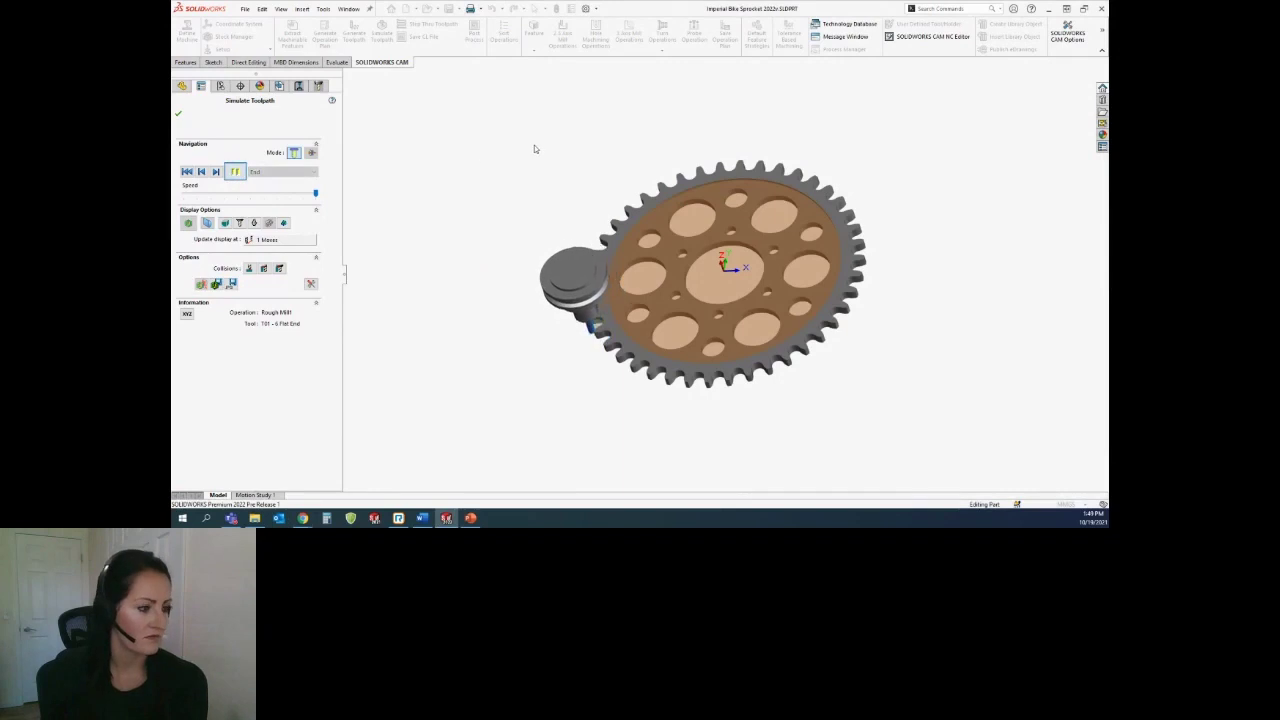